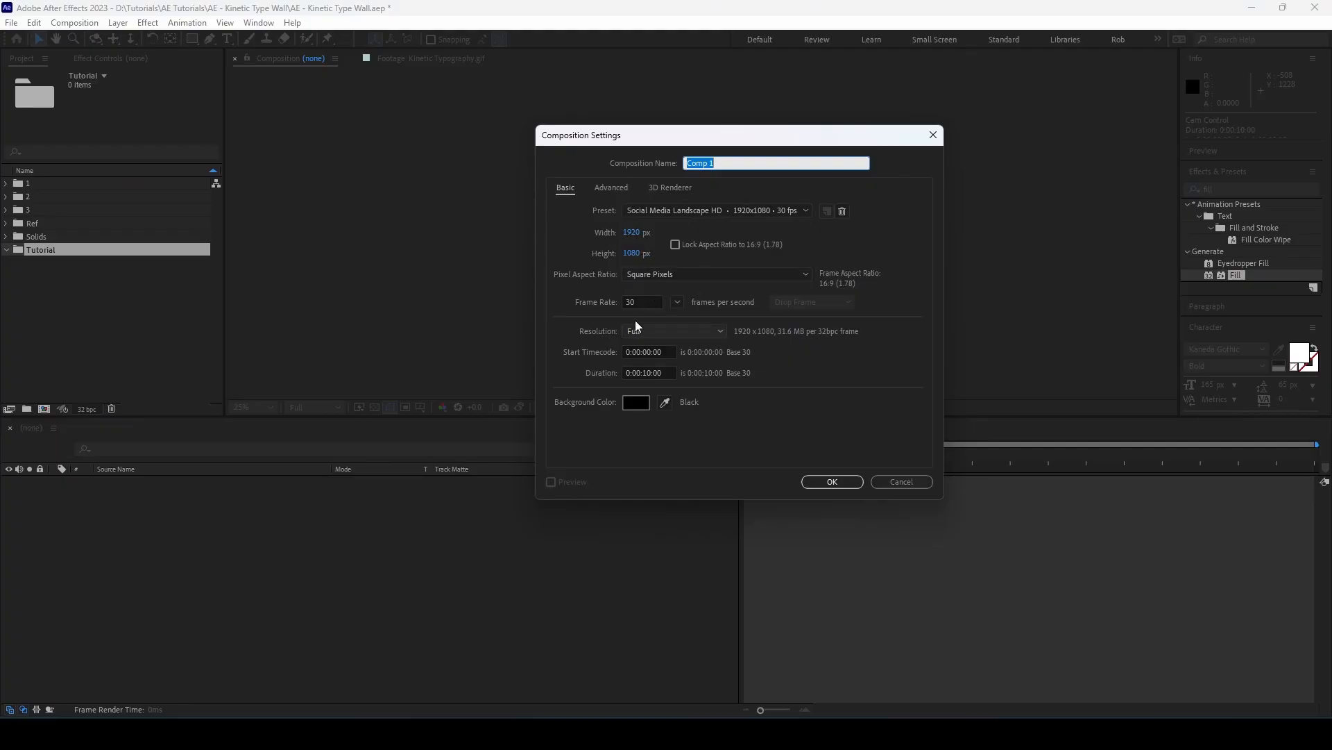
Create a 1920 x 1080, 30 fps, 10-second composition and add the text "motion dude" to it
click(832, 481)
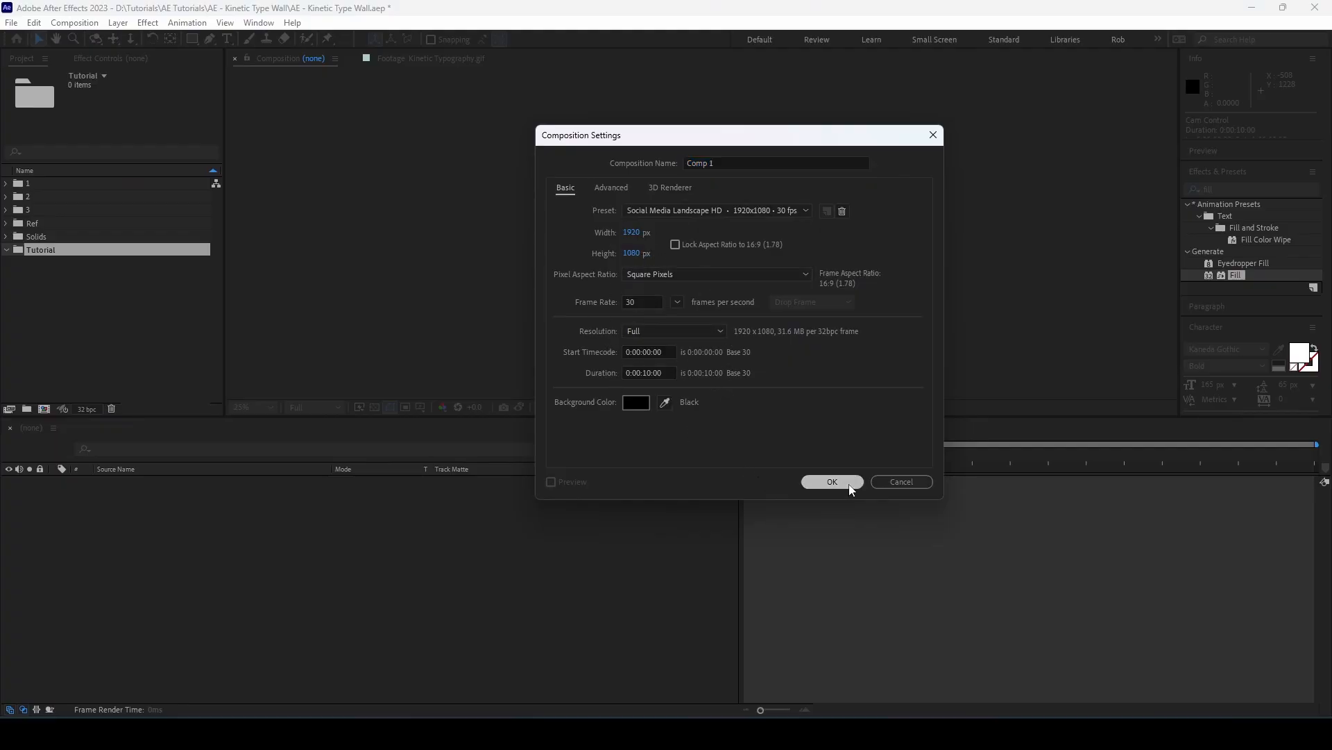
click(227, 39)
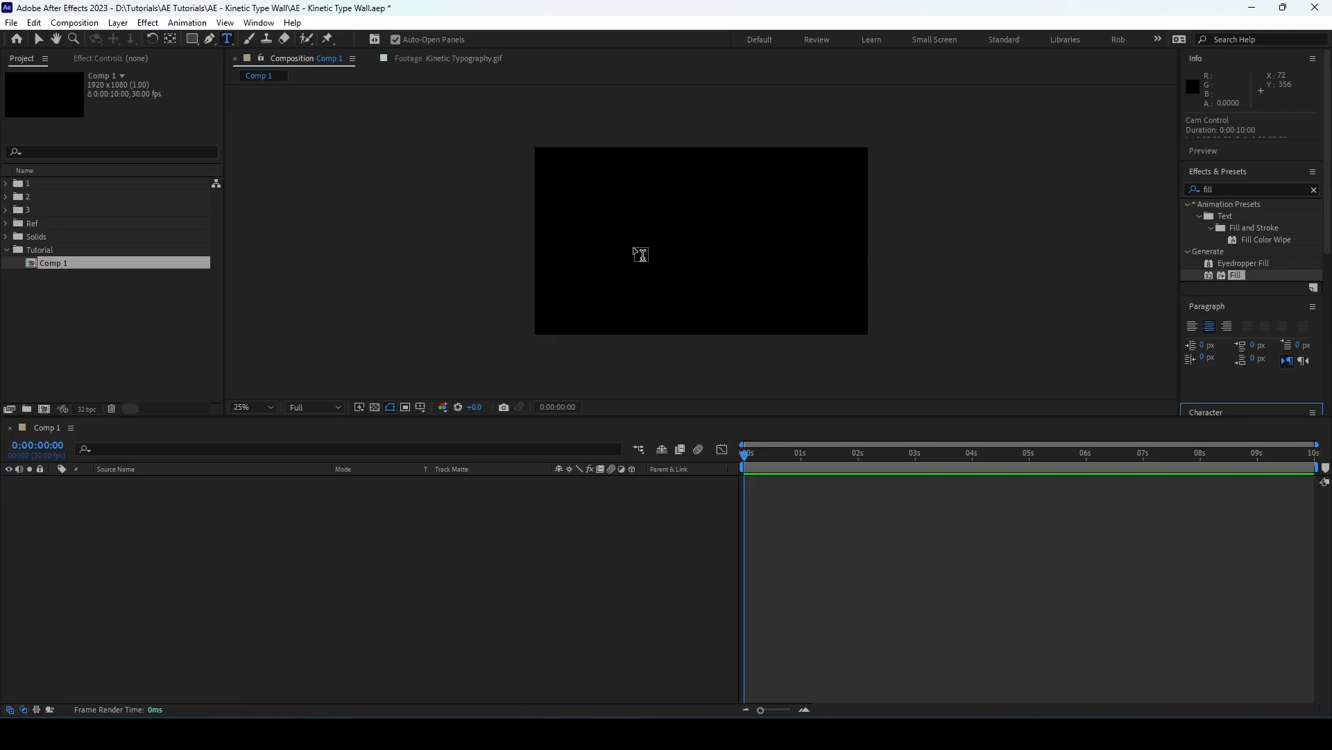
click(669, 247)
text(motion dude)
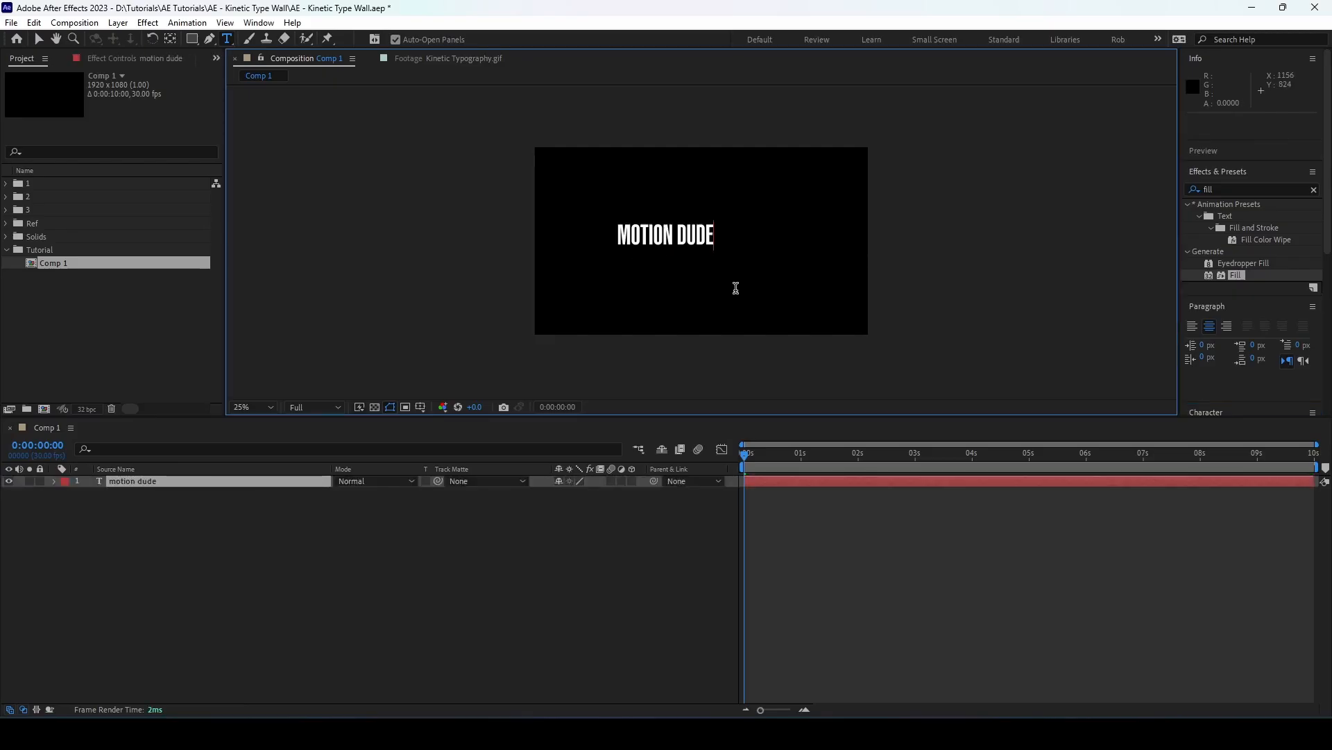
click(39, 40)
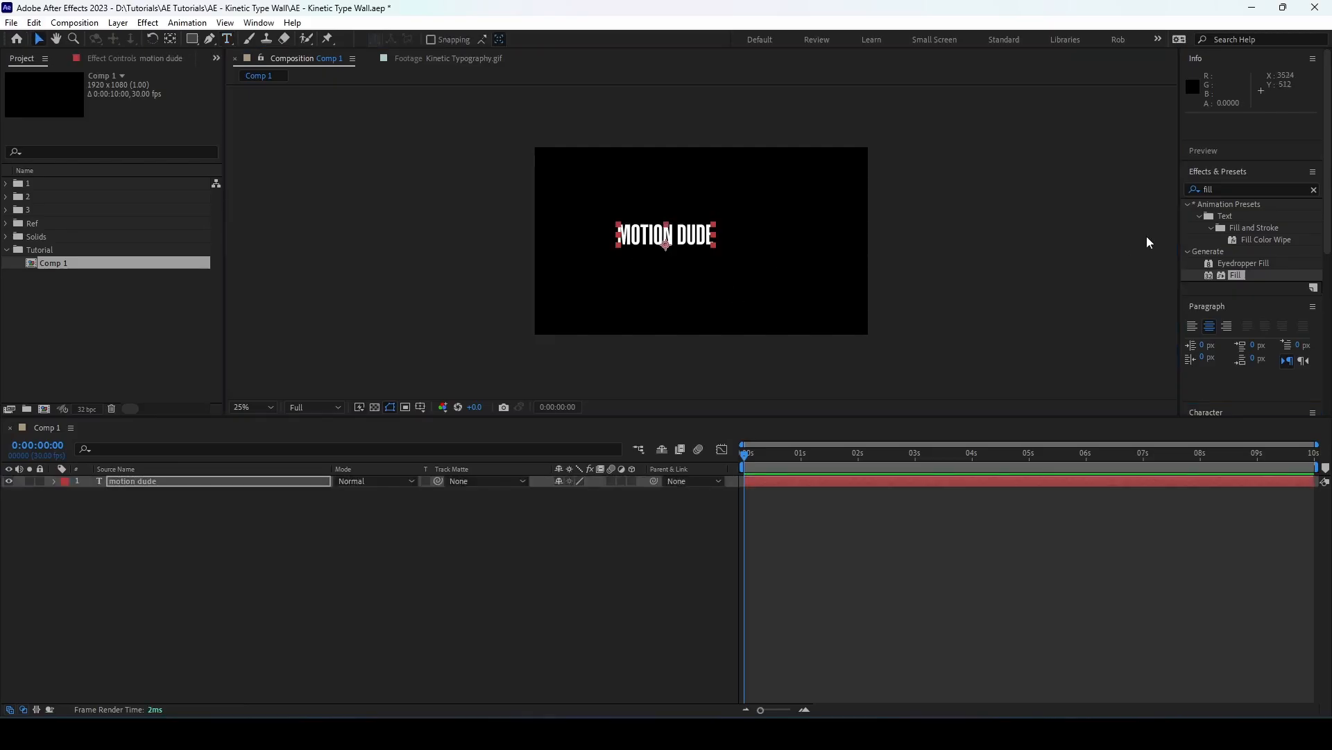
Center the text layer horizontally and vertically in the composition and show its character settings
click(1241, 167)
click(1225, 198)
click(1222, 212)
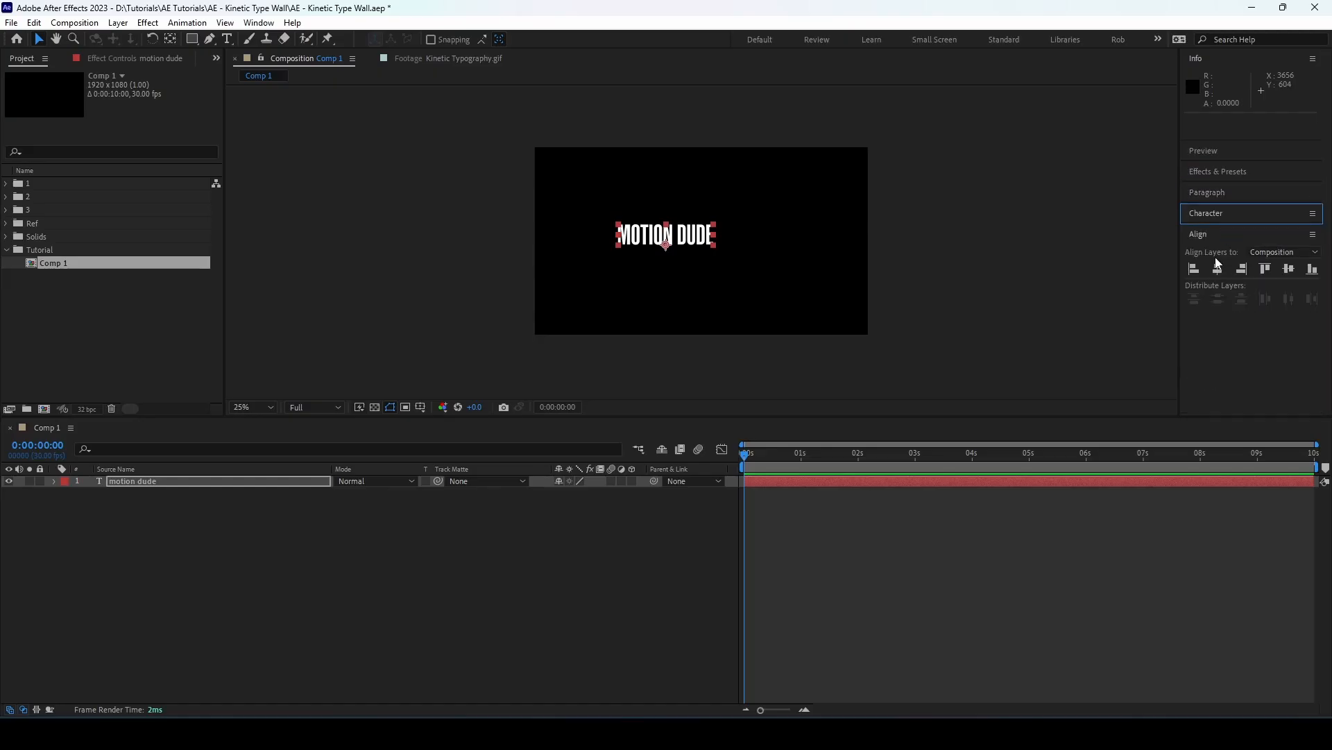
click(1218, 269)
click(1288, 269)
click(1216, 236)
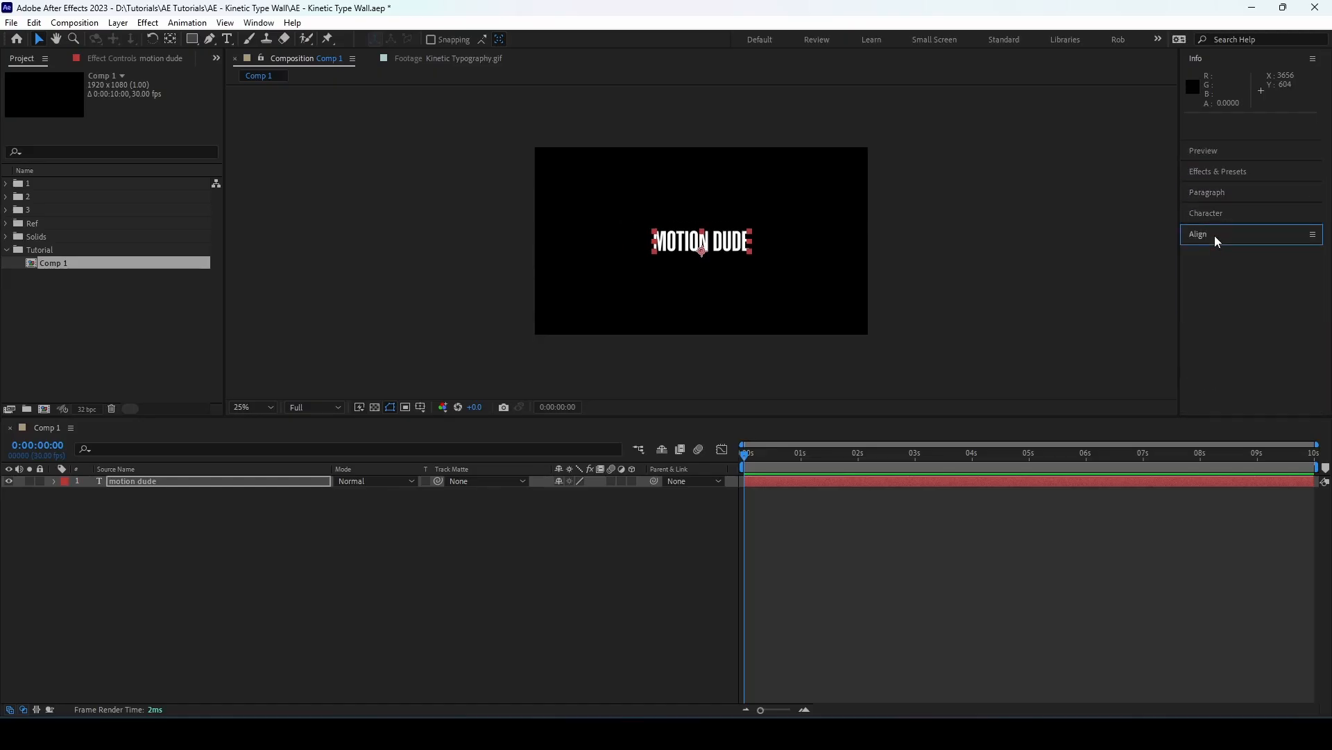
click(1214, 214)
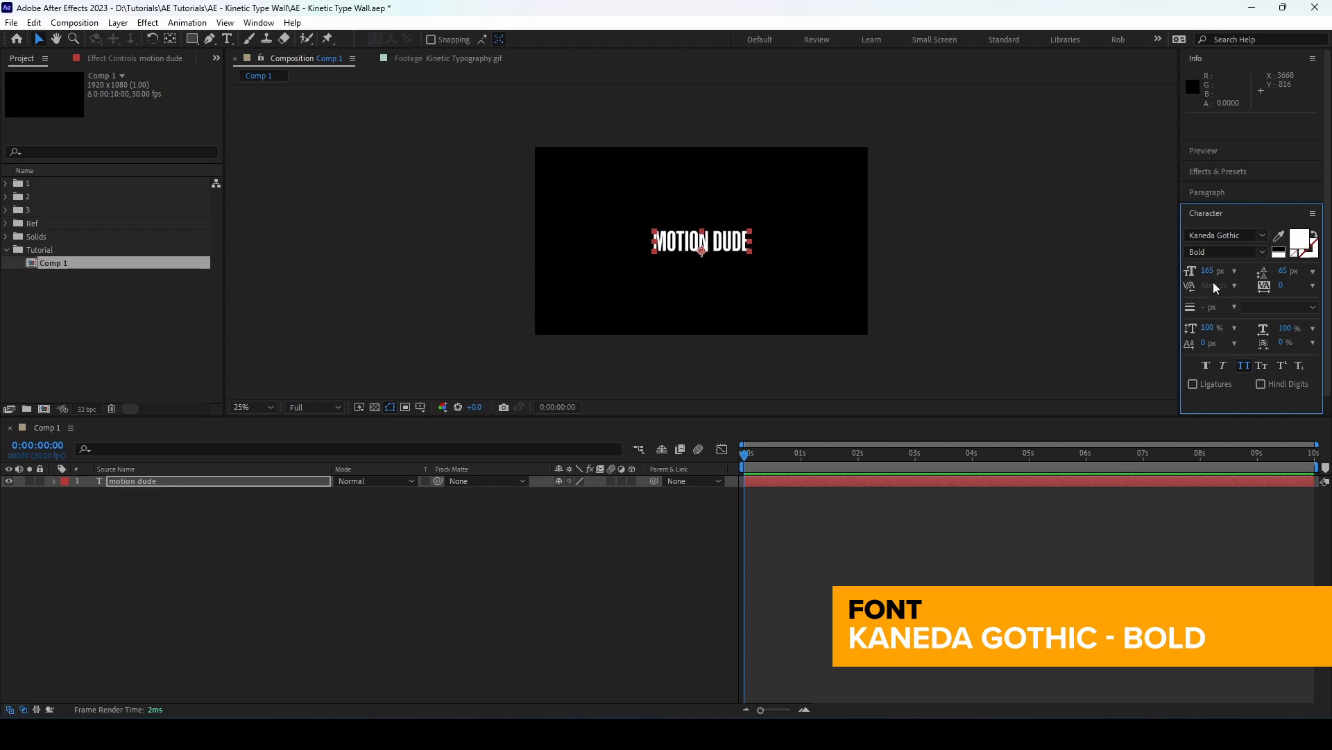
Resize the composition to 606 x 157 px so it fits tightly around the text
click(266, 479)
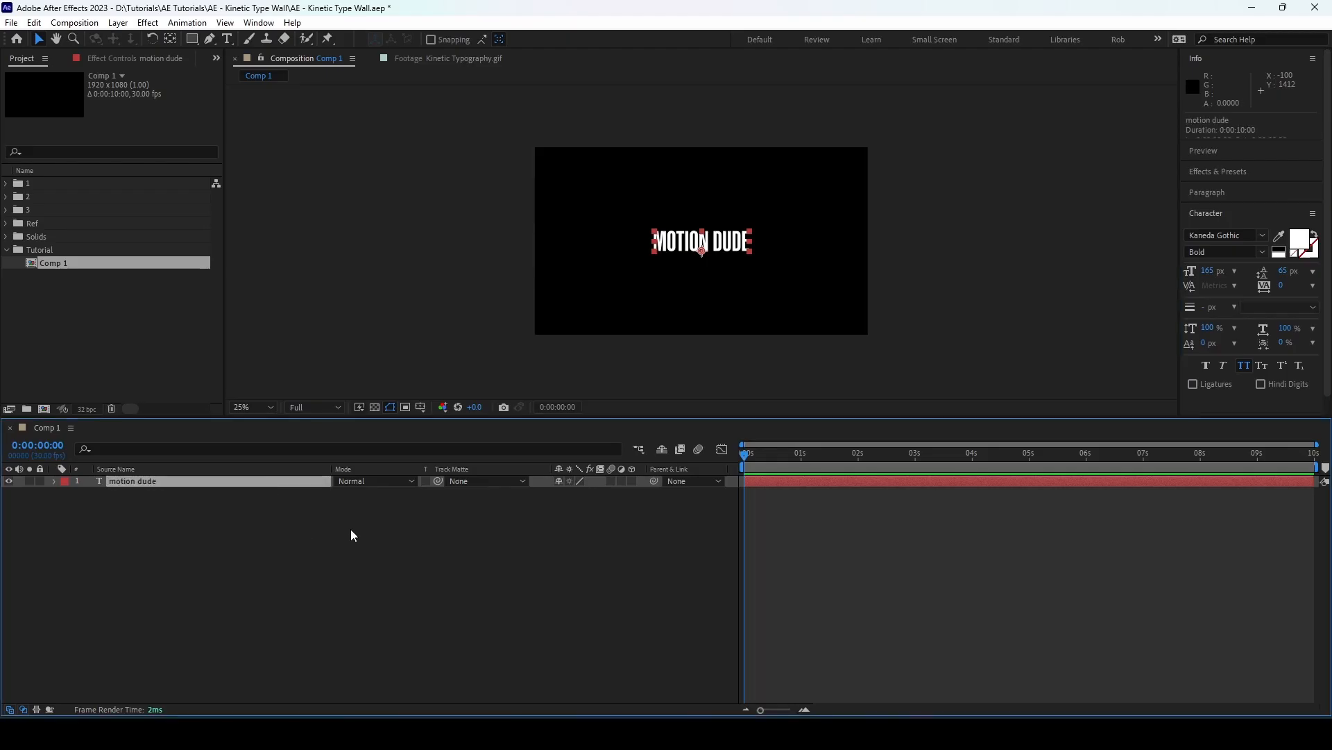
key(ctrl+k)
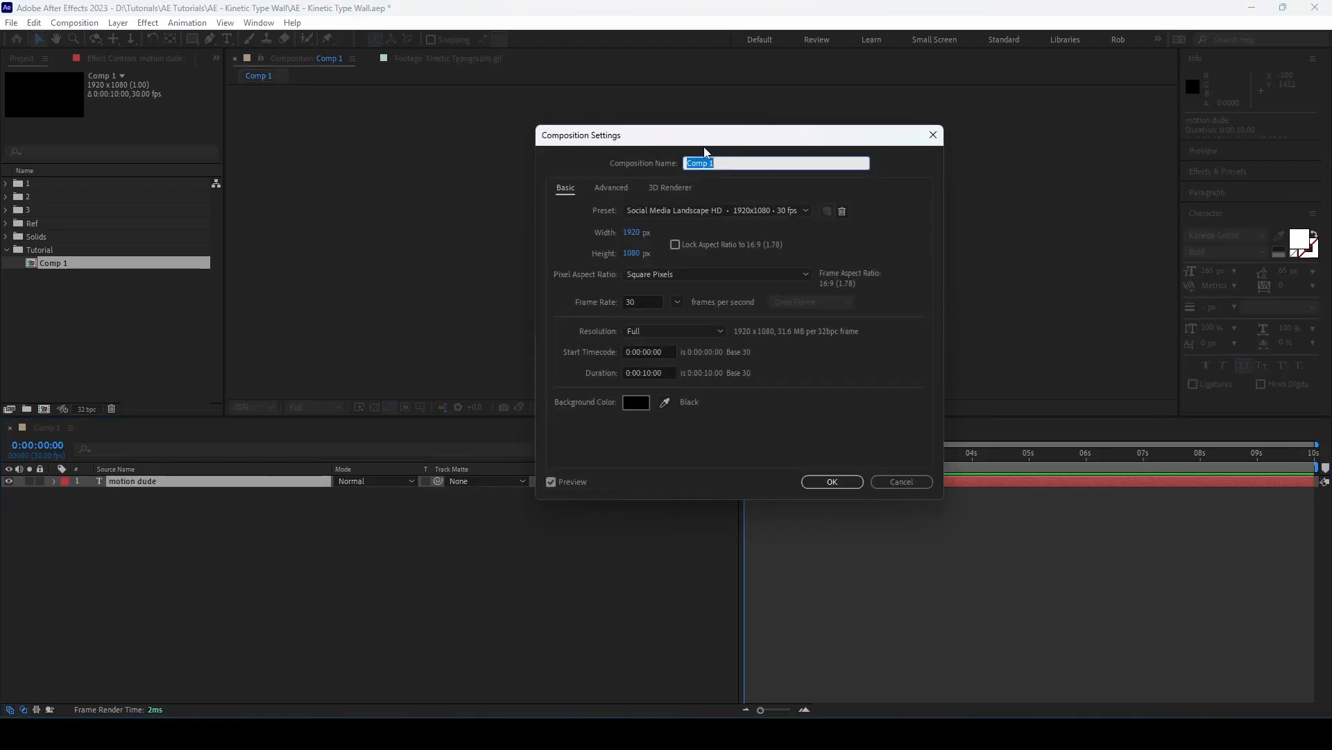
drag(702, 141, 969, 155)
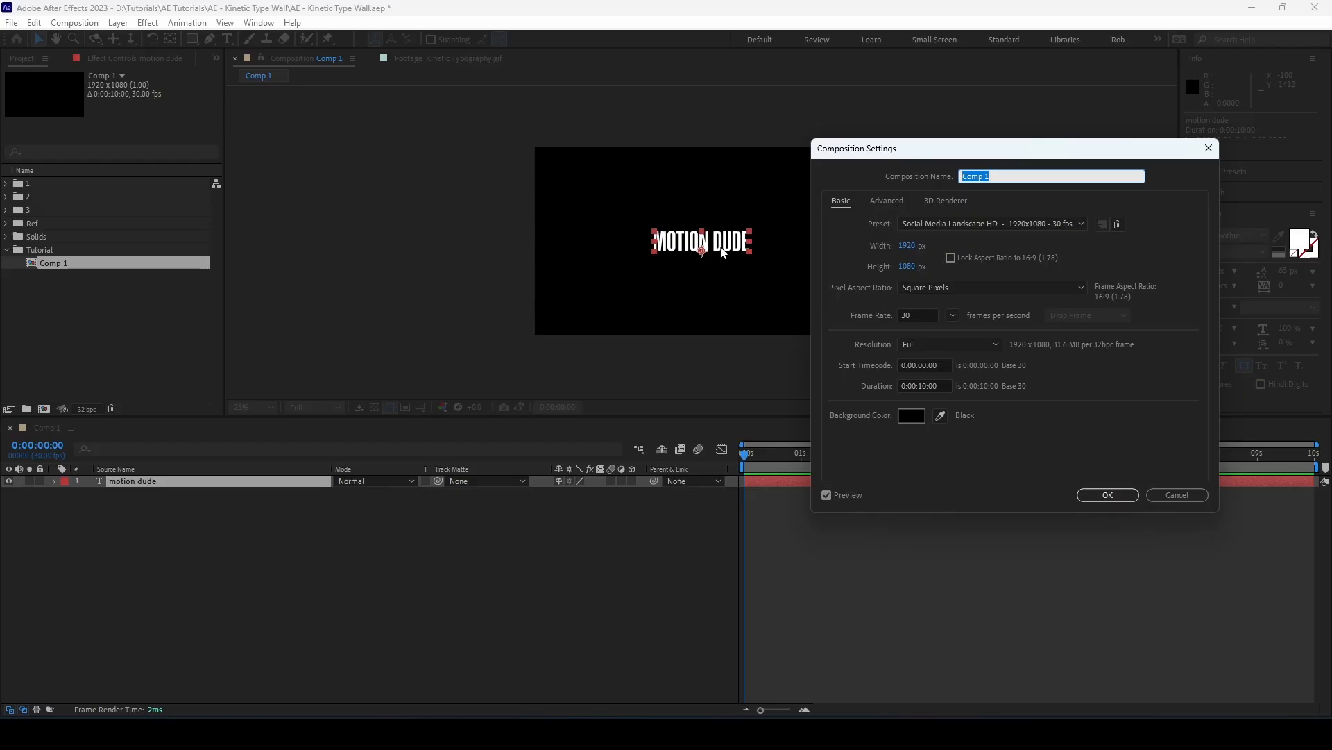
drag(911, 247, 905, 276)
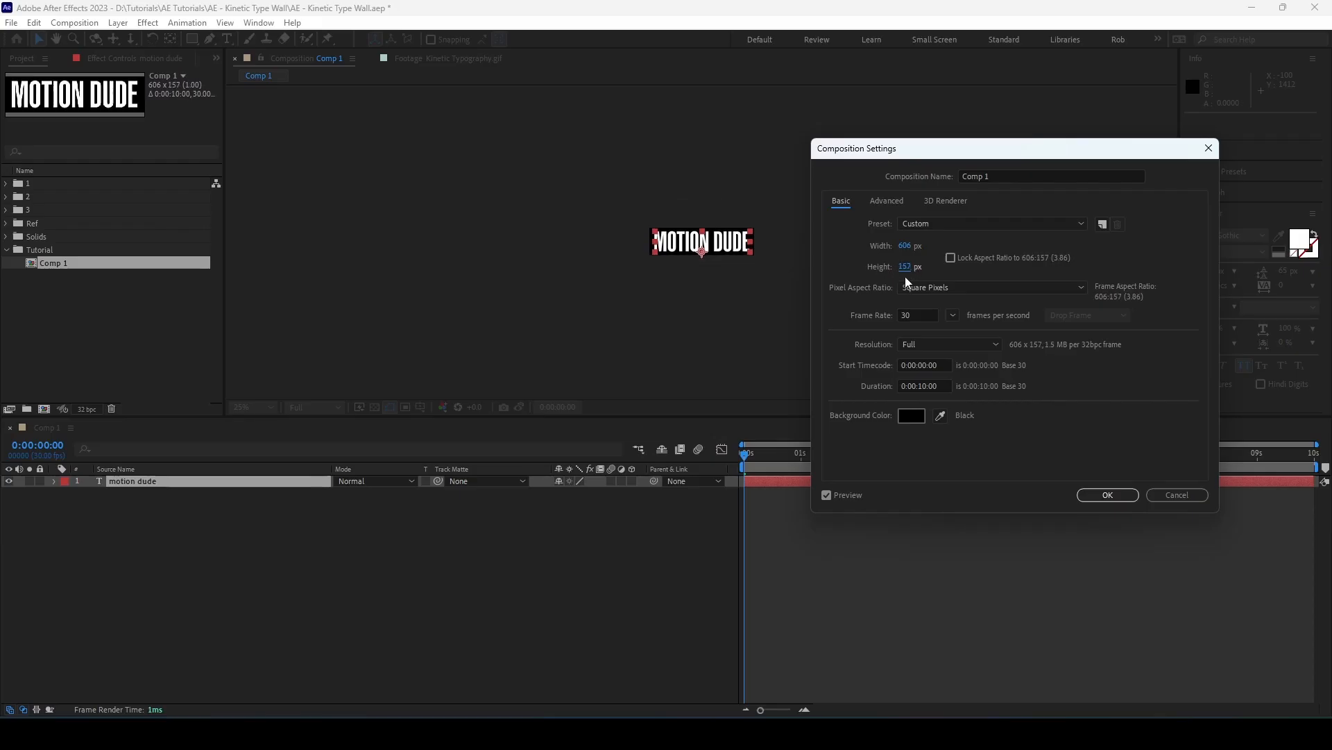
click(1104, 494)
scroll(769, 269, up, 4)
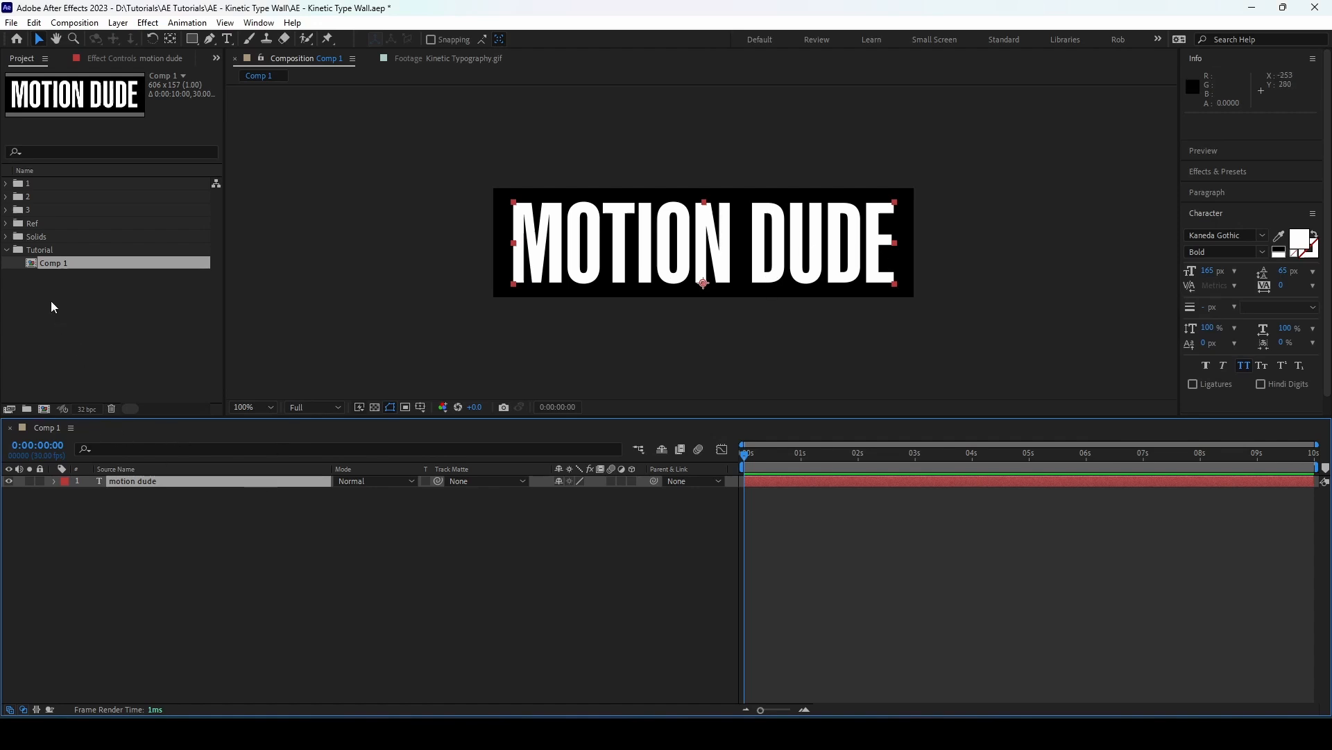
Rename the composition Comp 1 as "Text"
click(60, 264)
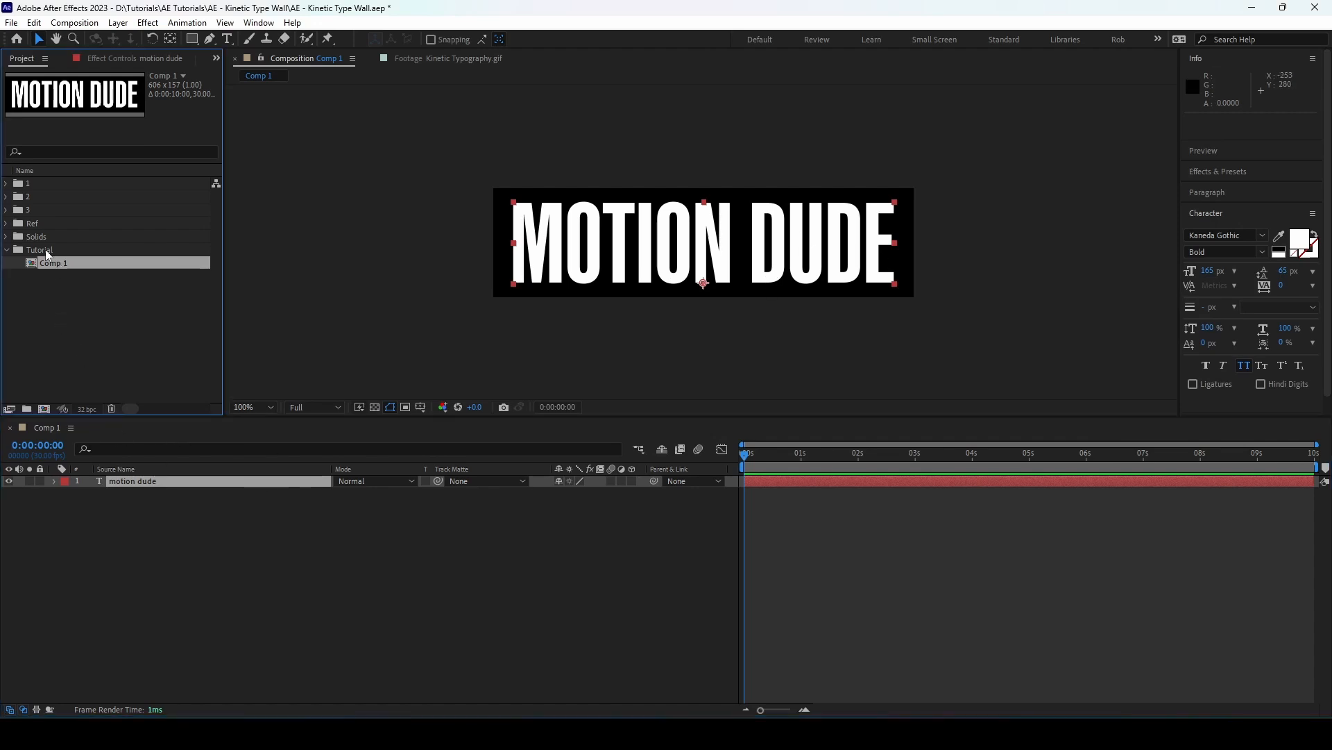
key(Return)
text(Text)
key(Return)
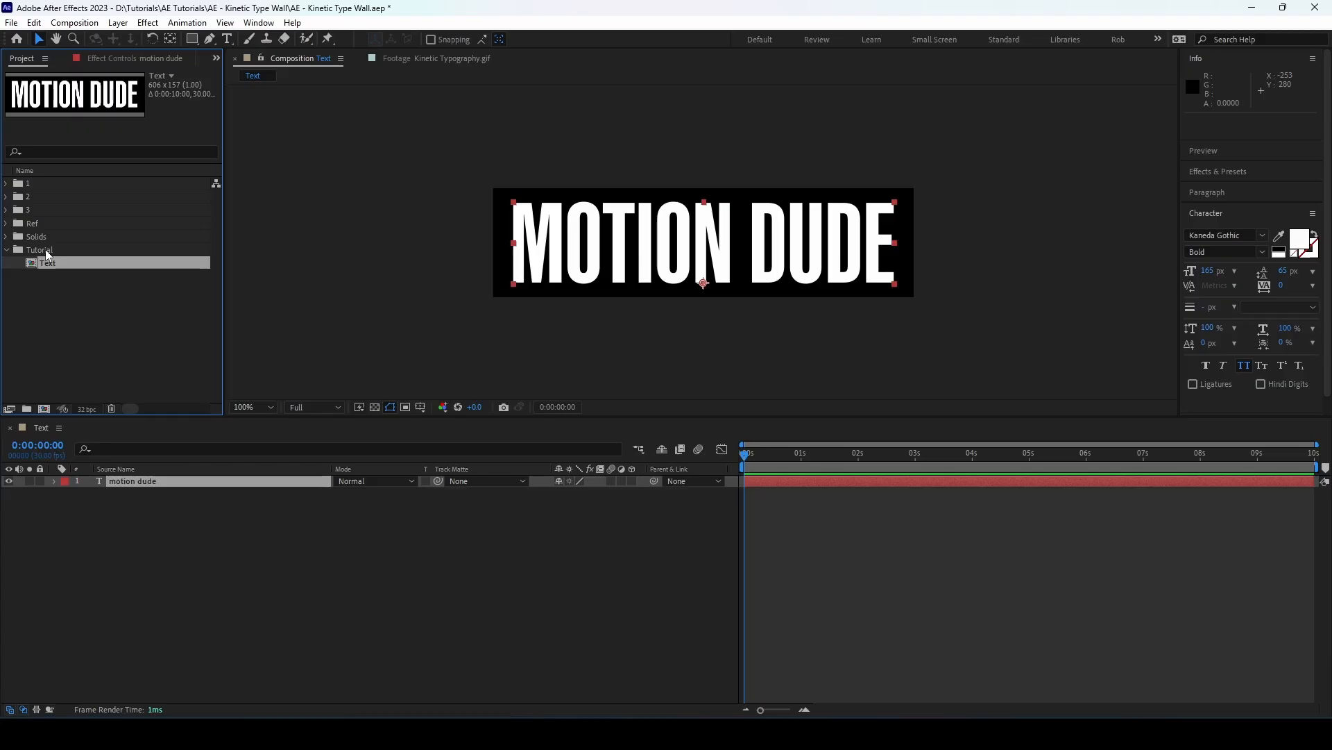
Nest the Text composition inside a new composition and name that one "Wall - Left"
drag(59, 266, 43, 407)
click(68, 280)
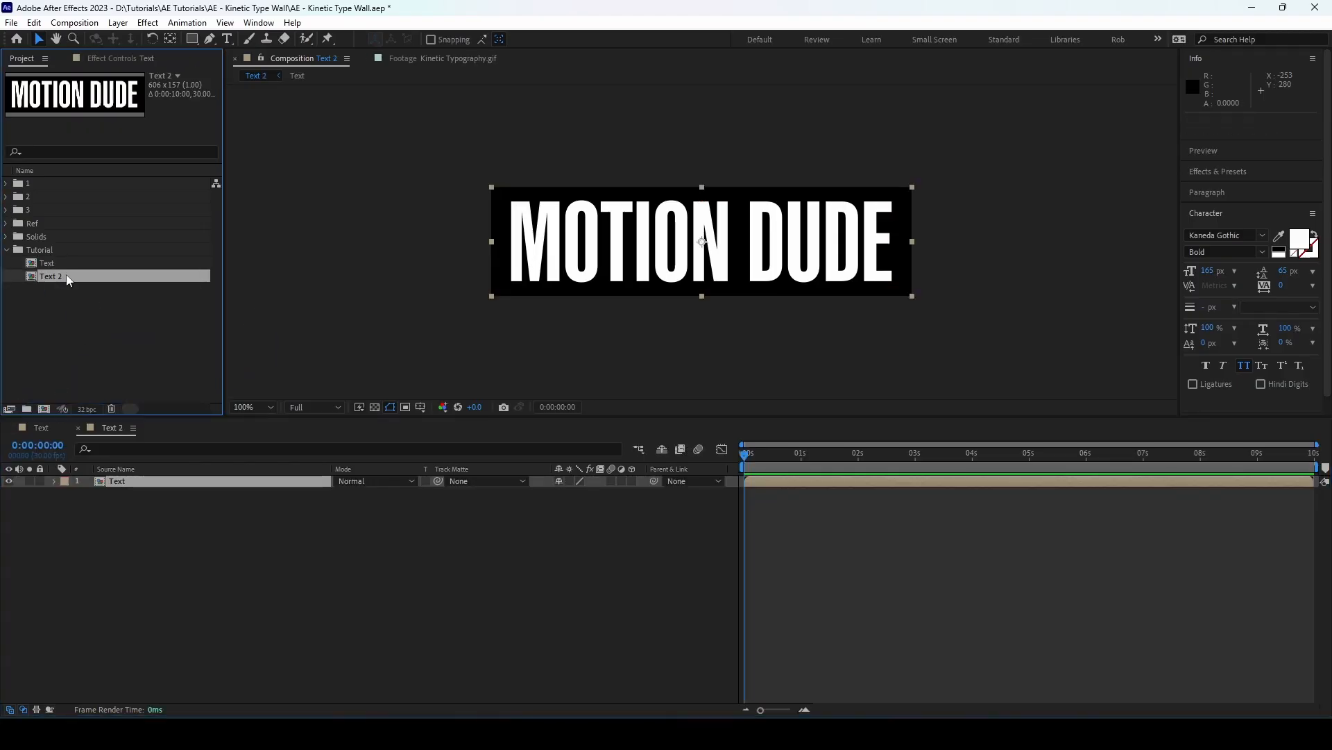
key(Return)
text(Wall - Left)
key(Return)
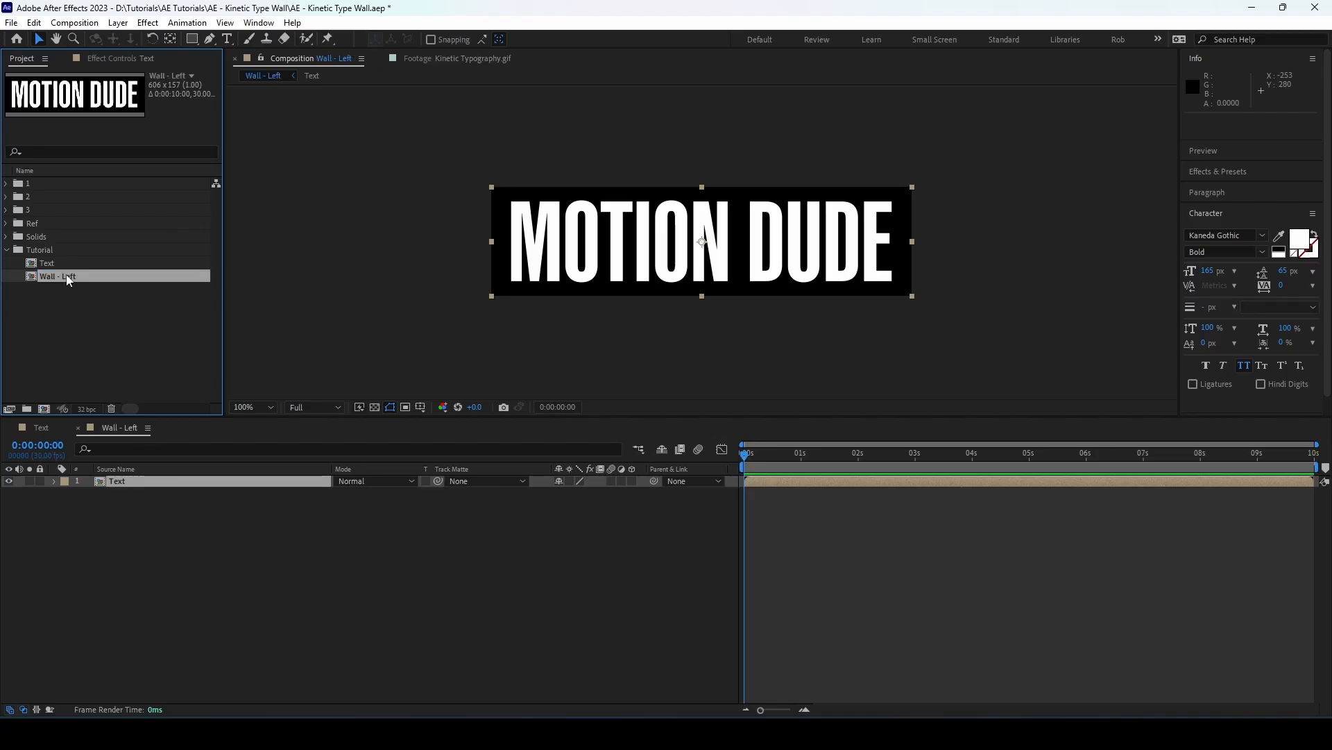
Set the Wall - Left composition's width and height to 1920 px each
key(ctrl+k)
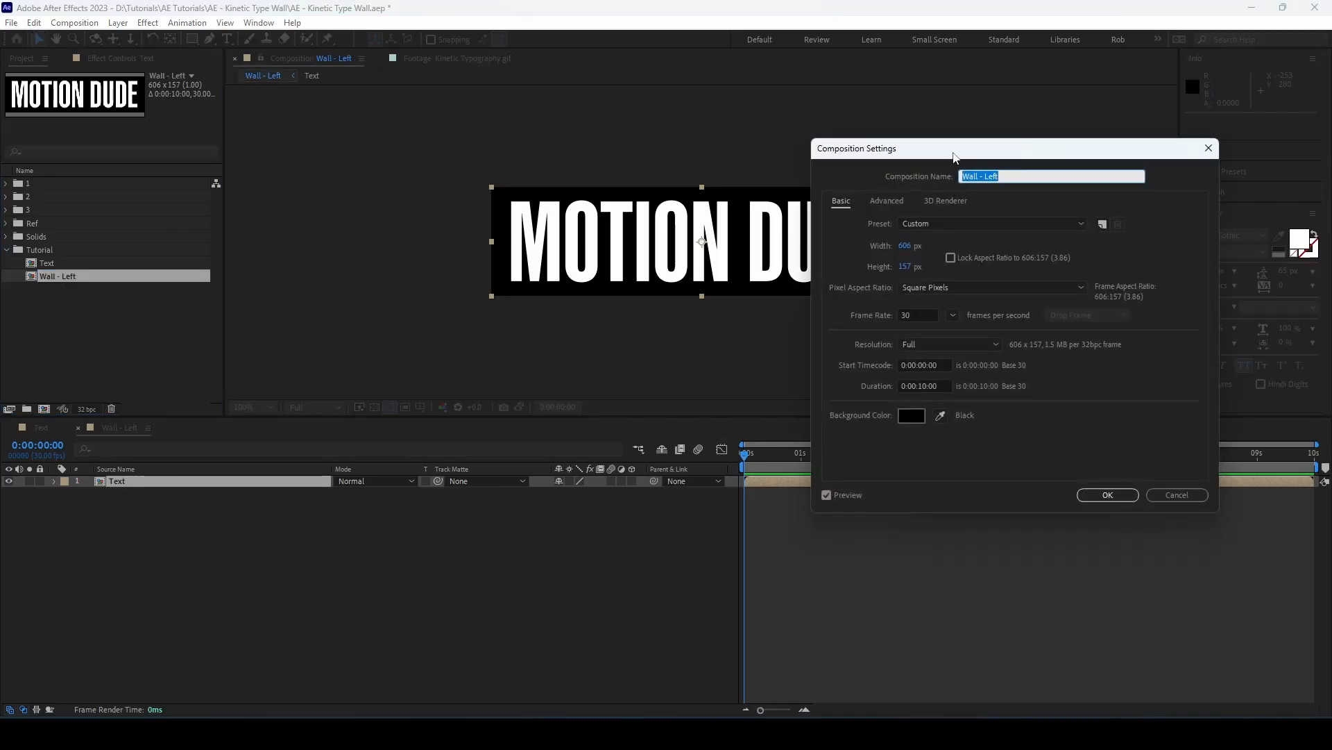
click(905, 246)
text(1920)
key(Tab)
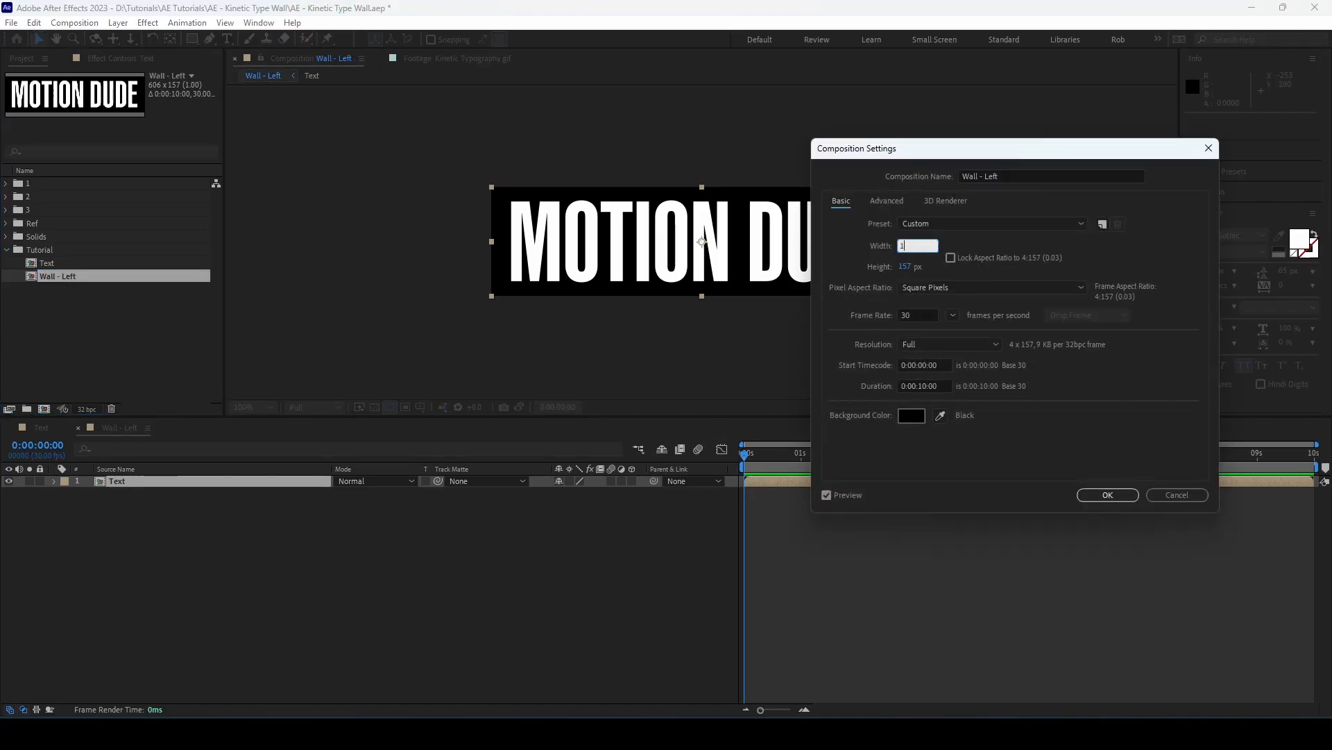
text(1920)
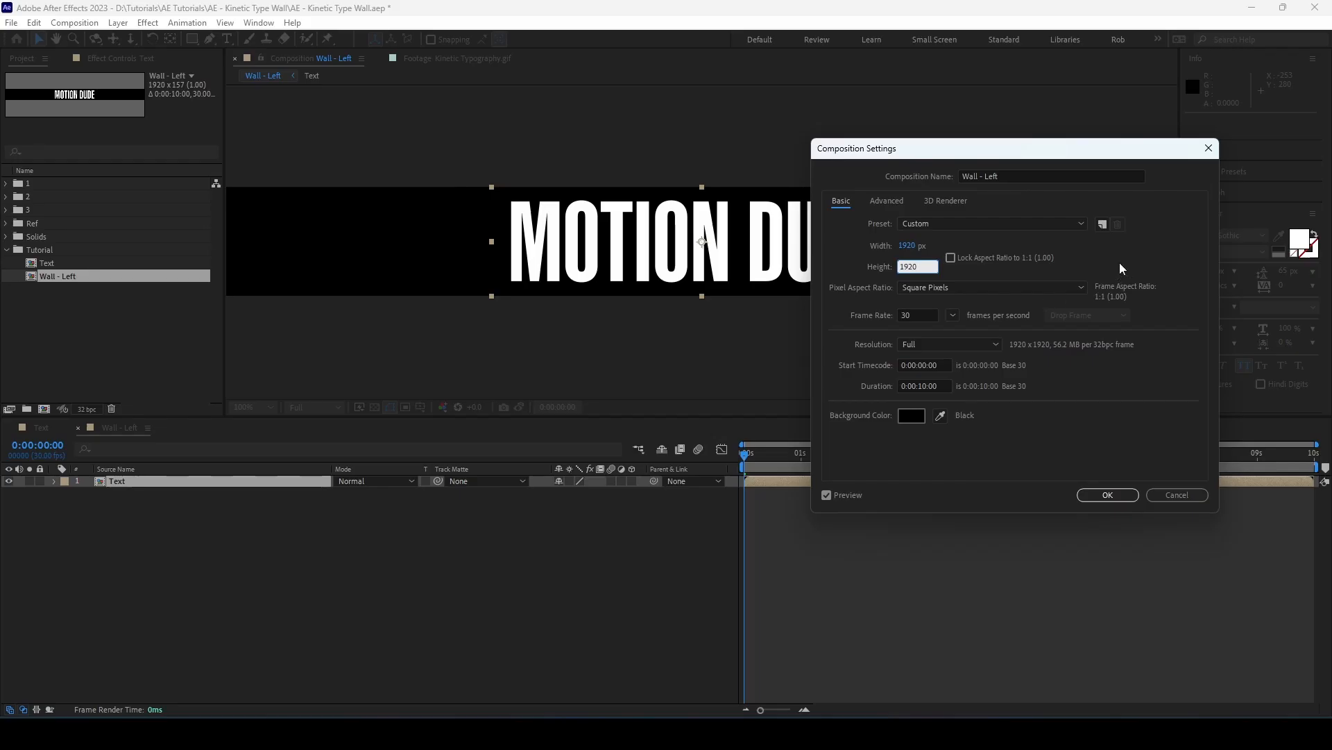
key(Tab)
click(1108, 494)
scroll(665, 290, down, 4)
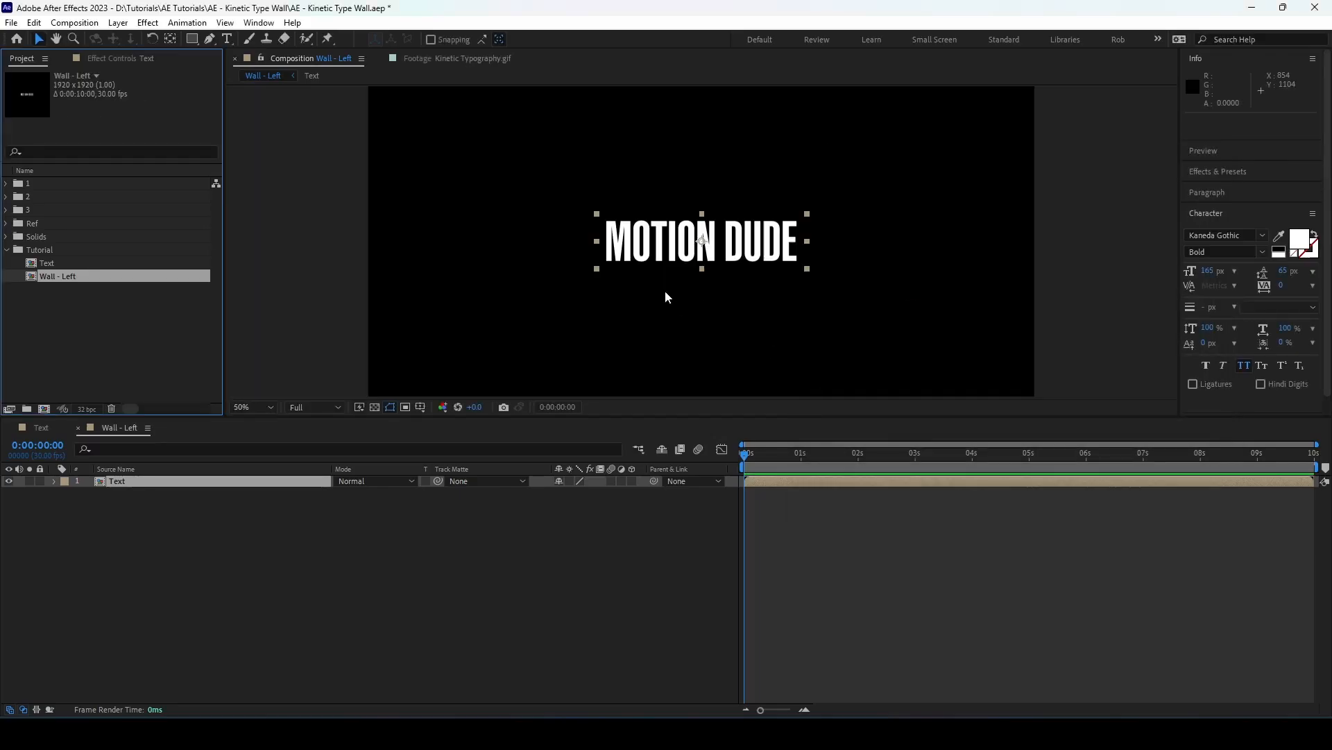
scroll(667, 290, down, 1)
scroll(798, 278, up, 1)
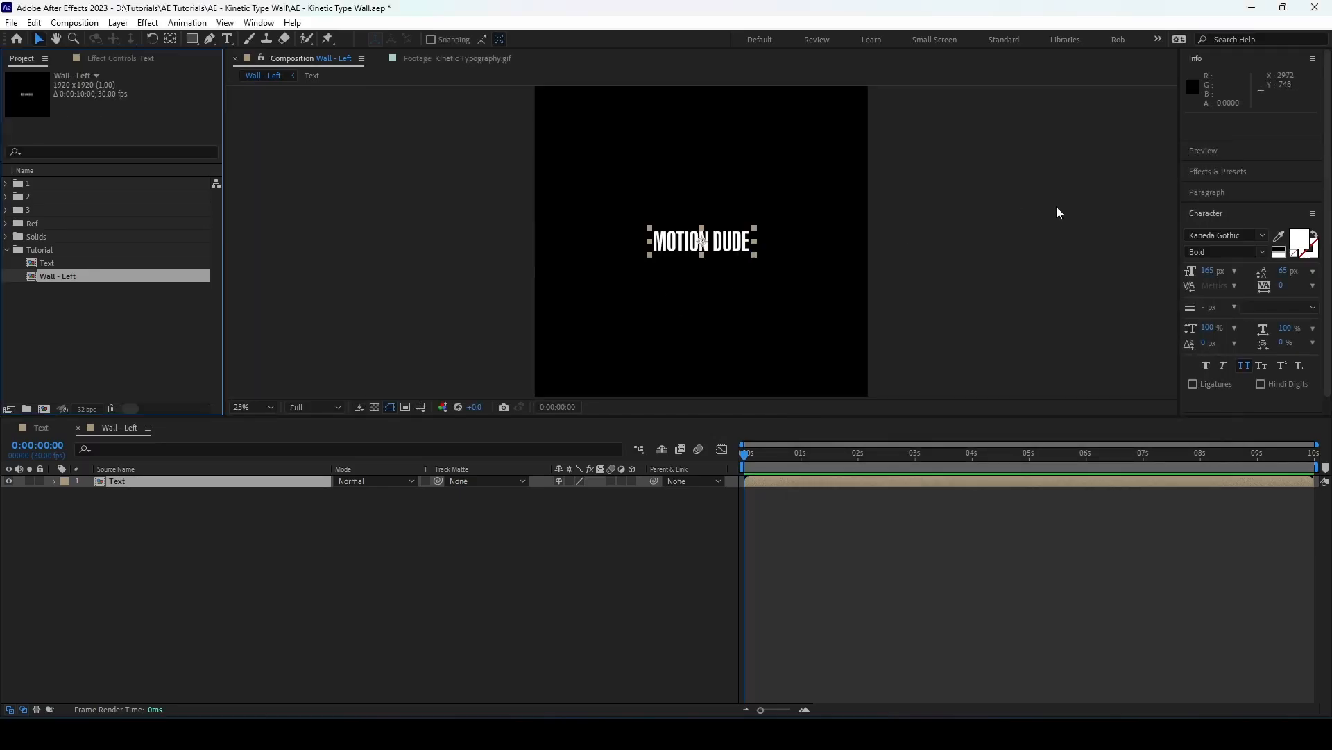
Find the CC RepeTile effect and apply it to the Text layer
click(1216, 171)
text(fill)
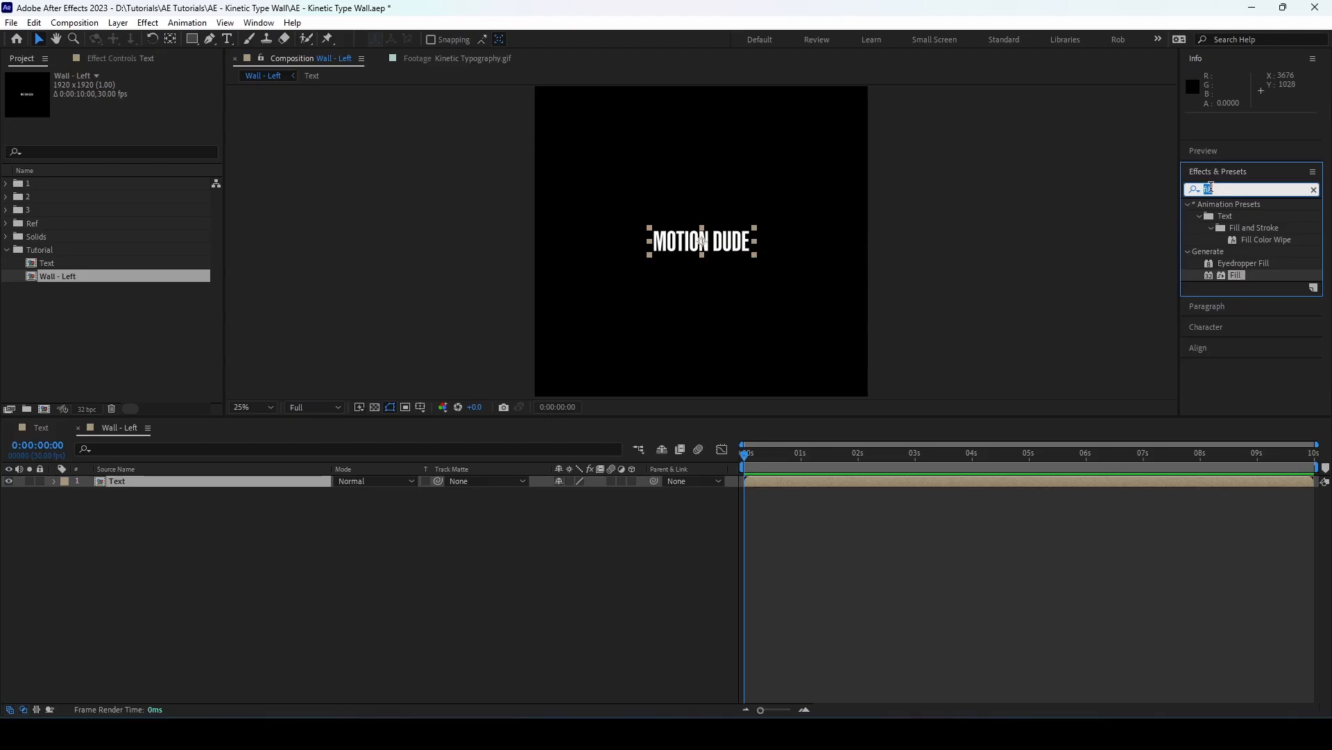
text(cc repte)
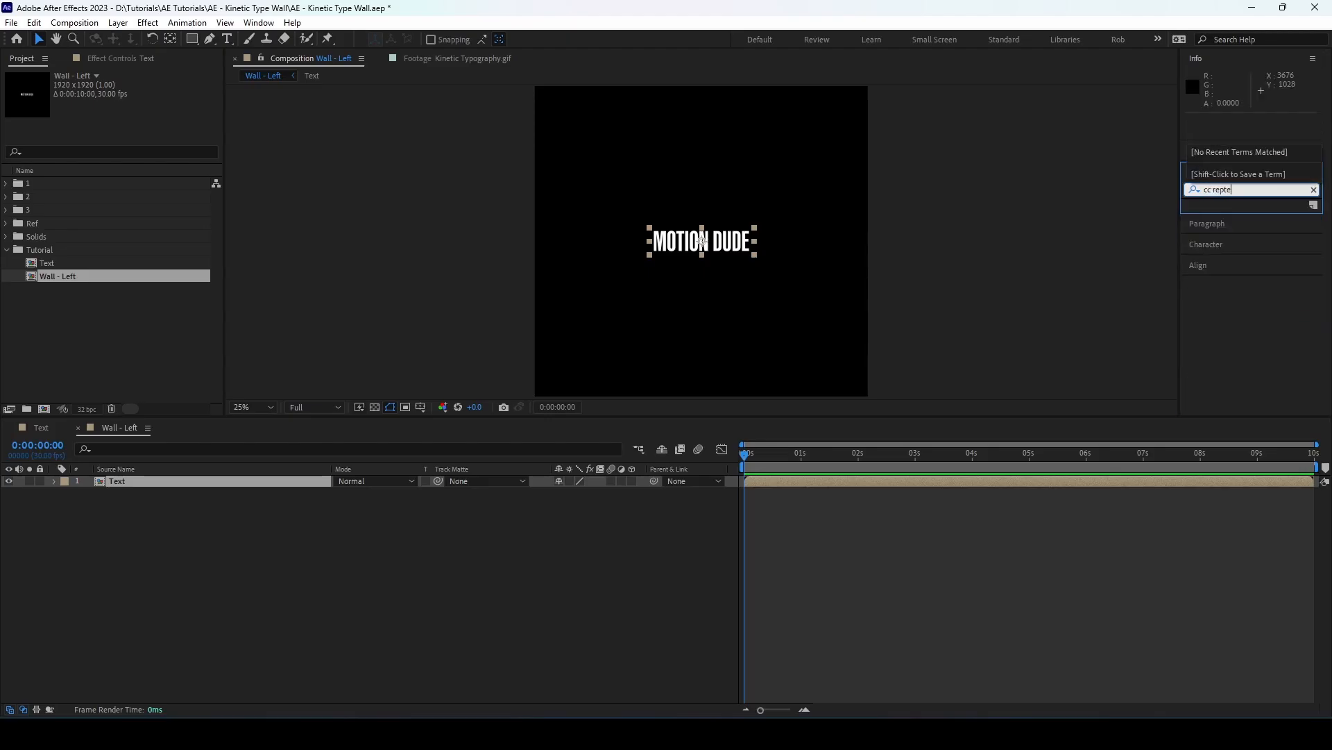
key(BackSpace)
key(BackSpace)
text(etil)
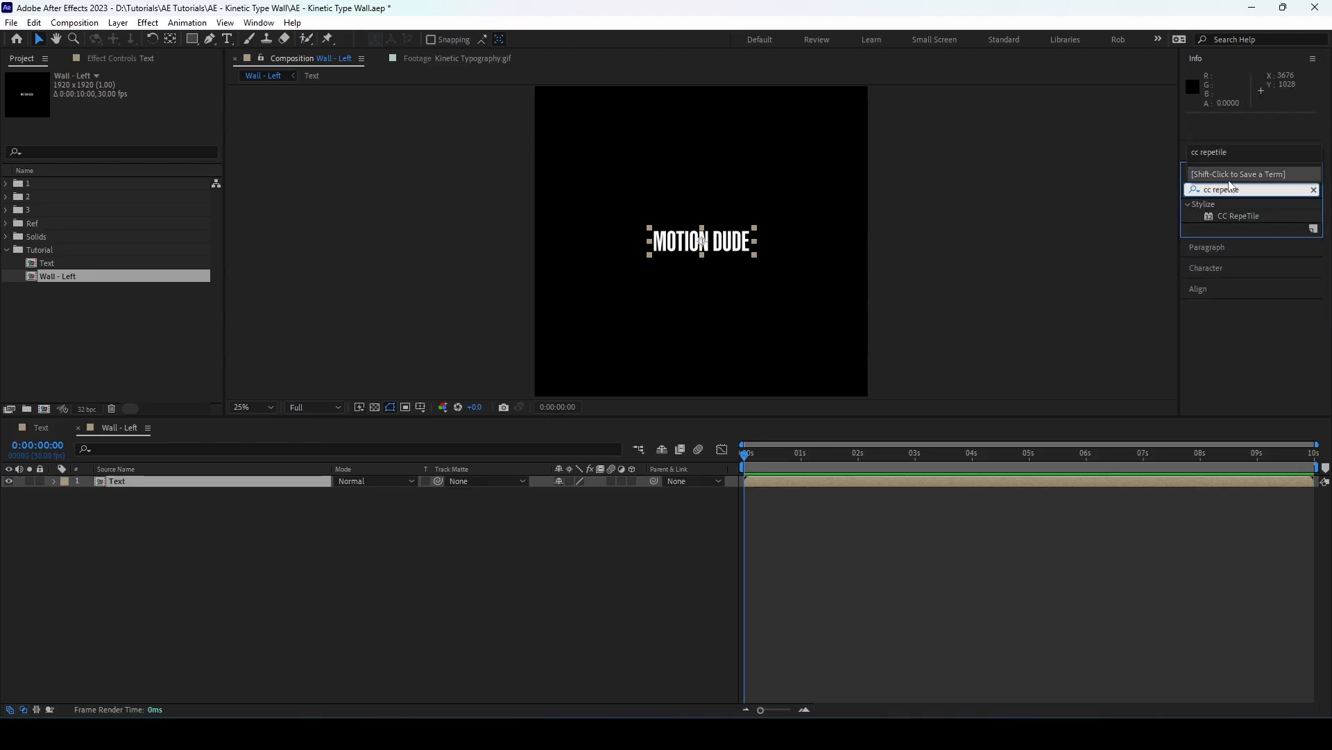
double_click(1235, 215)
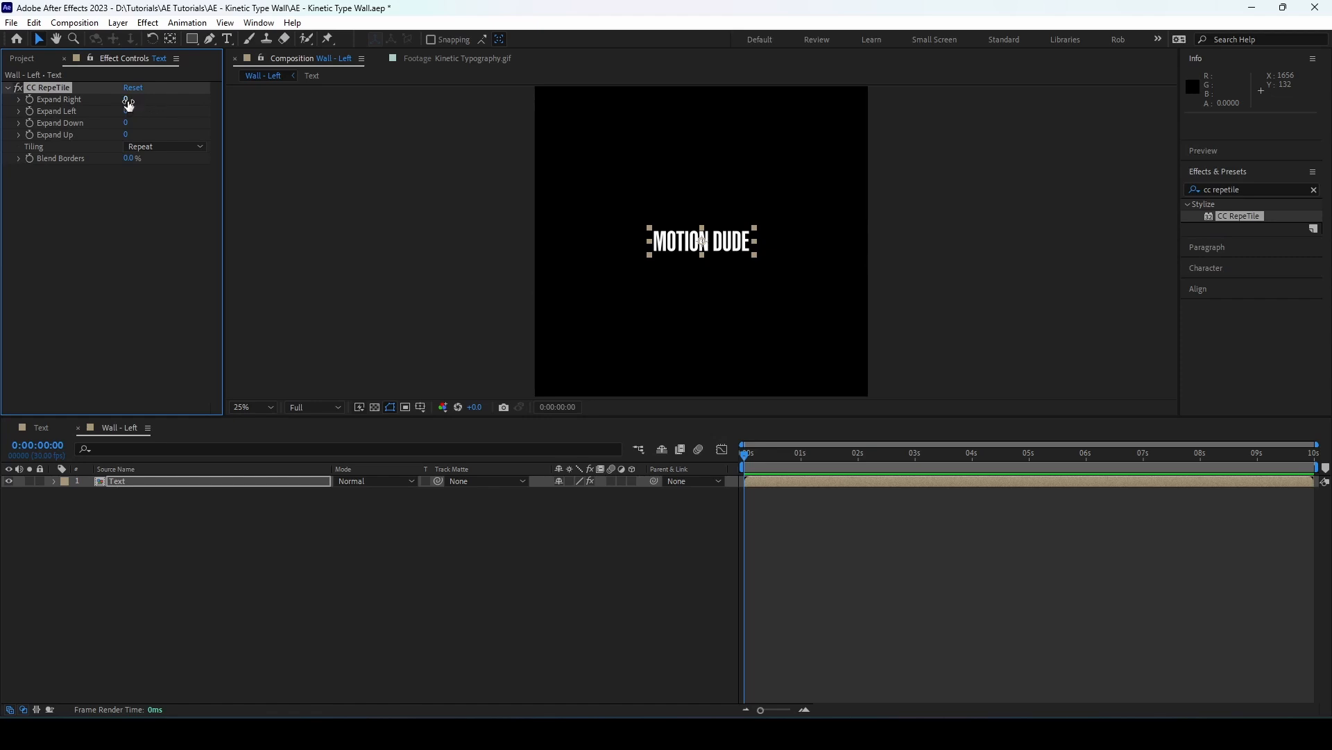
Tile the text across the whole composition with CC RepeTile expansions of about 813 right, 893 left, 905 down and 1058 up
drag(125, 98, 762, 162)
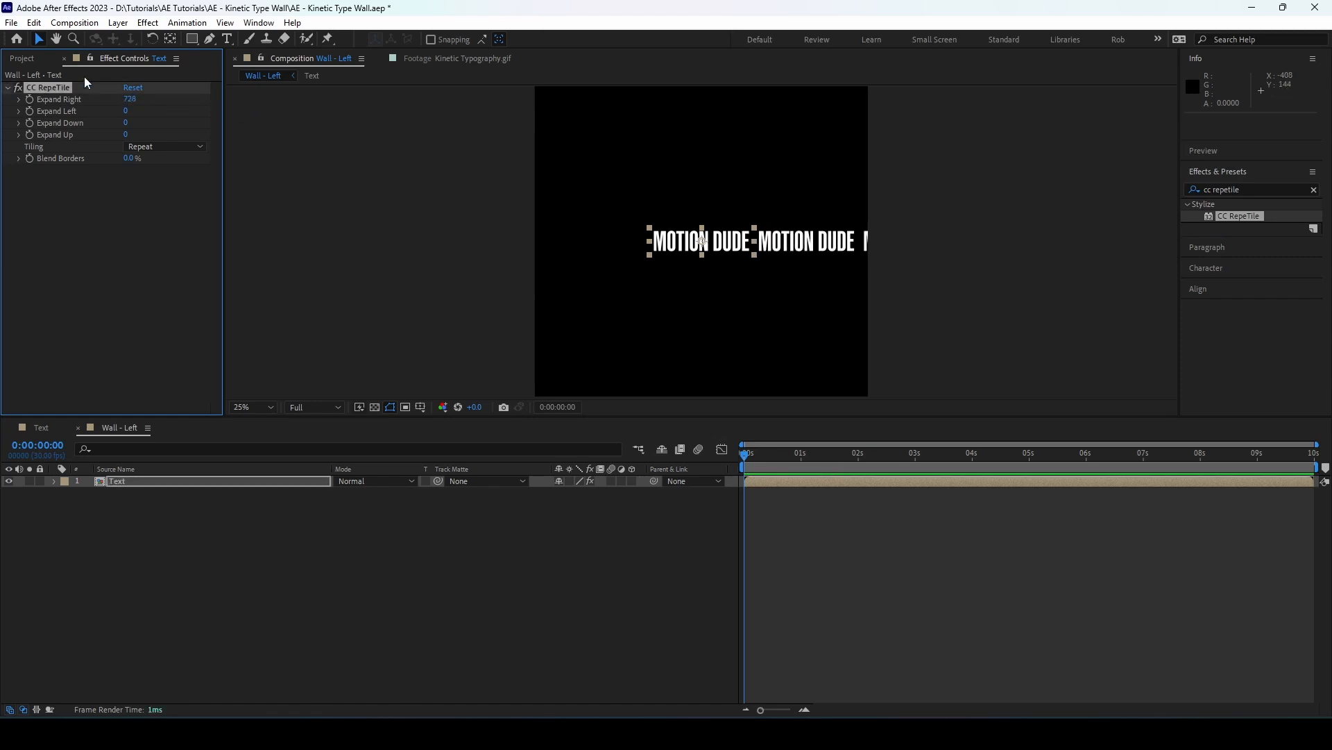
drag(127, 113, 731, 193)
drag(127, 123, 696, 201)
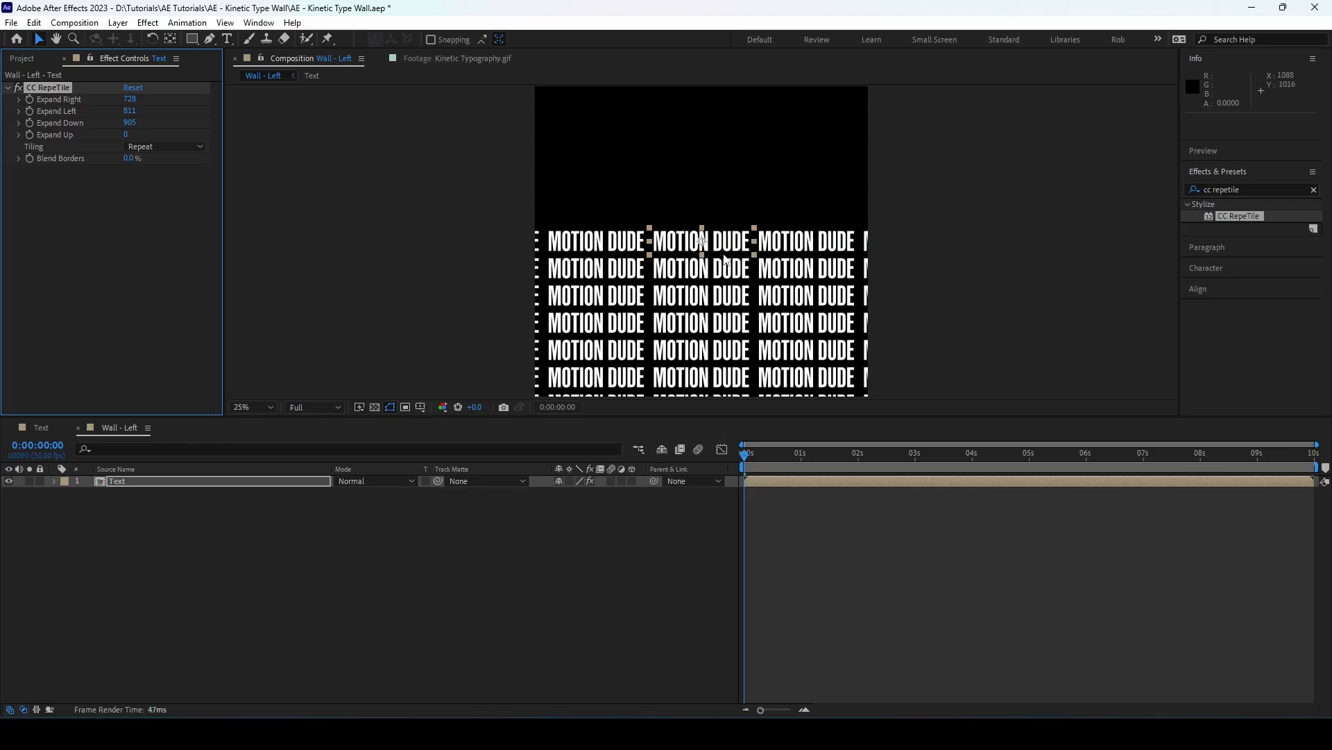
key(comma)
drag(126, 136, 849, 180)
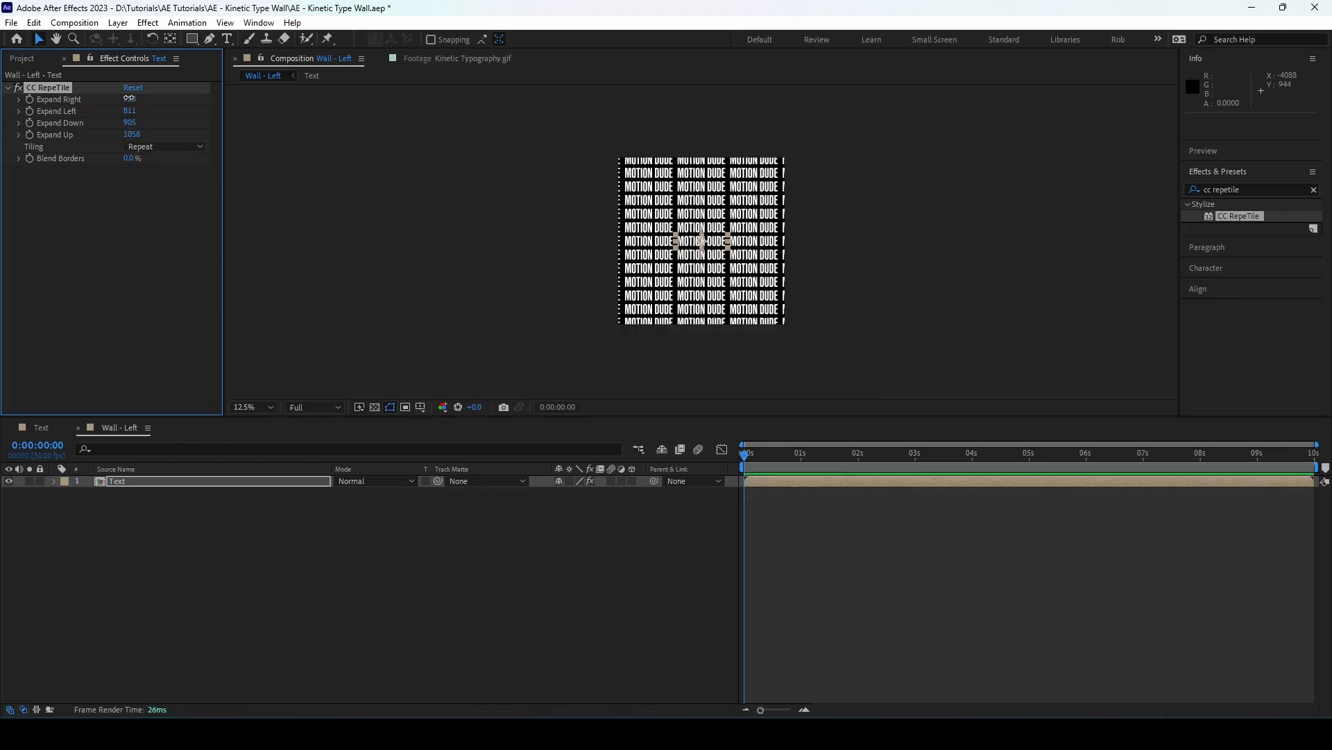
drag(128, 111, 186, 111)
click(218, 557)
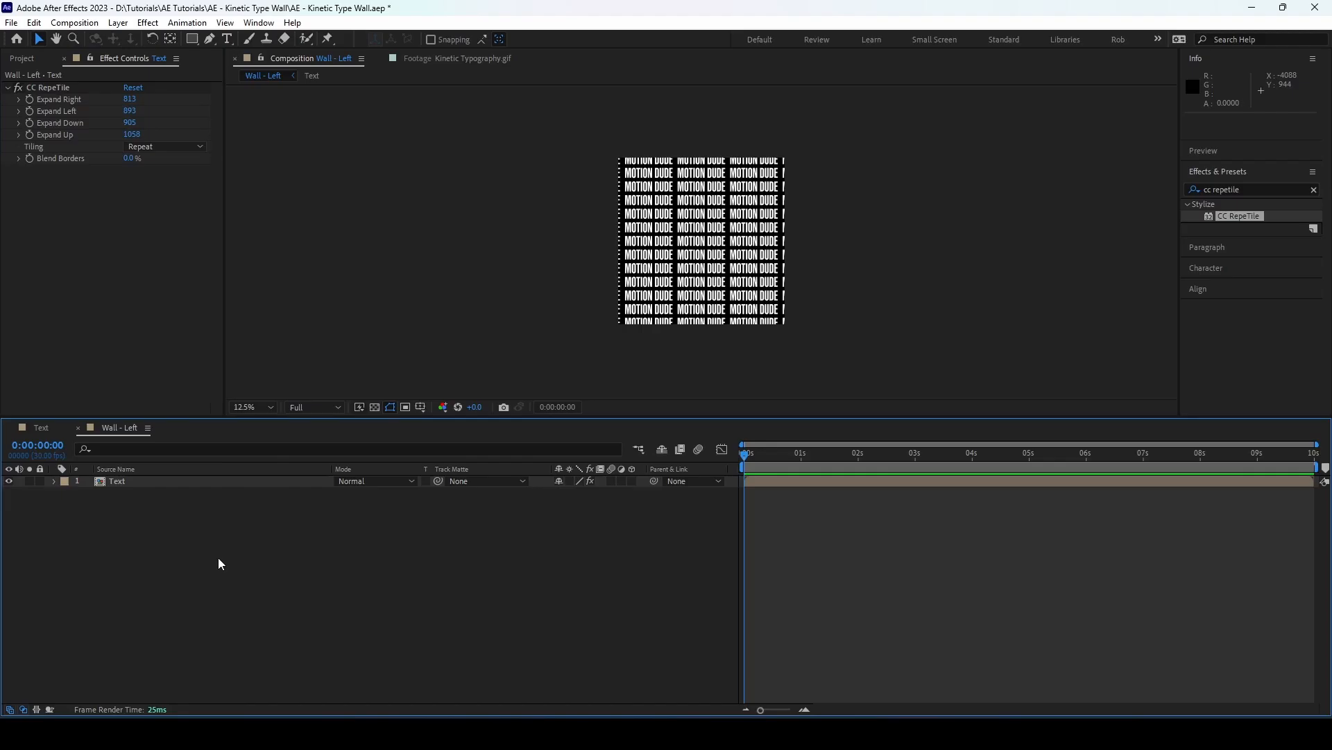
Add a black solid to Wall - Left and place it beneath the Text layer
click(210, 481)
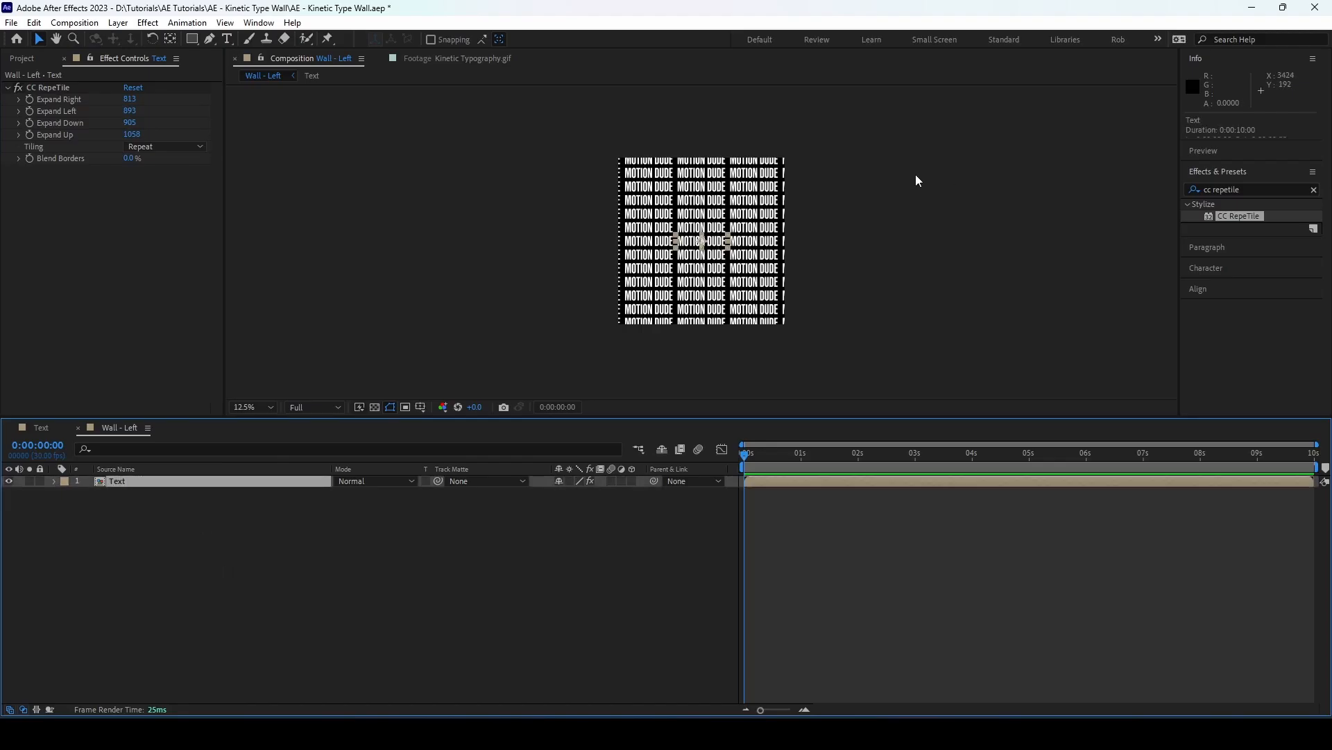
key(ctrl+y)
click(730, 447)
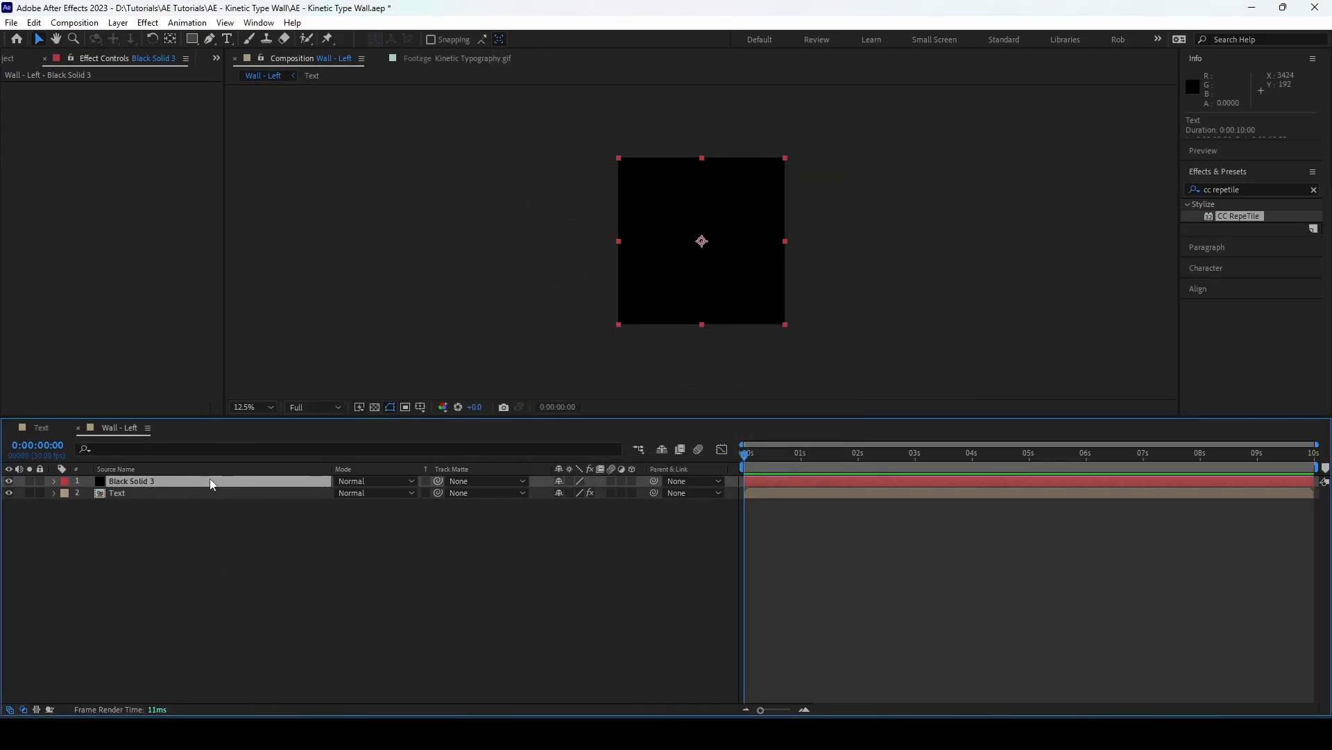
drag(210, 479, 210, 499)
Apply the Fill effect to the black solid in Wall - Left and set its color to #FB3030
triple_click(1270, 190)
text(fill)
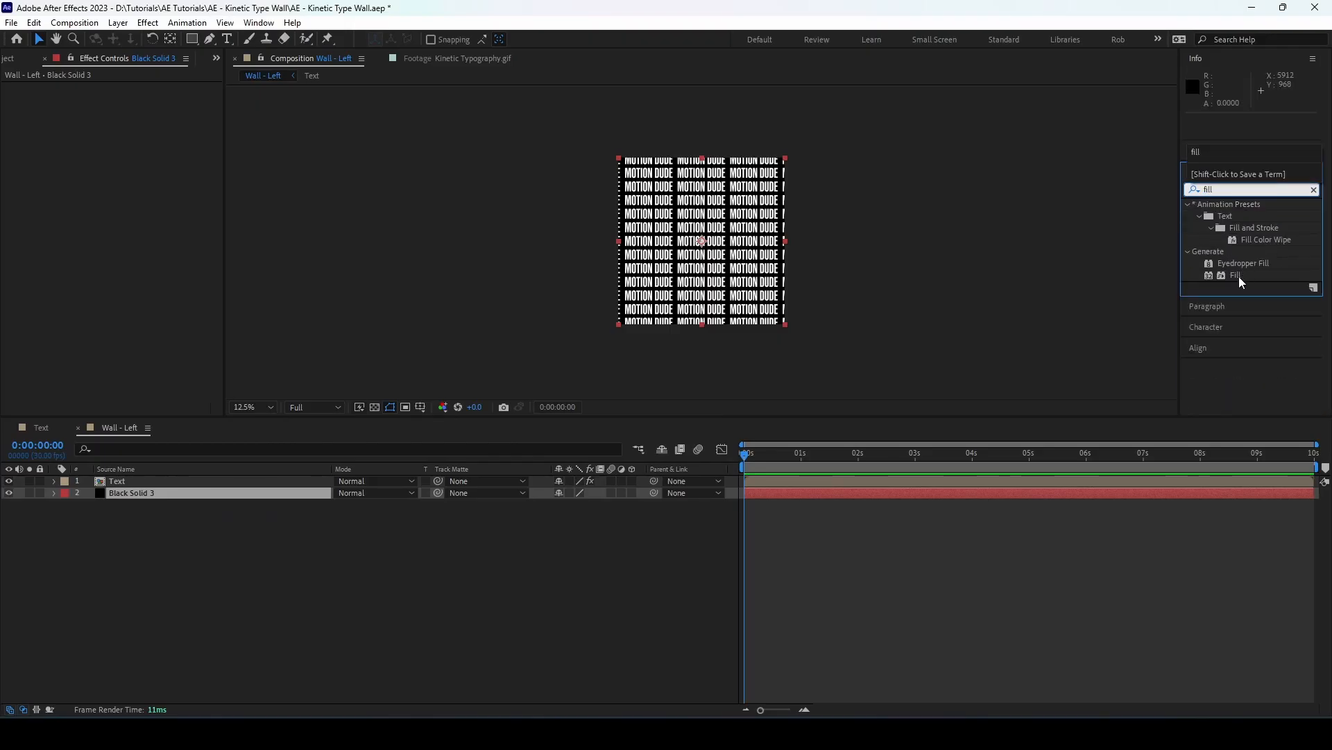
double_click(1237, 276)
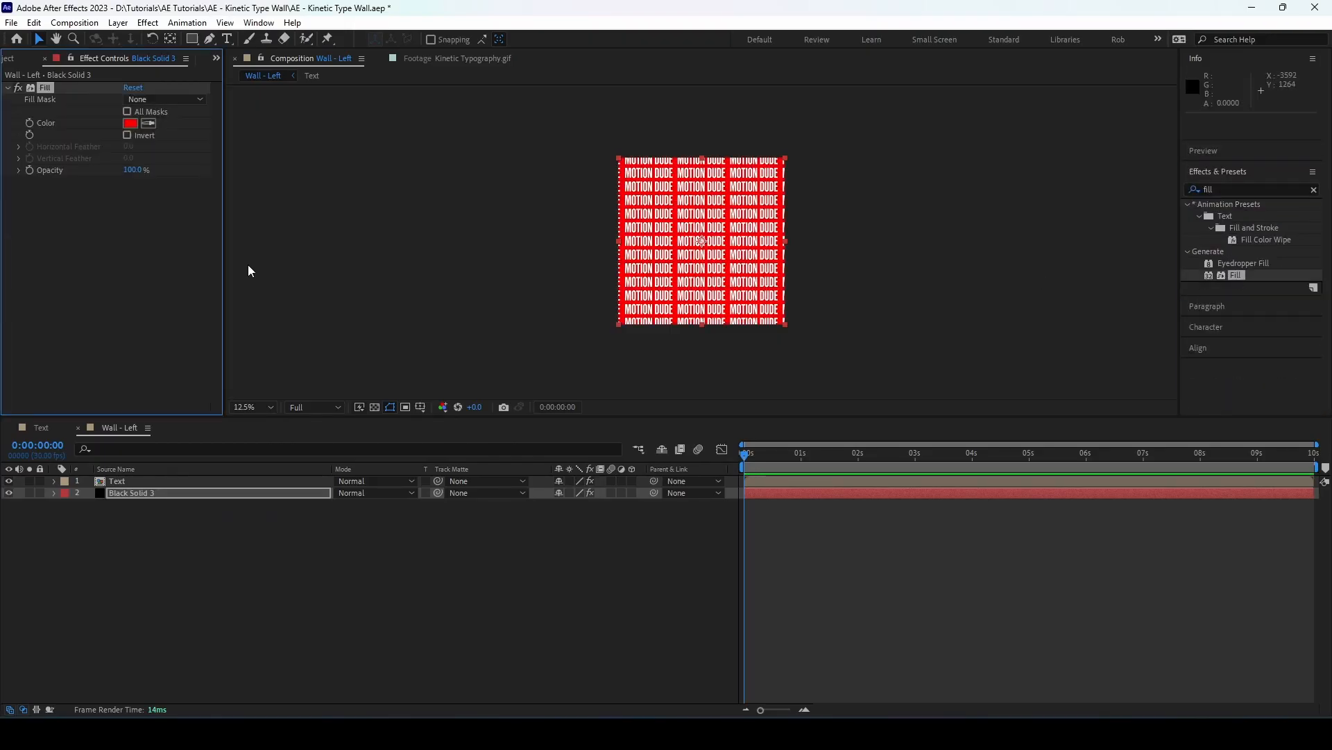
click(131, 123)
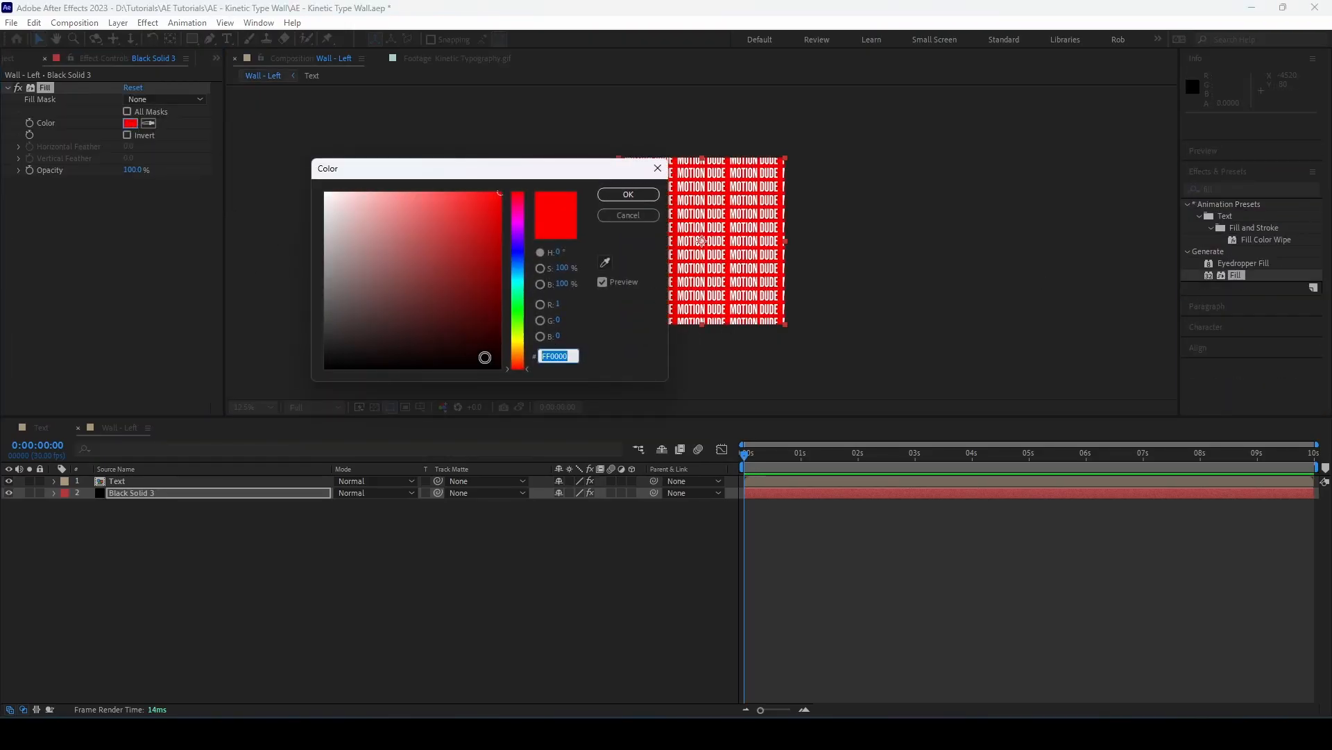
text(FB3)
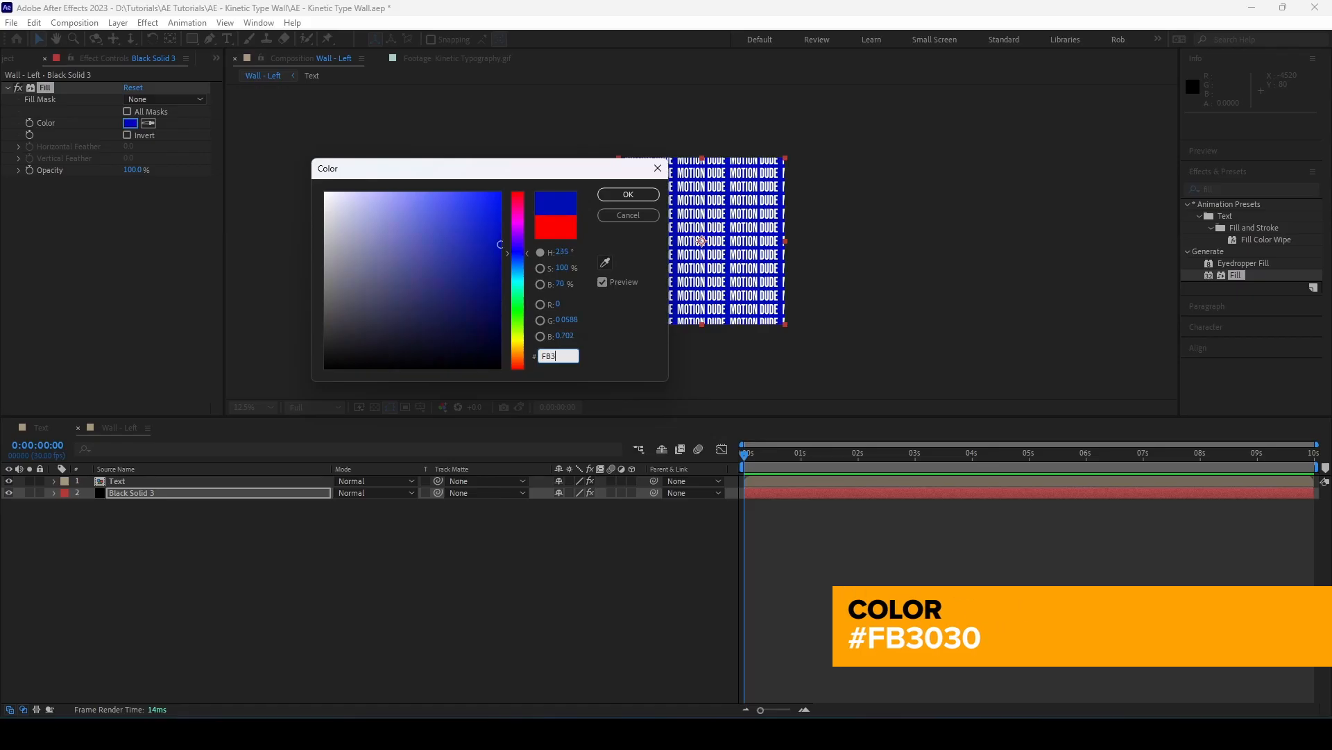
text(030)
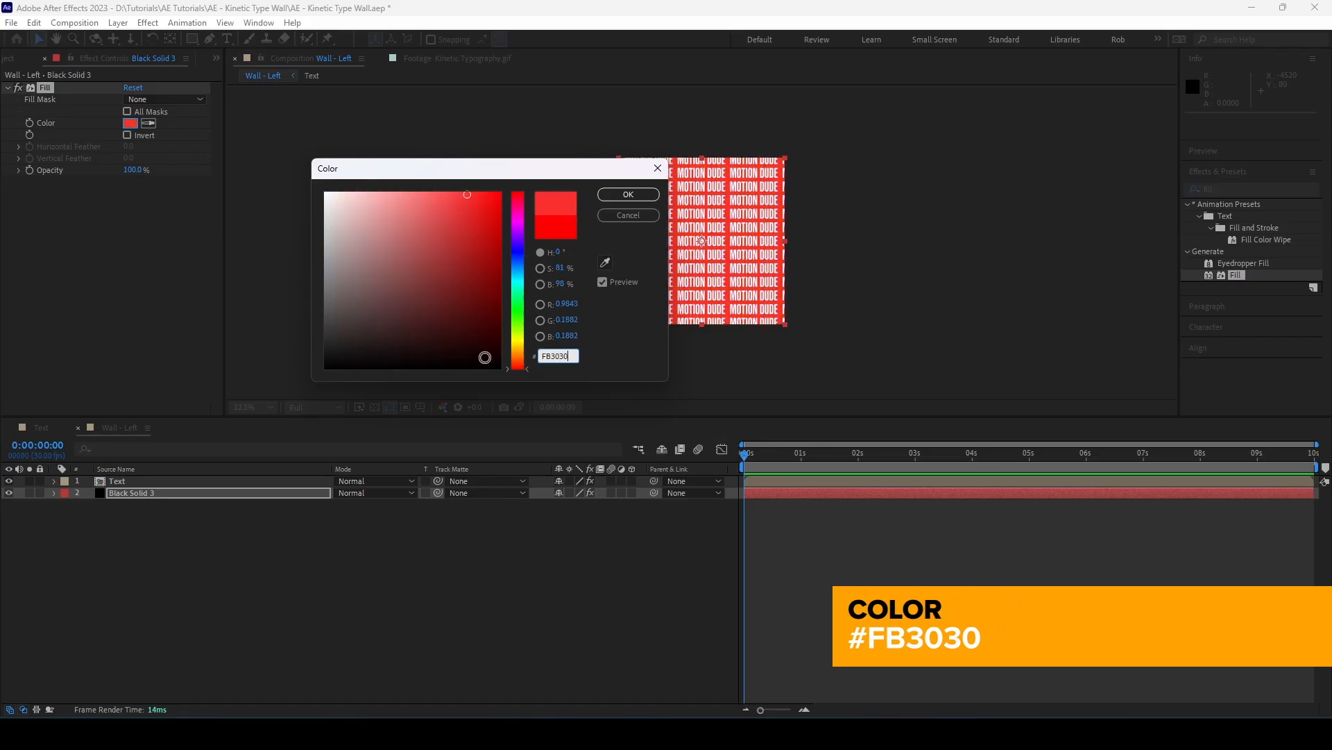
click(618, 198)
Show the rulers and place a vertical guide at position 686, on the starting edge of the middle MOTION DUDE column
scroll(692, 225, up, 1)
scroll(693, 225, down, 1)
scroll(692, 224, up, 1)
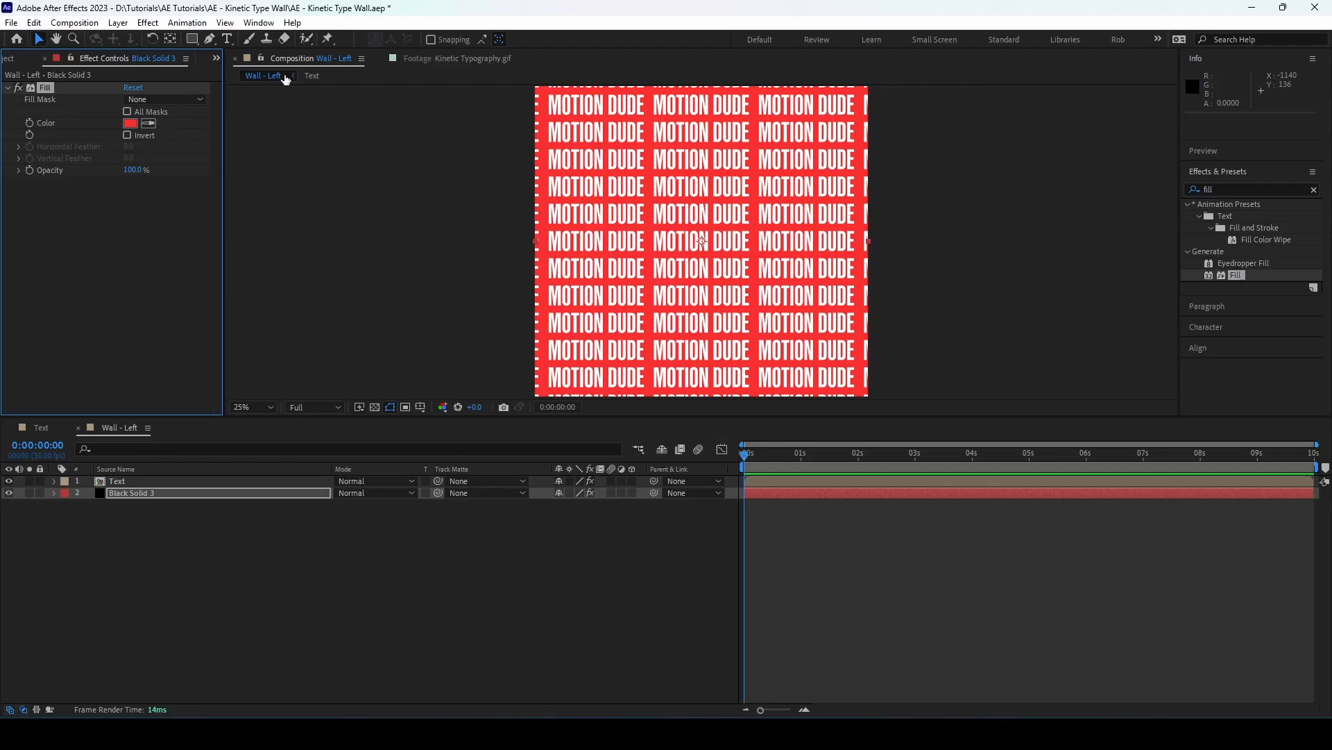
click(401, 173)
key(ctrl+r)
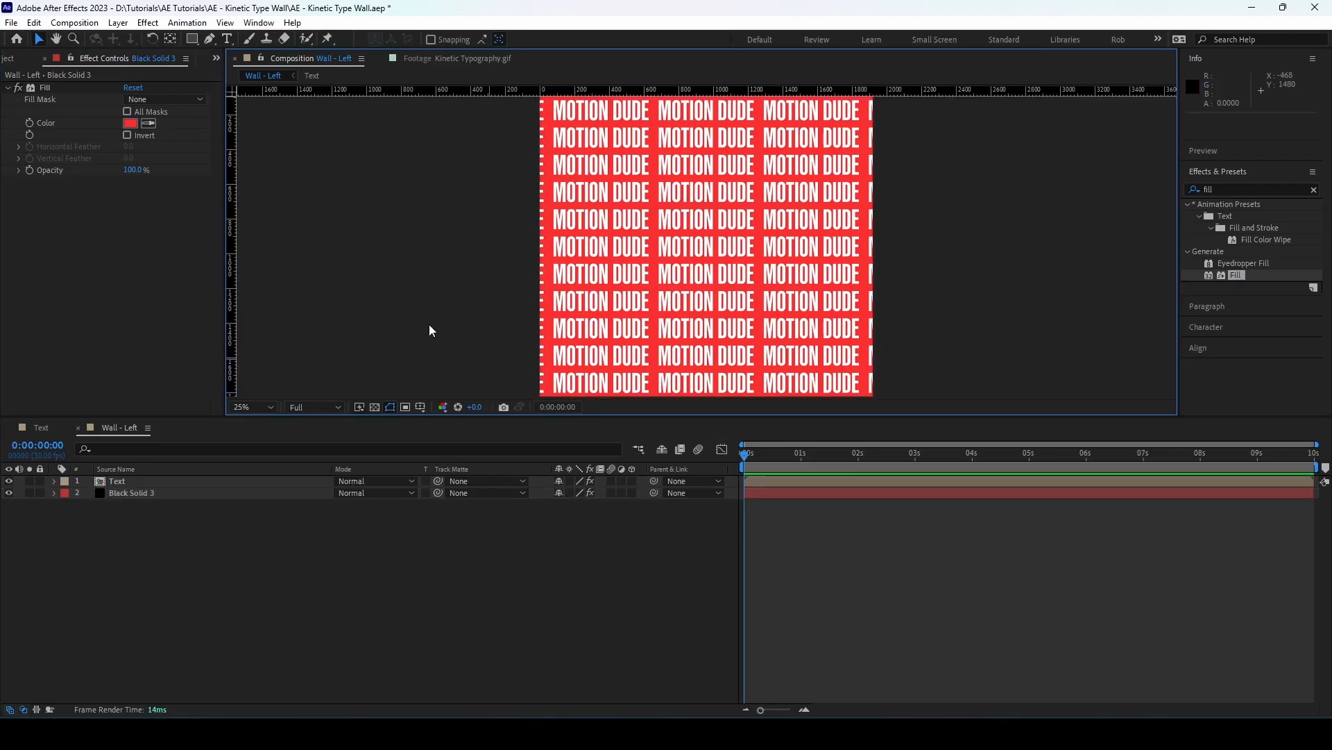
drag(235, 240, 656, 272)
scroll(667, 225, up, 3)
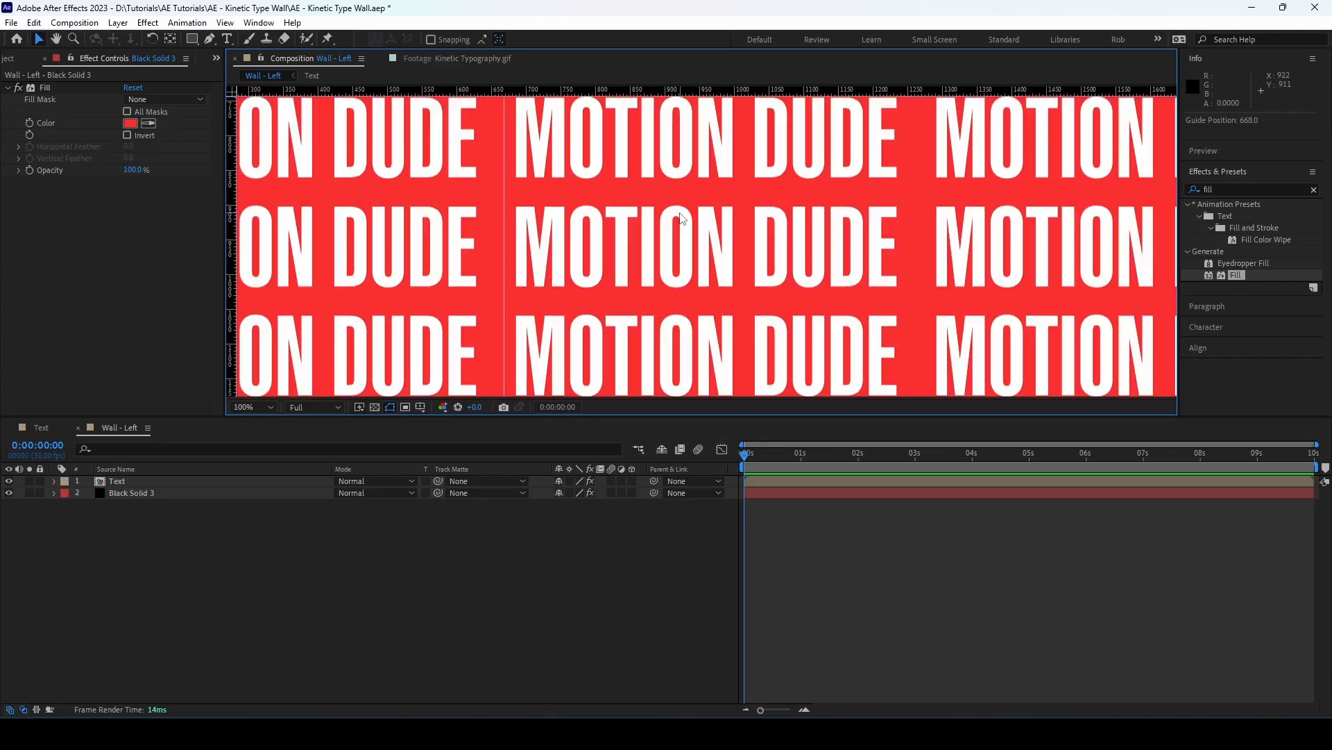
drag(504, 193, 517, 192)
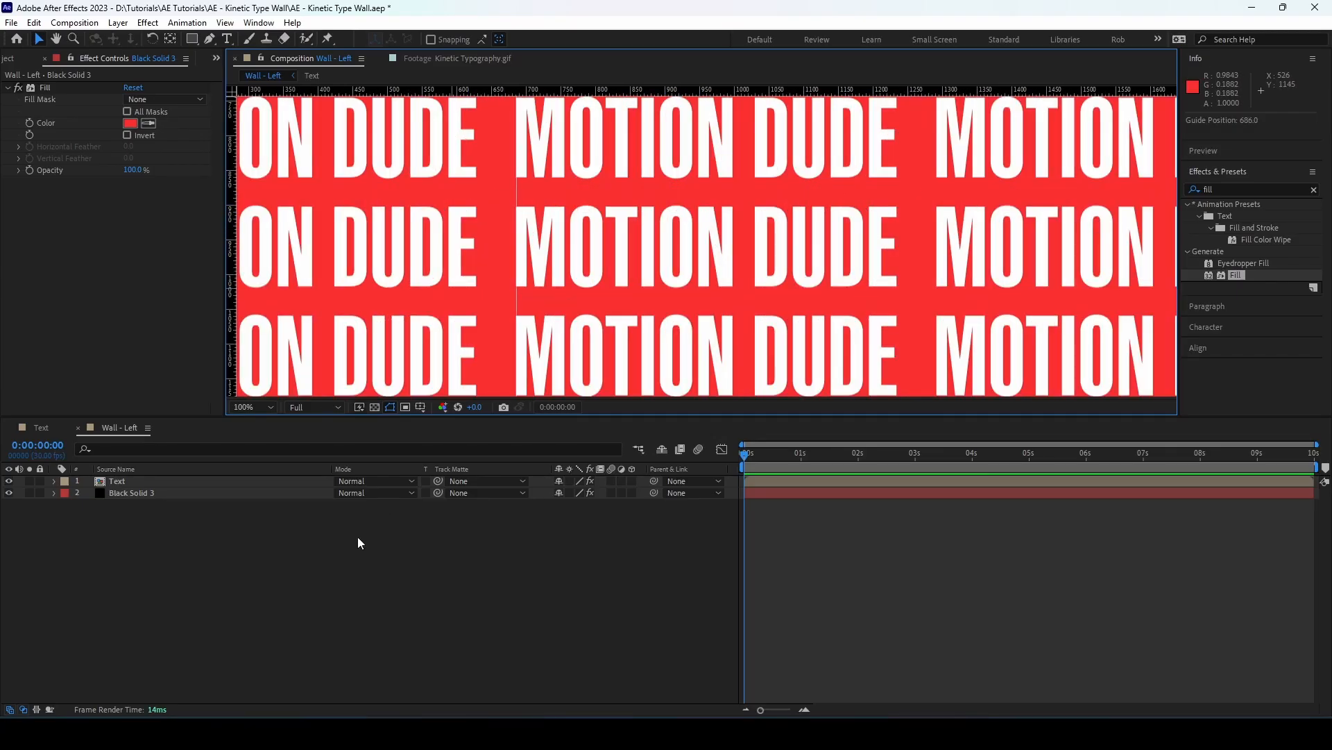
Separate the Text layer's Position dimensions and add an X Position keyframe at 0 seconds
click(189, 480)
key(p)
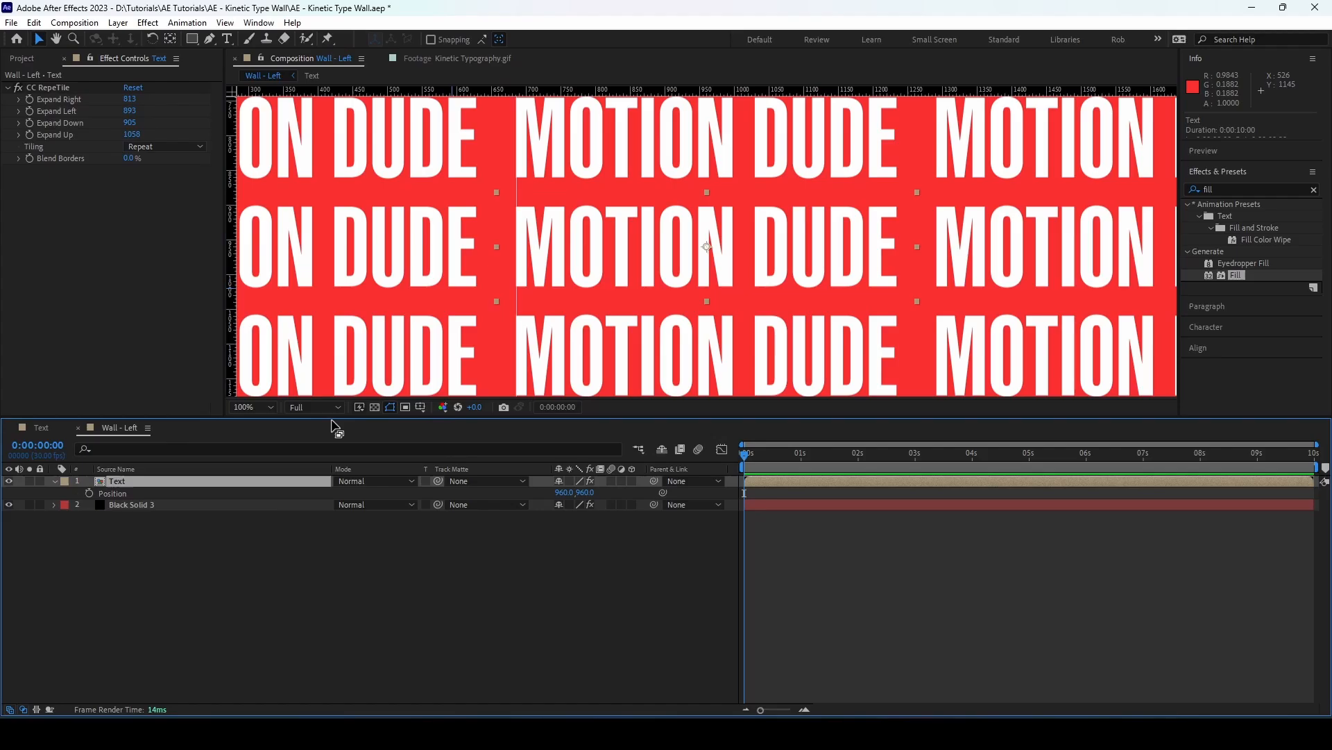
right_click(117, 493)
click(170, 533)
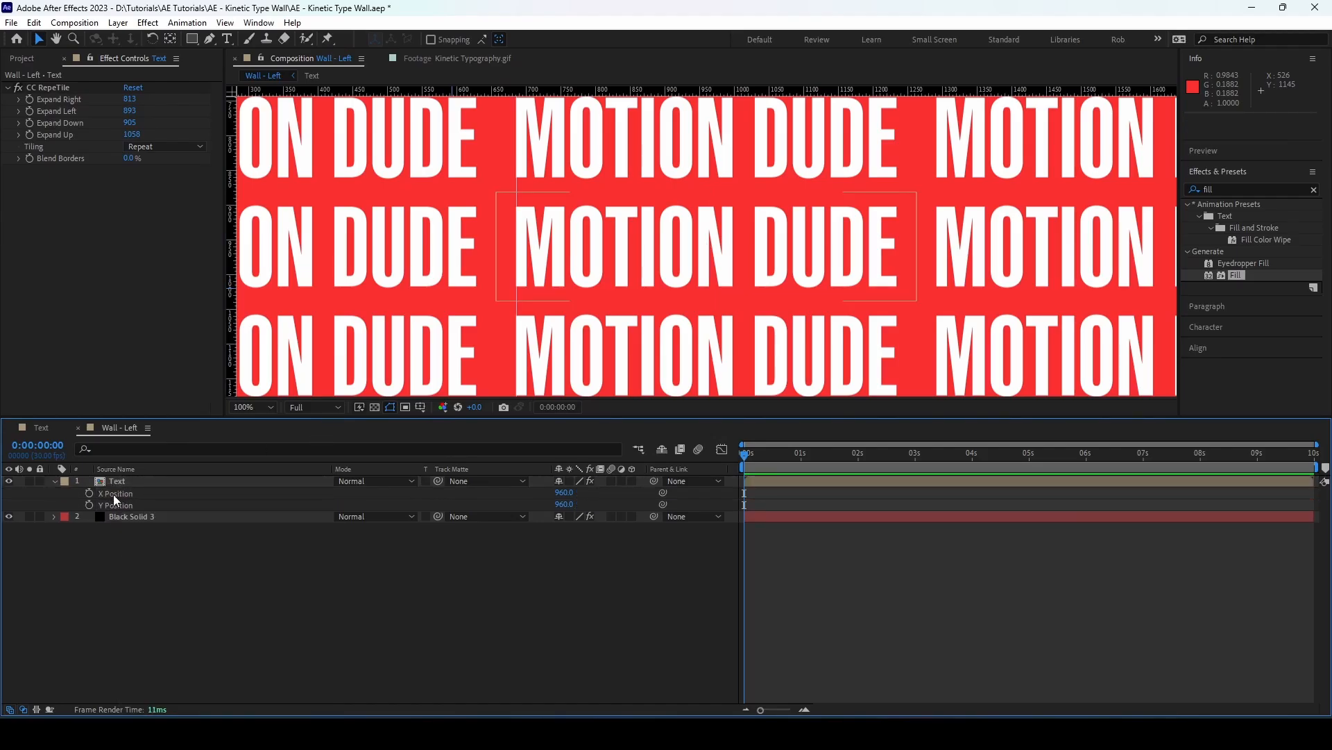
click(90, 493)
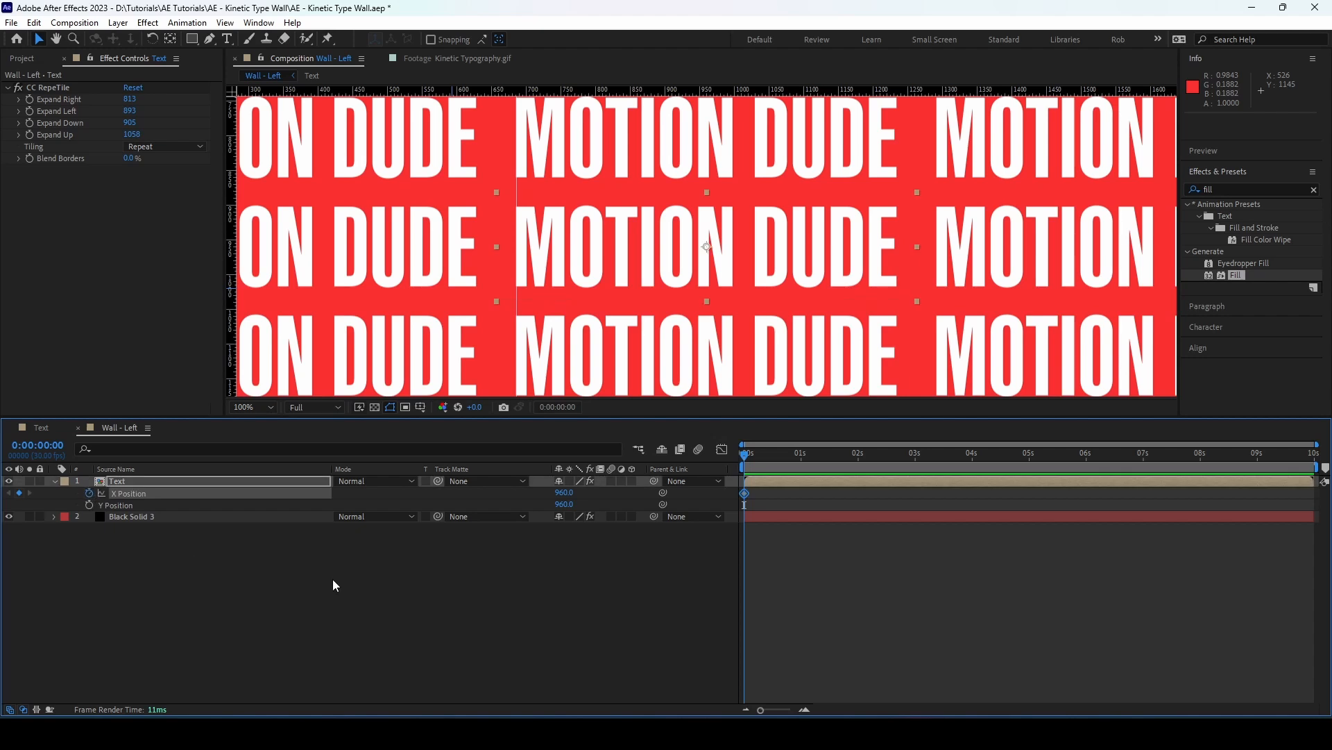
Add an X Position keyframe at 3 seconds on the Text layer with a value of 354
drag(749, 455, 920, 471)
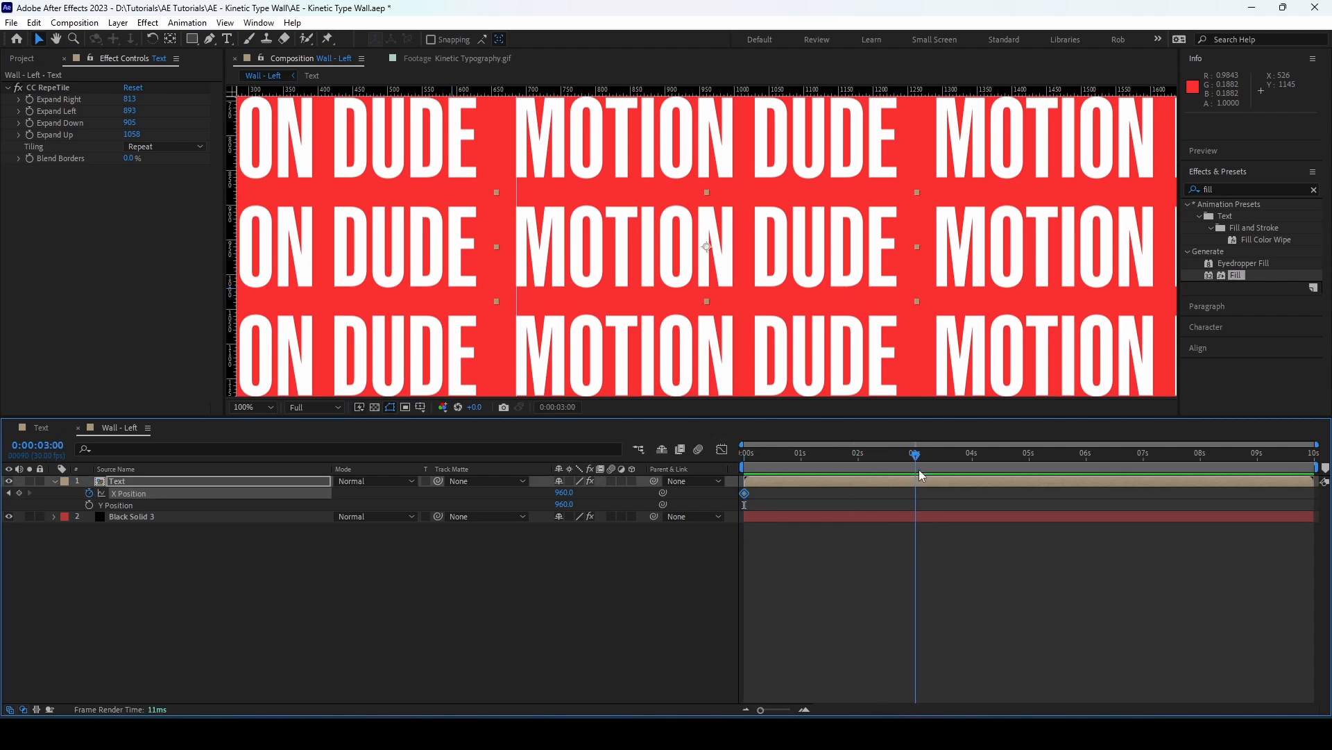
click(19, 493)
drag(564, 492, 109, 457)
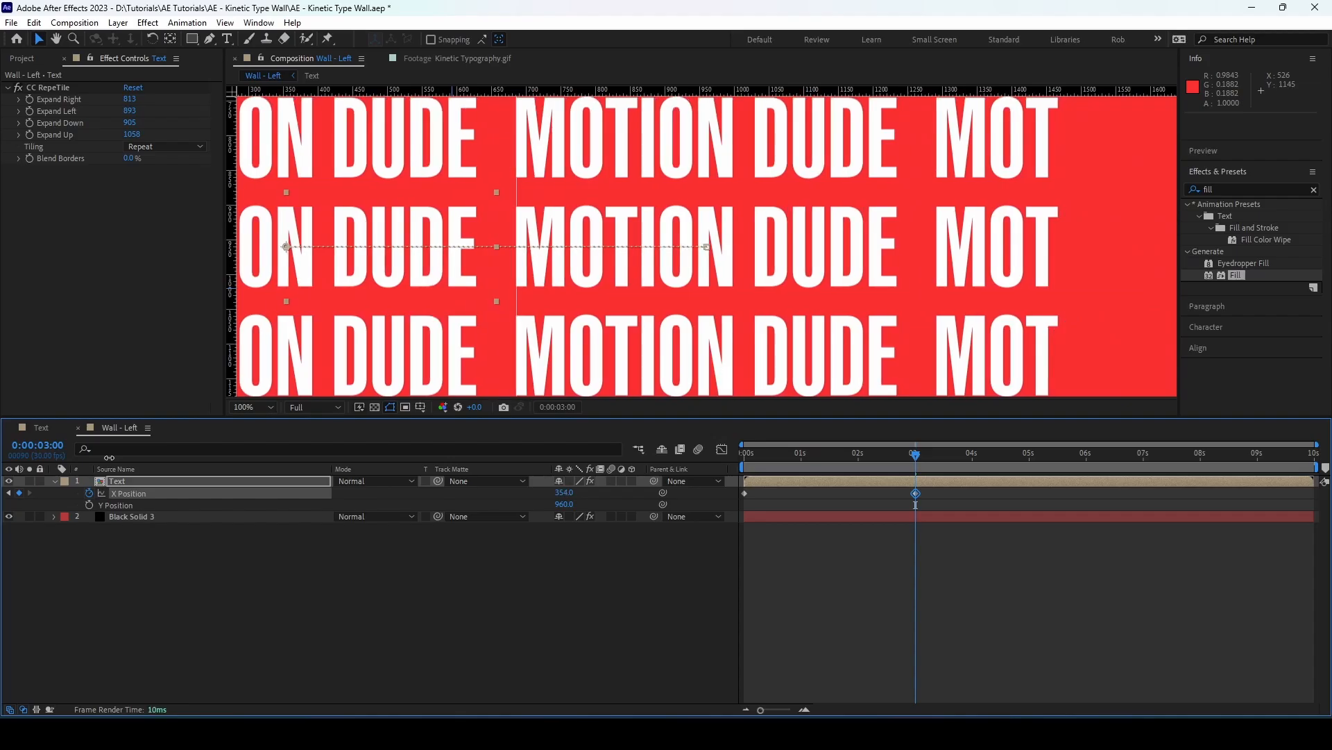
Increase the Text layer's CC RepeTile Expand Right to about 1364 so the tiling fills the composition
scroll(585, 231, down, 2)
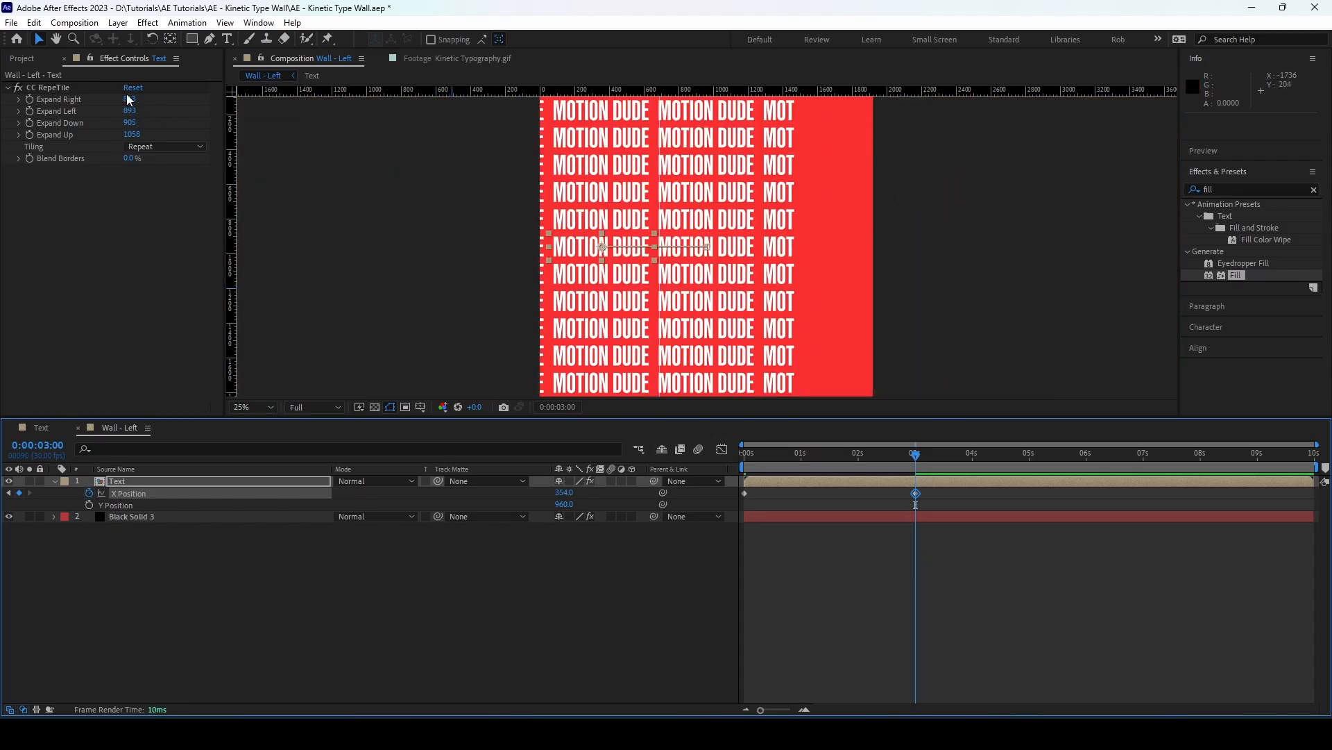
drag(127, 99, 563, 147)
click(381, 629)
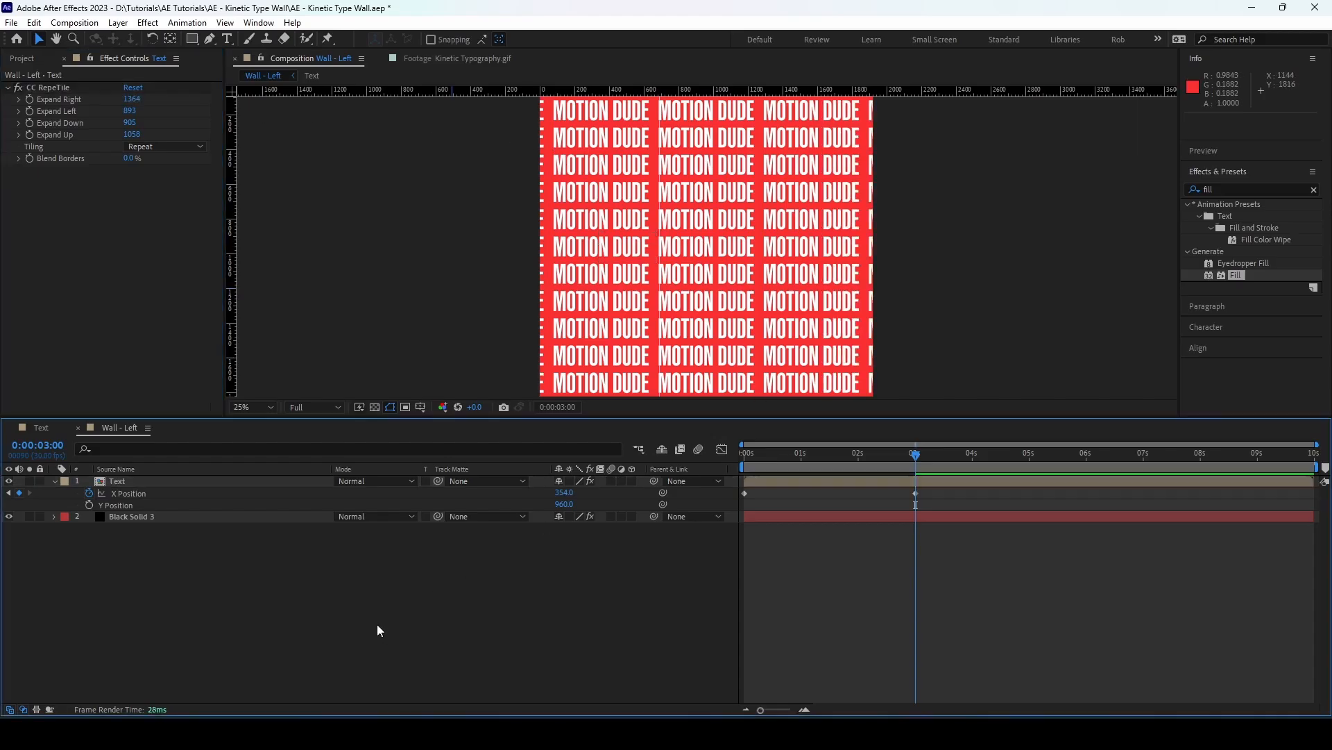
Add a loopOut() expression to the Text layer's X Position and preview the looping animation
click(125, 480)
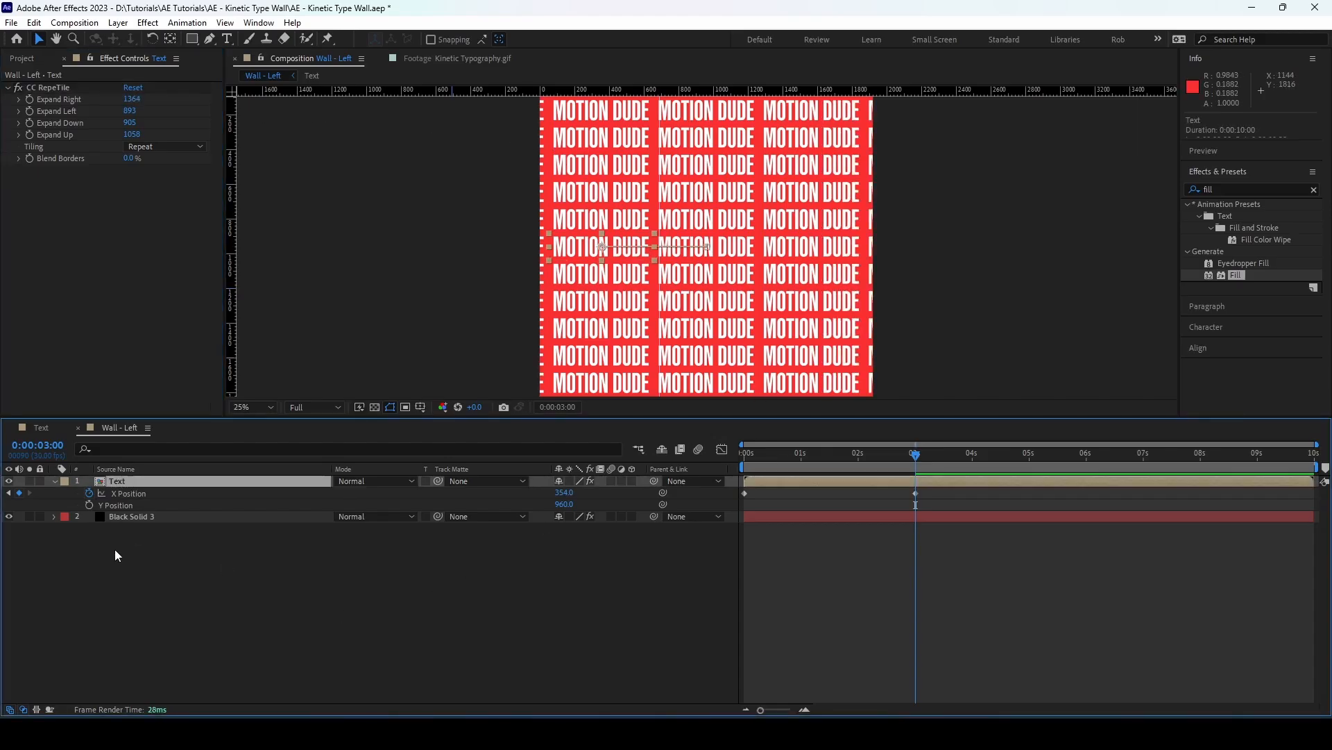
alt+click(88, 493)
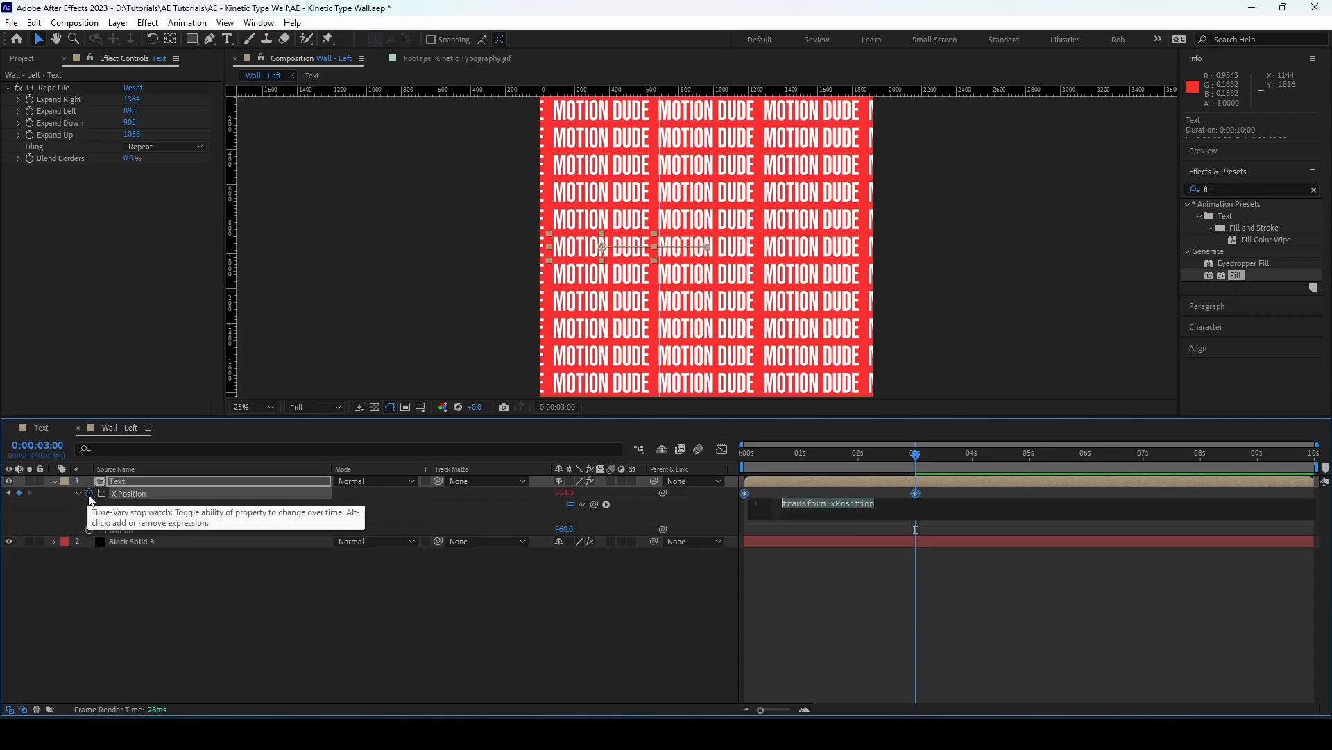
text(loopO)
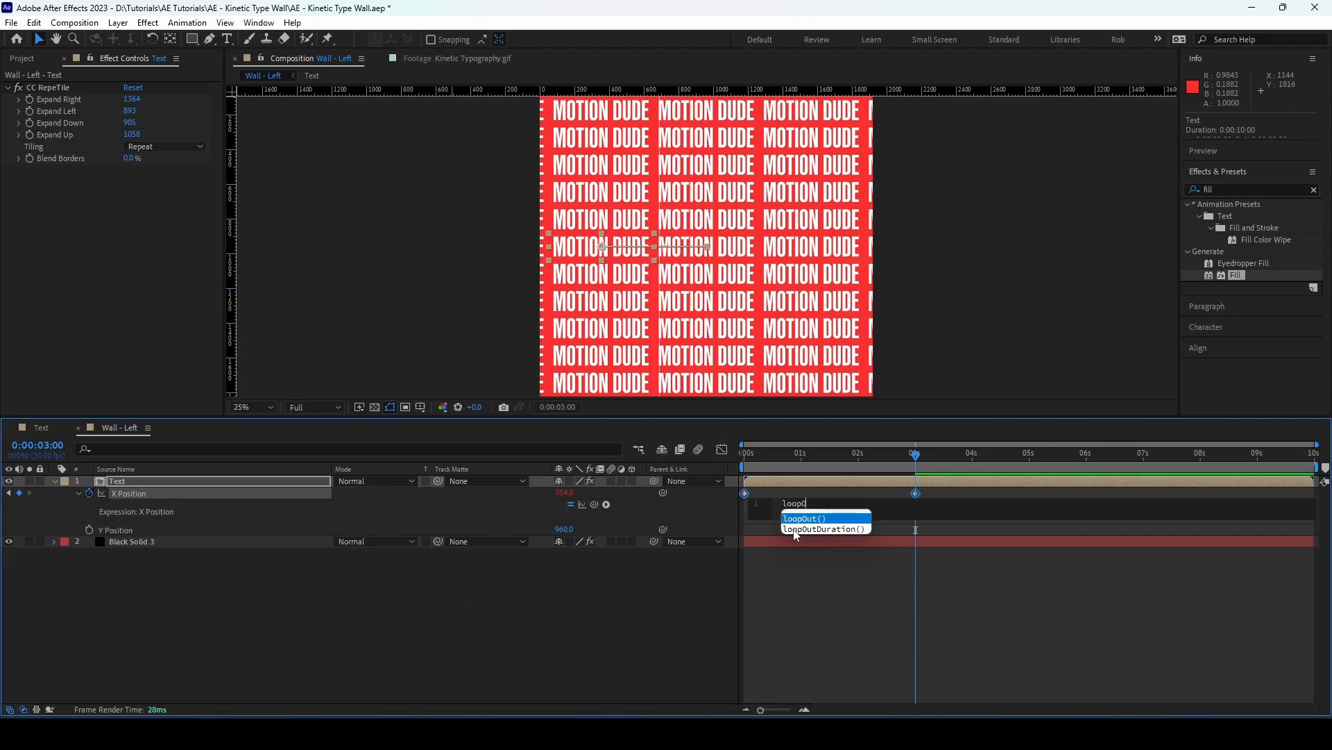
text(ut)
key(Return)
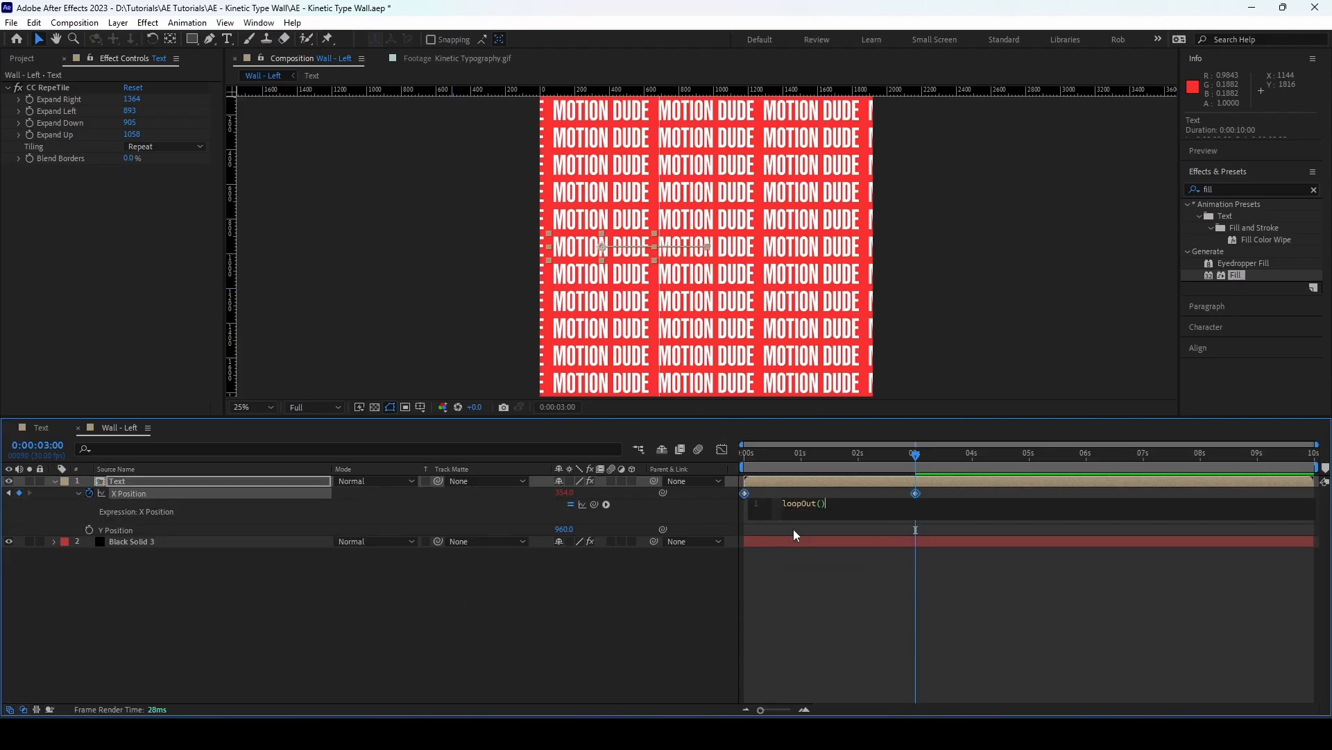
click(759, 569)
key(space)
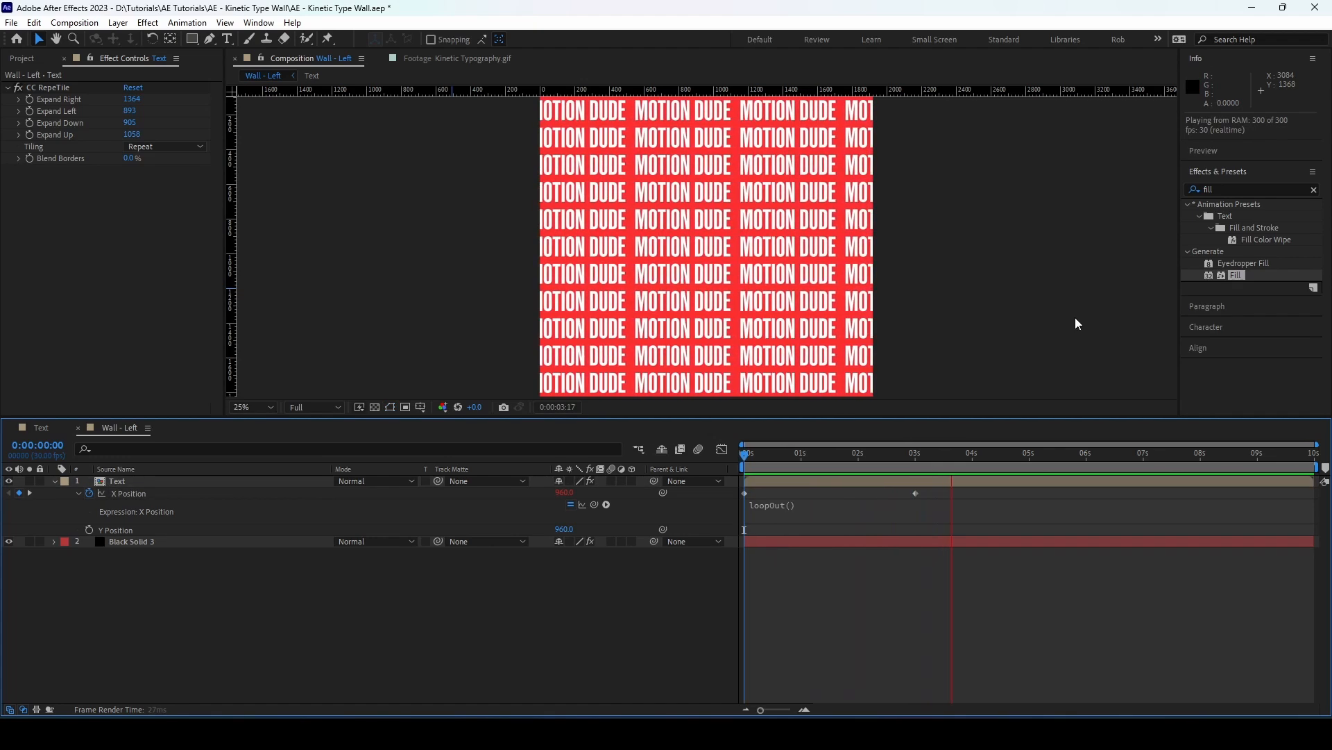
key(space)
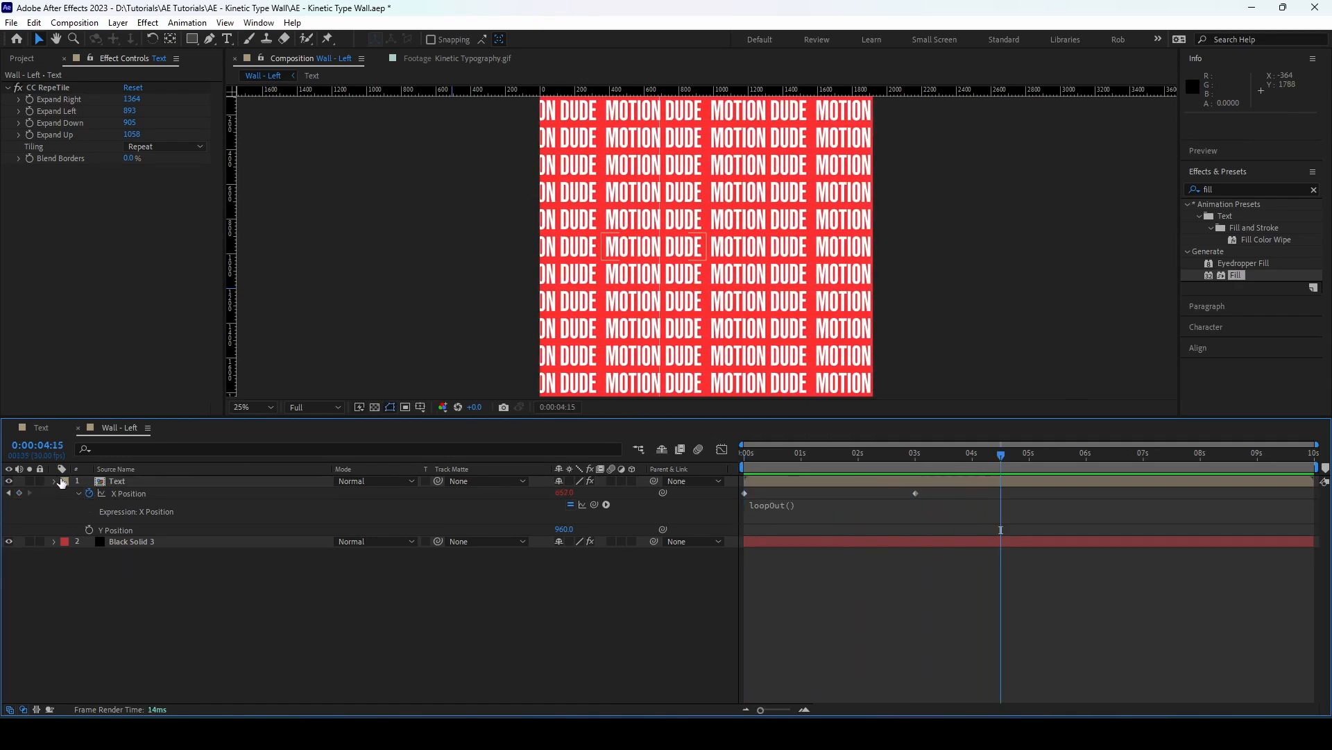
click(56, 482)
Create a new composition from Wall - Left in the project and rename it *Render
click(111, 481)
click(23, 59)
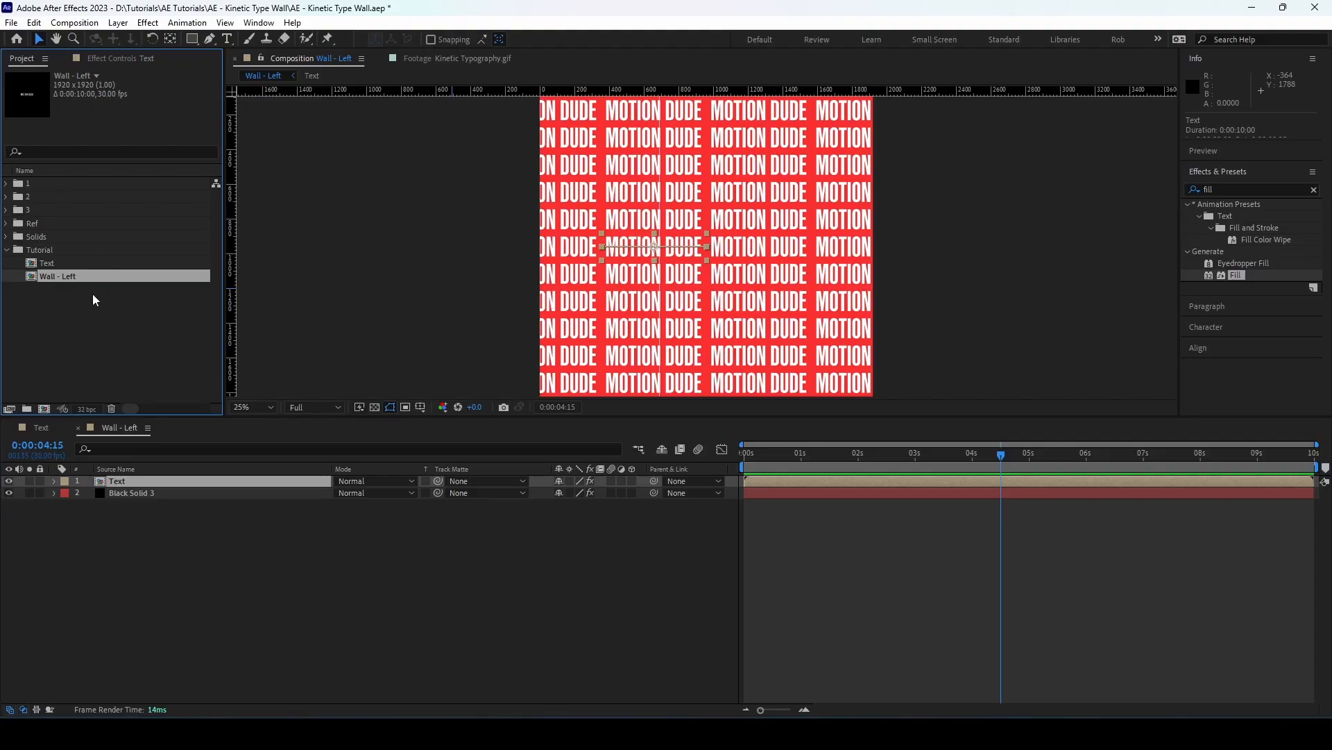
drag(75, 281, 42, 408)
click(116, 289)
key(Return)
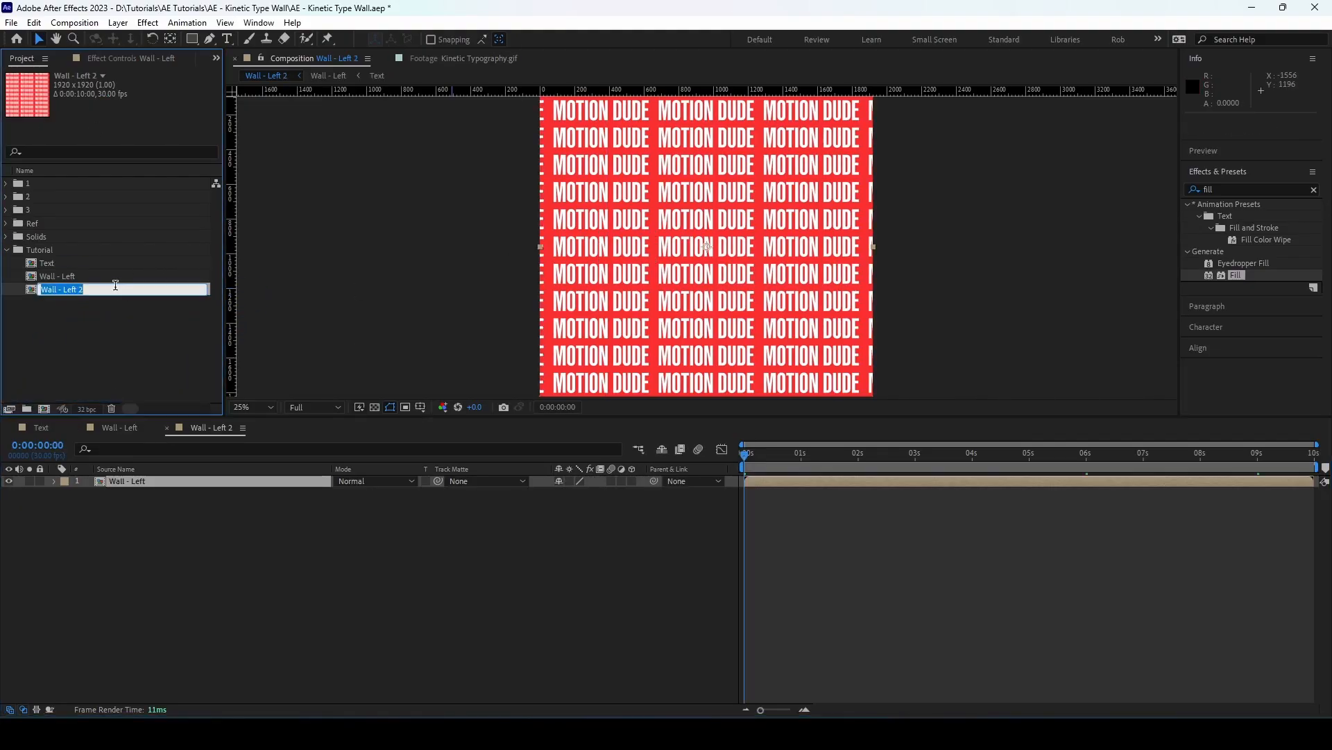
text(*)
key(Return)
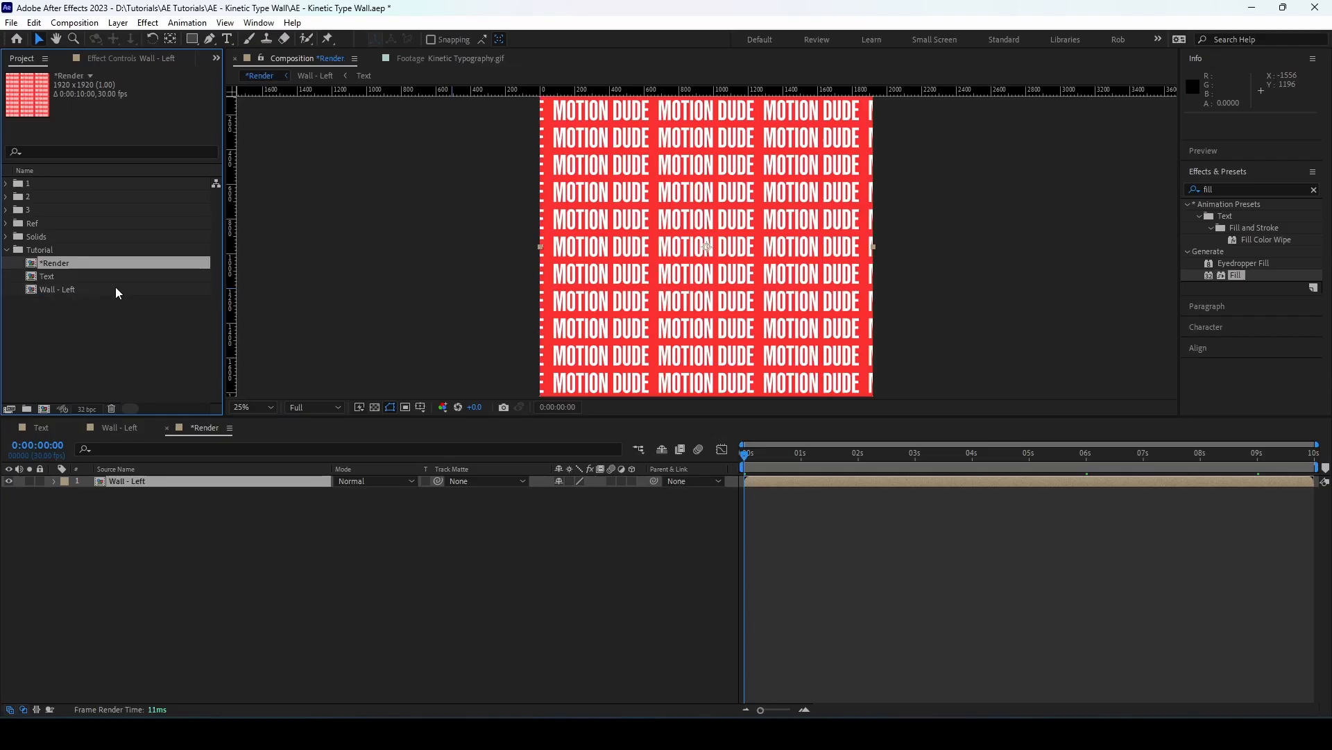
Make the Wall - Left layer 3D and bend it with 100% curvature and 36 segments
click(178, 481)
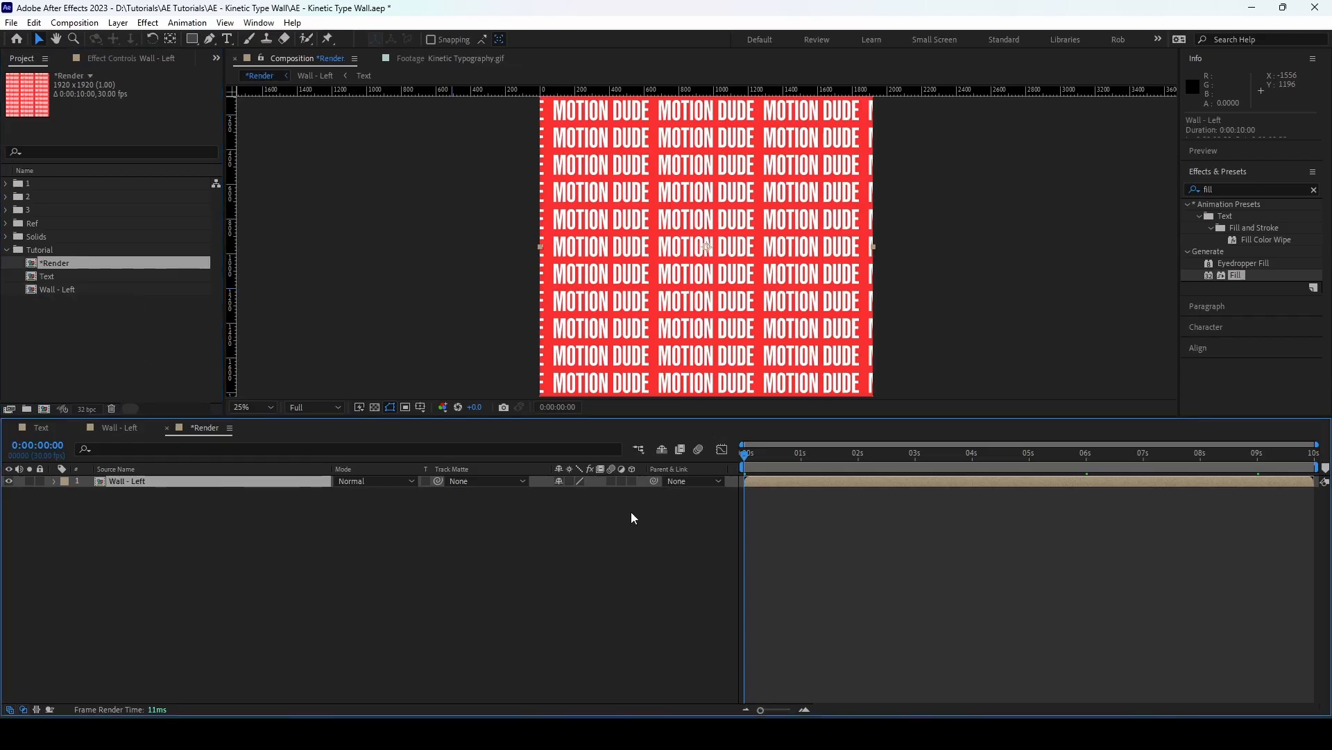
click(634, 482)
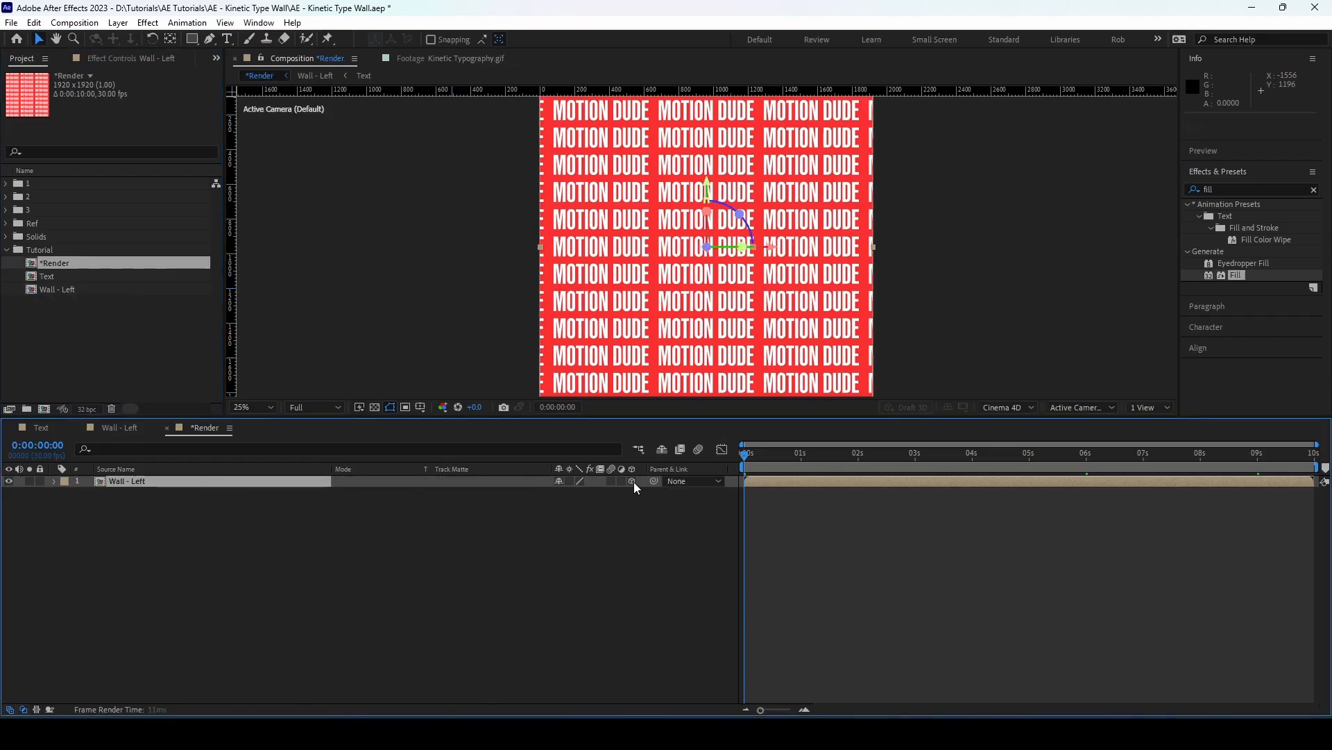
click(54, 480)
click(65, 504)
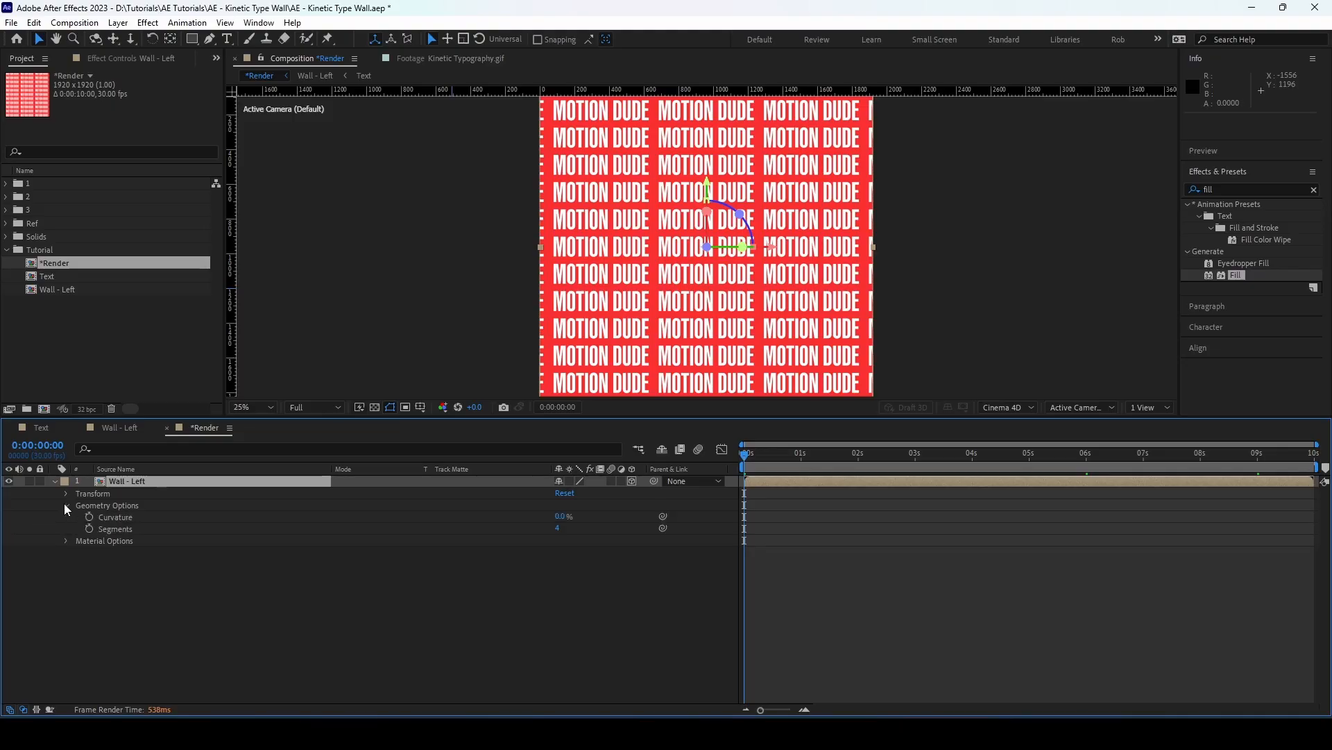
drag(561, 517, 890, 519)
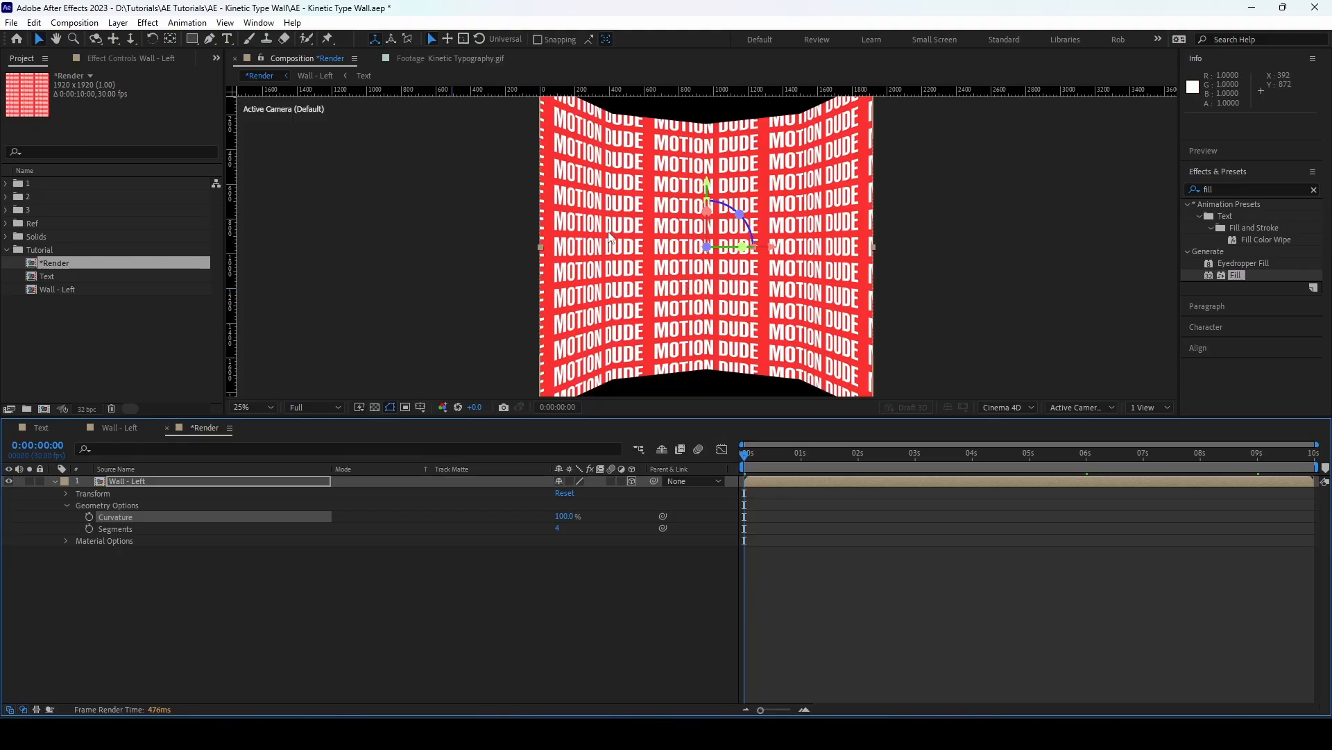
click(558, 528)
text(36)
key(Return)
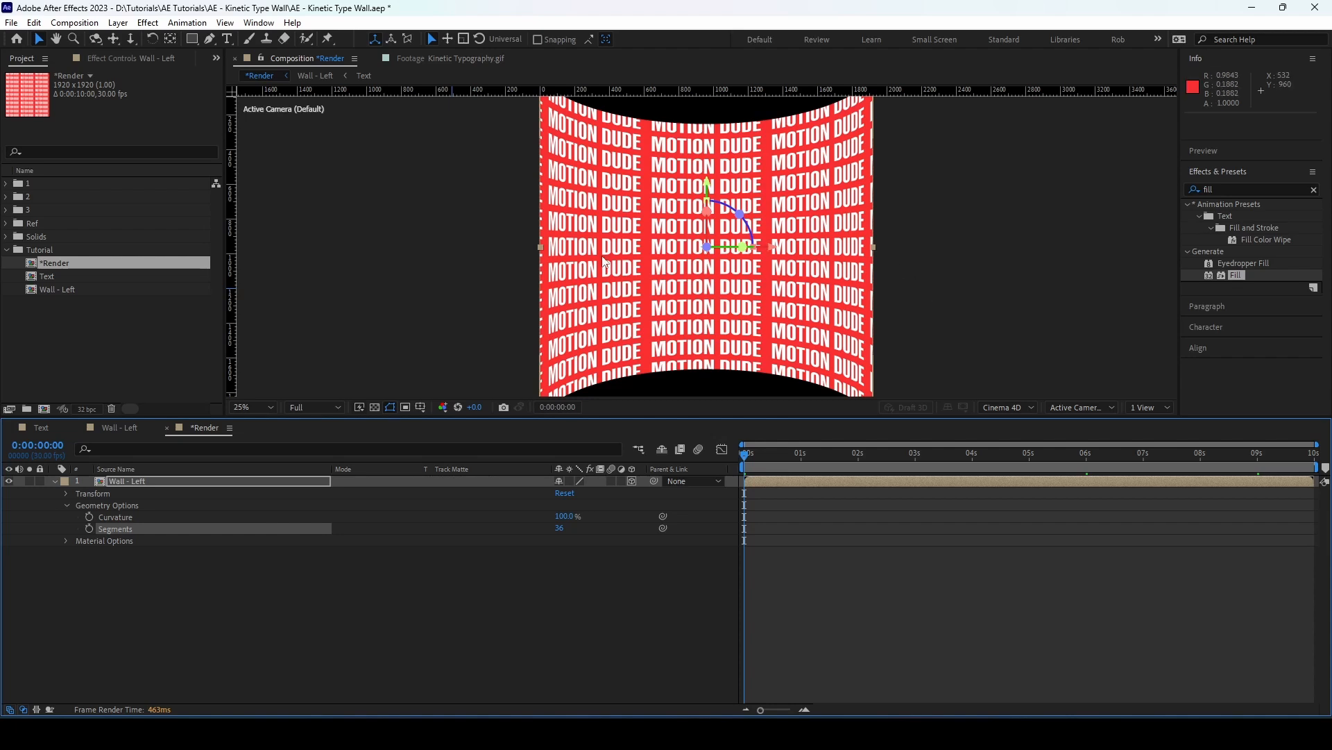
Turn off Accepts Shadows, Accepts Lights and Appears in Reflections for the Wall - Left layer
click(66, 540)
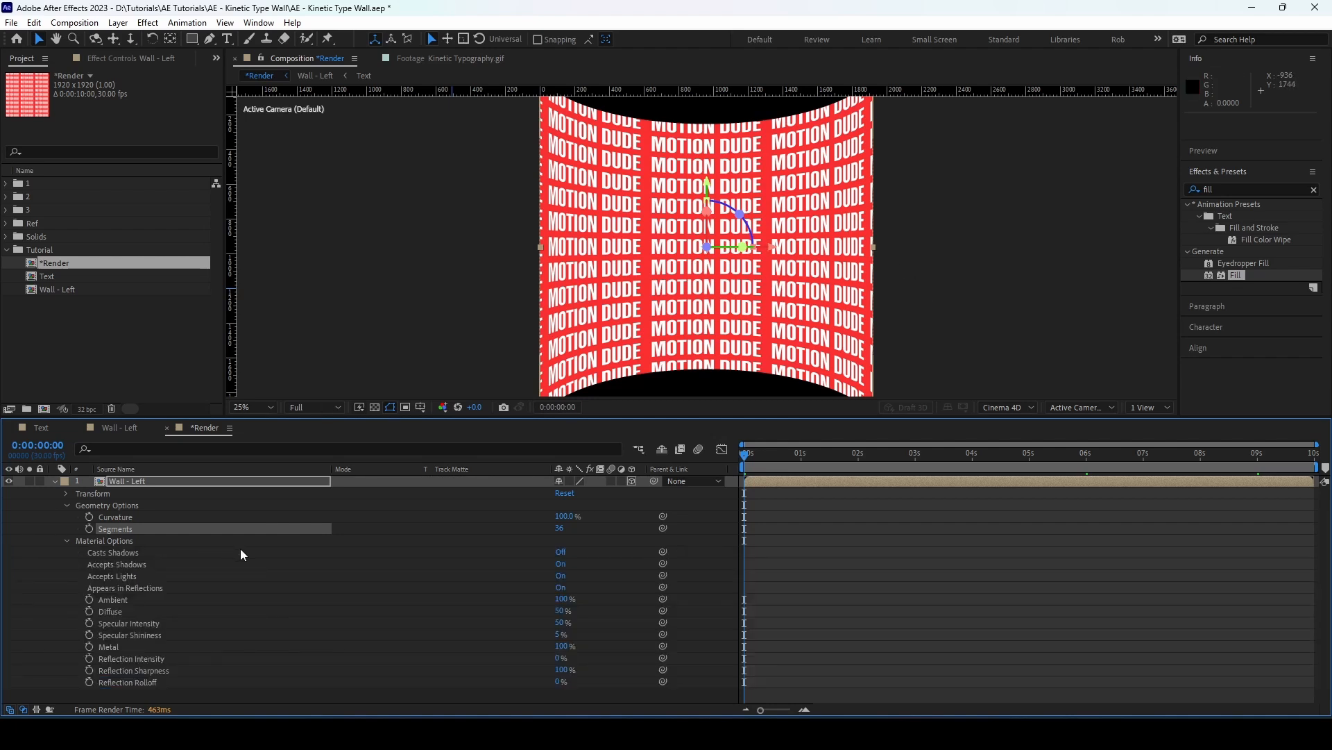
click(560, 564)
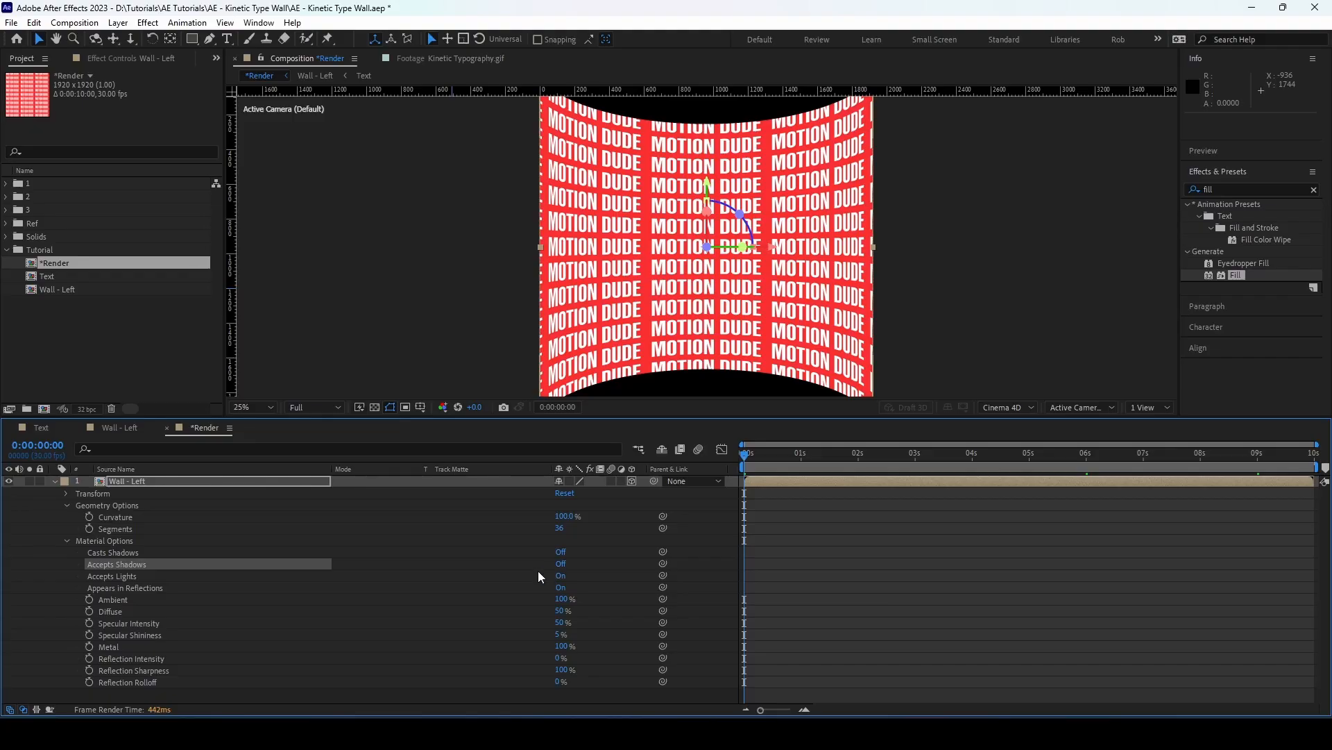
click(559, 576)
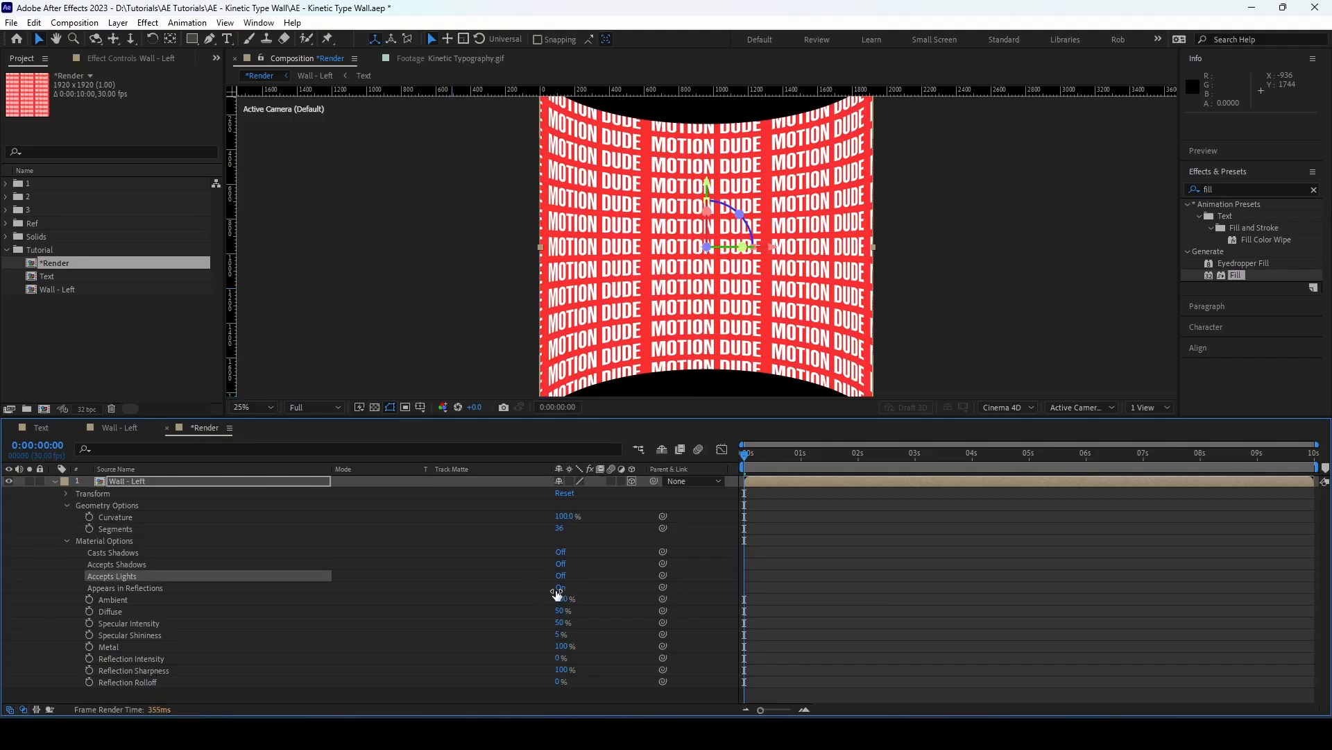
click(561, 588)
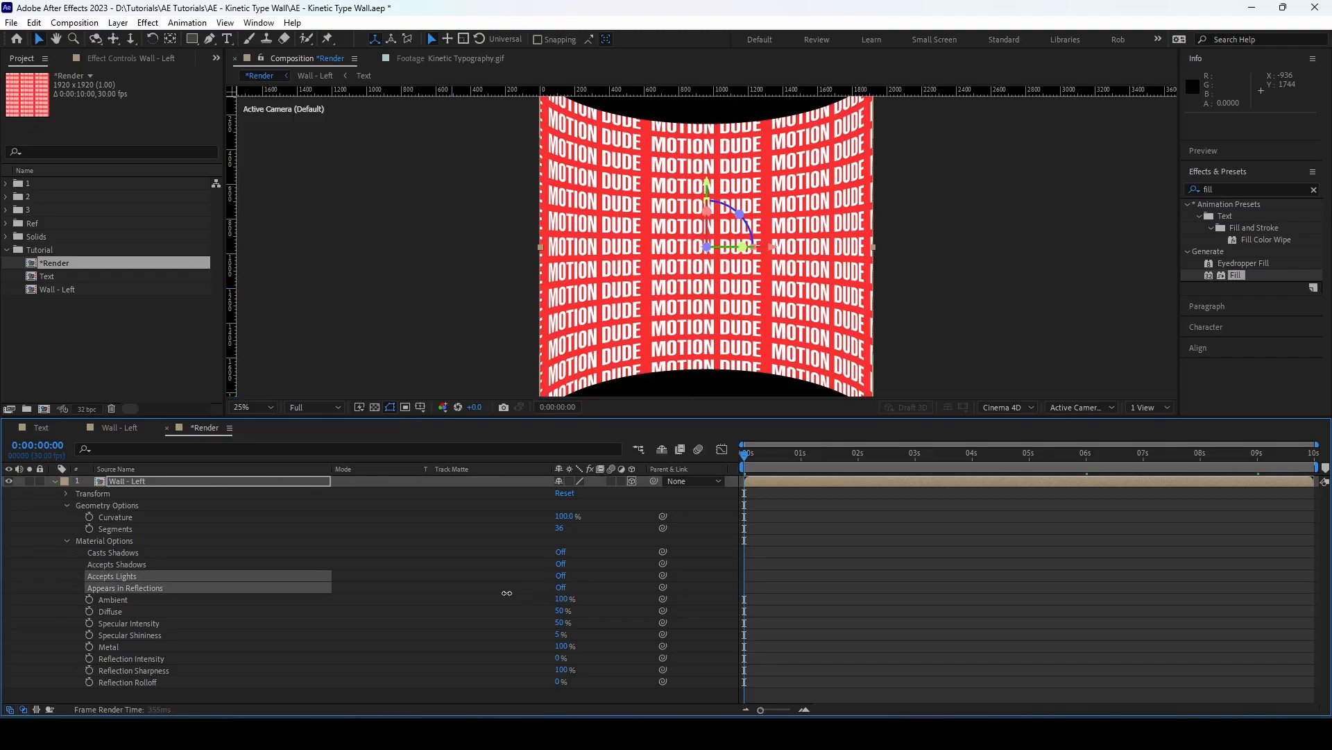
click(66, 540)
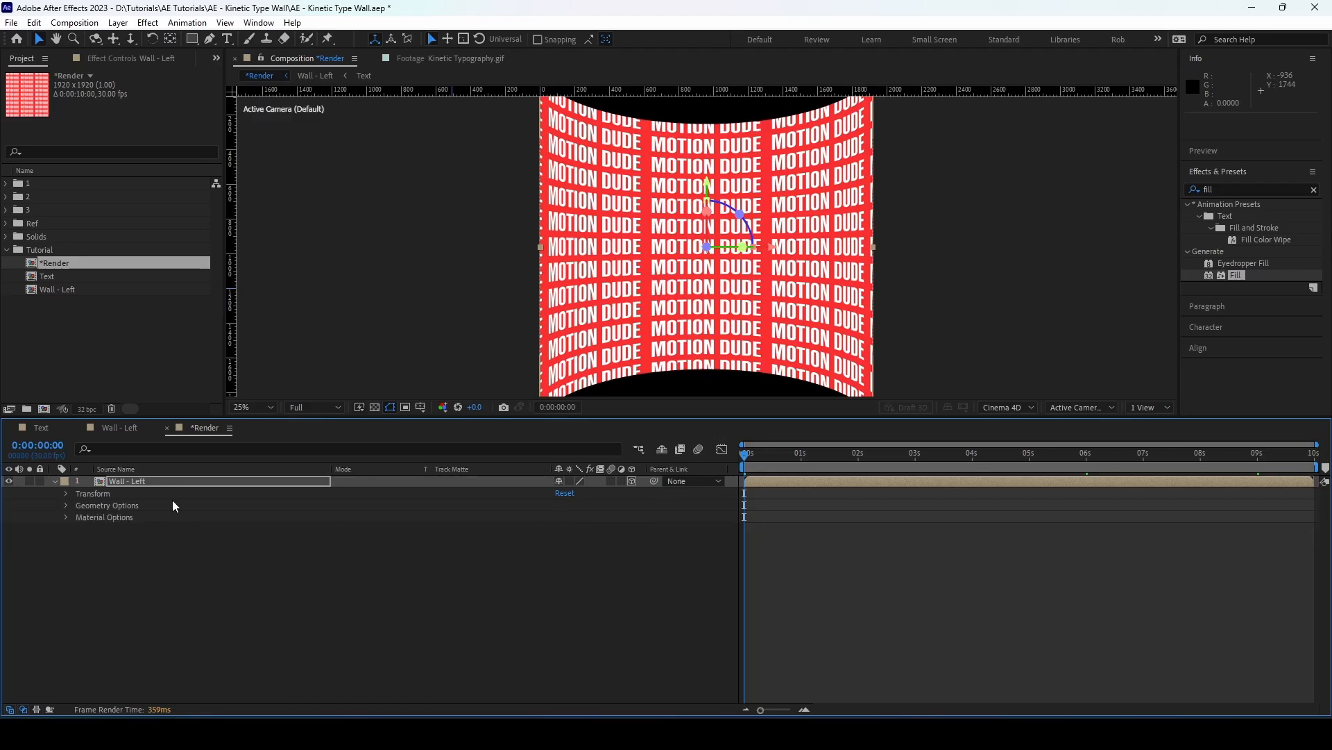
Unlock the *Render composition's aspect ratio and set its height to 1080 px
key(p)
key(comma)
key(ctrl+k)
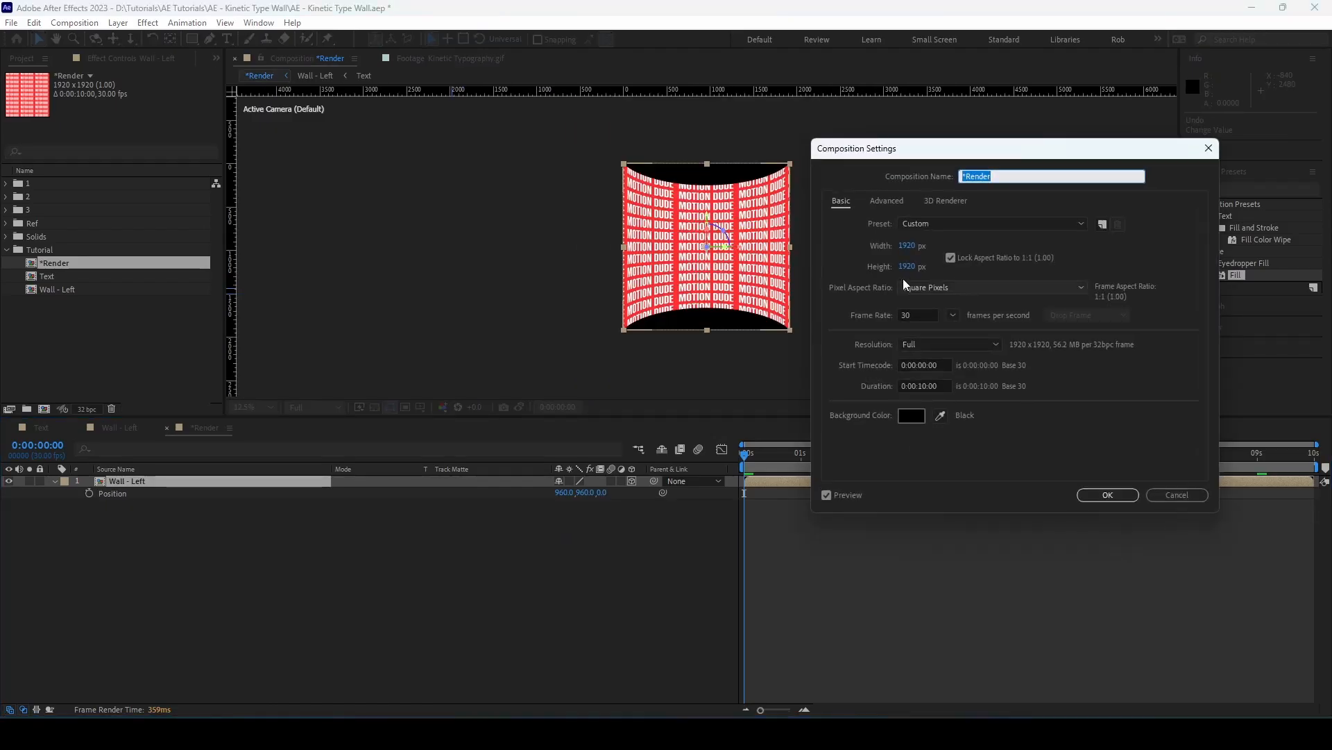
click(951, 259)
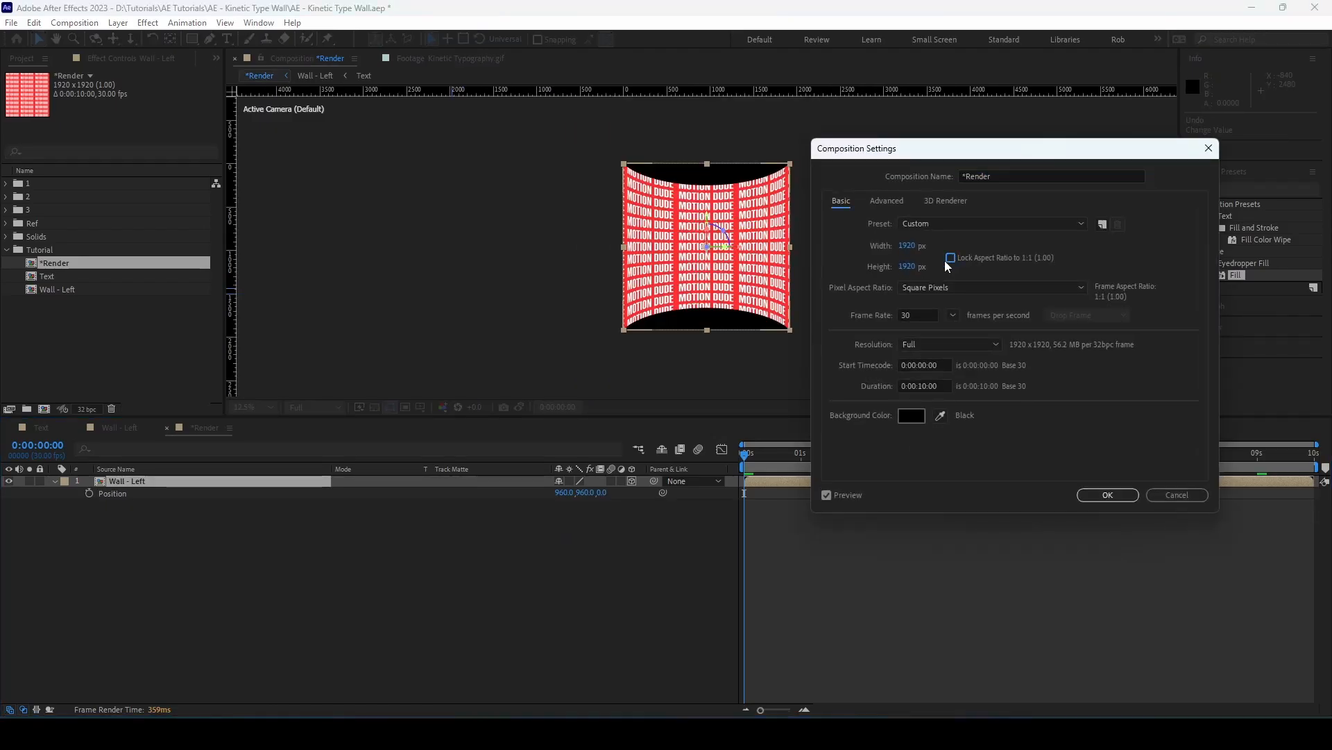
click(906, 266)
text(1080)
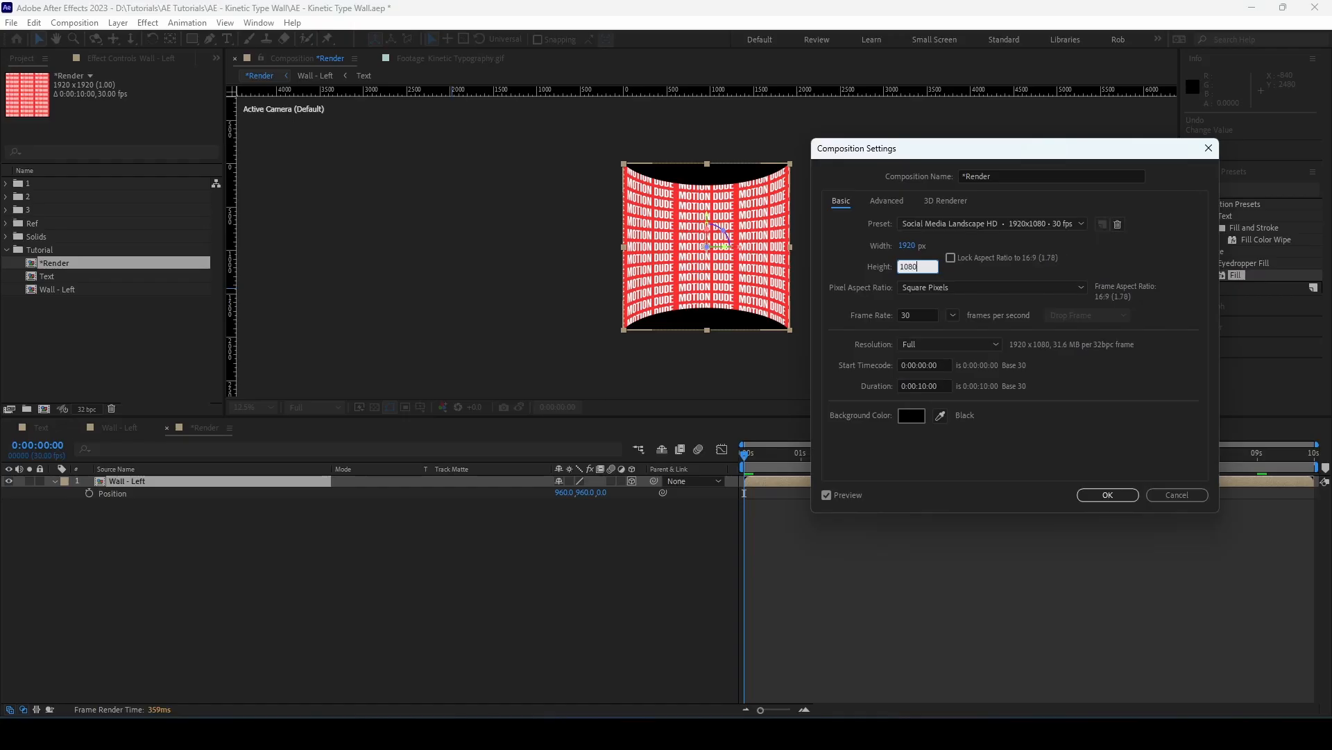
click(1108, 494)
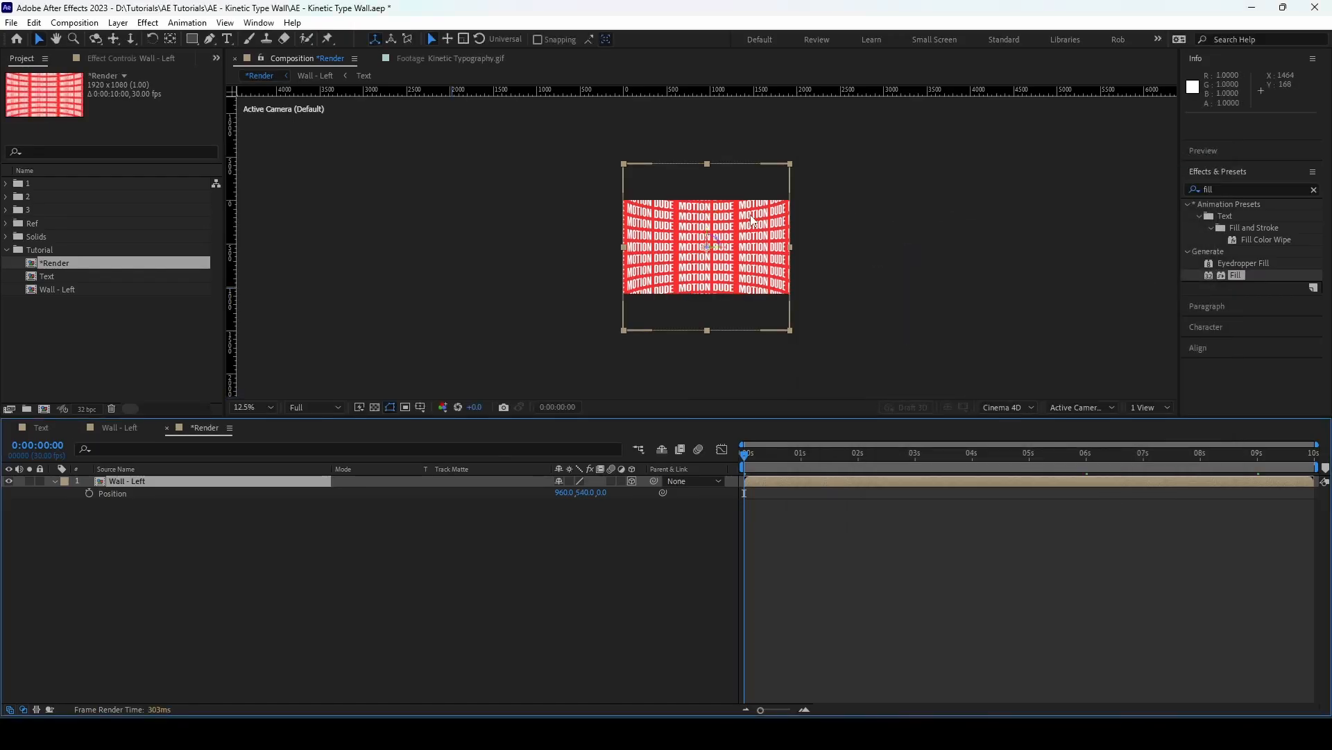
Set the Wall - Left layer's Position to 965, 570, -50
key(period)
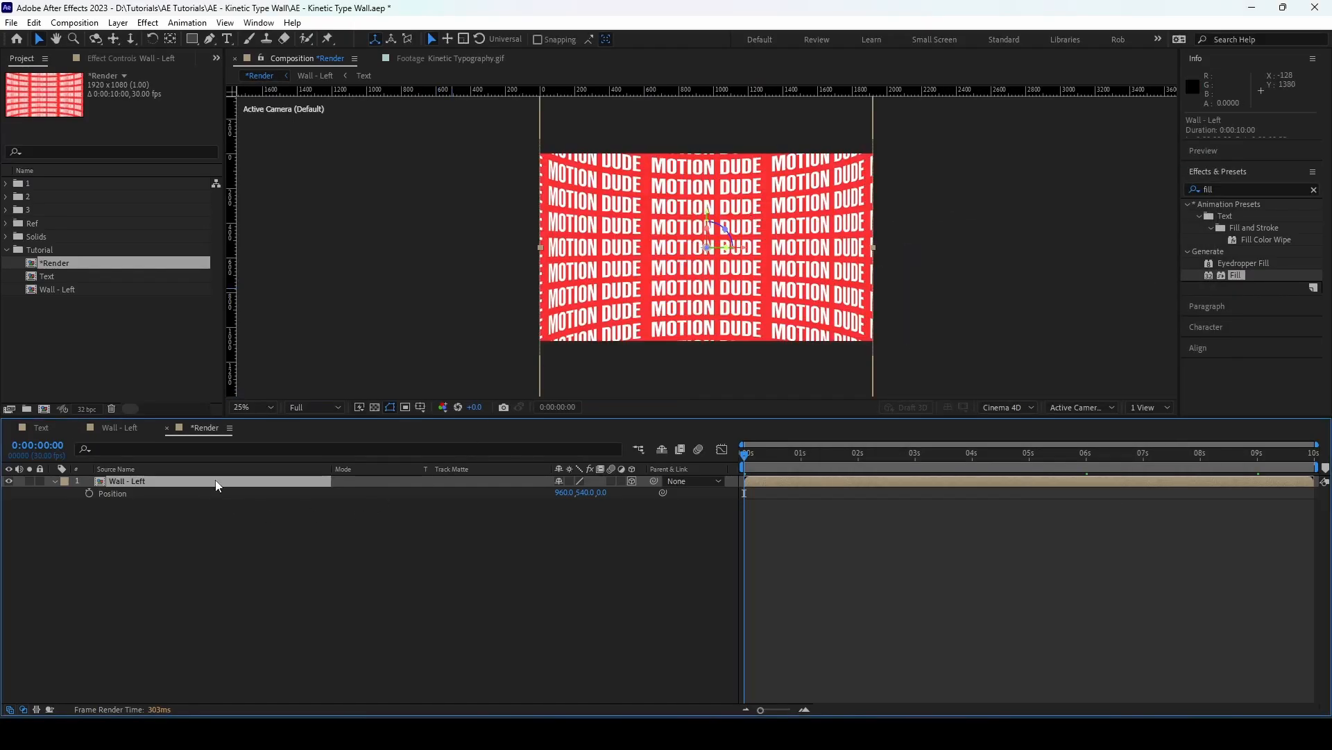
click(159, 494)
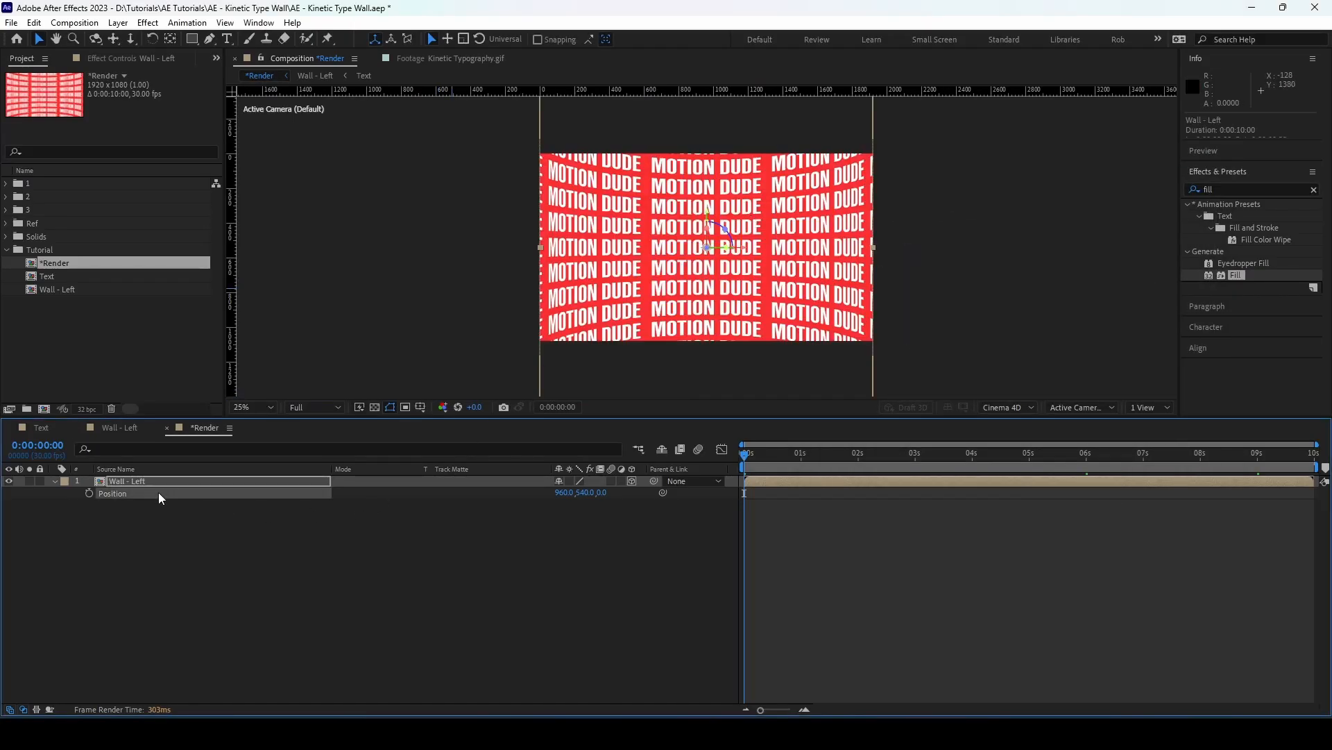
click(565, 494)
text(965)
key(Tab)
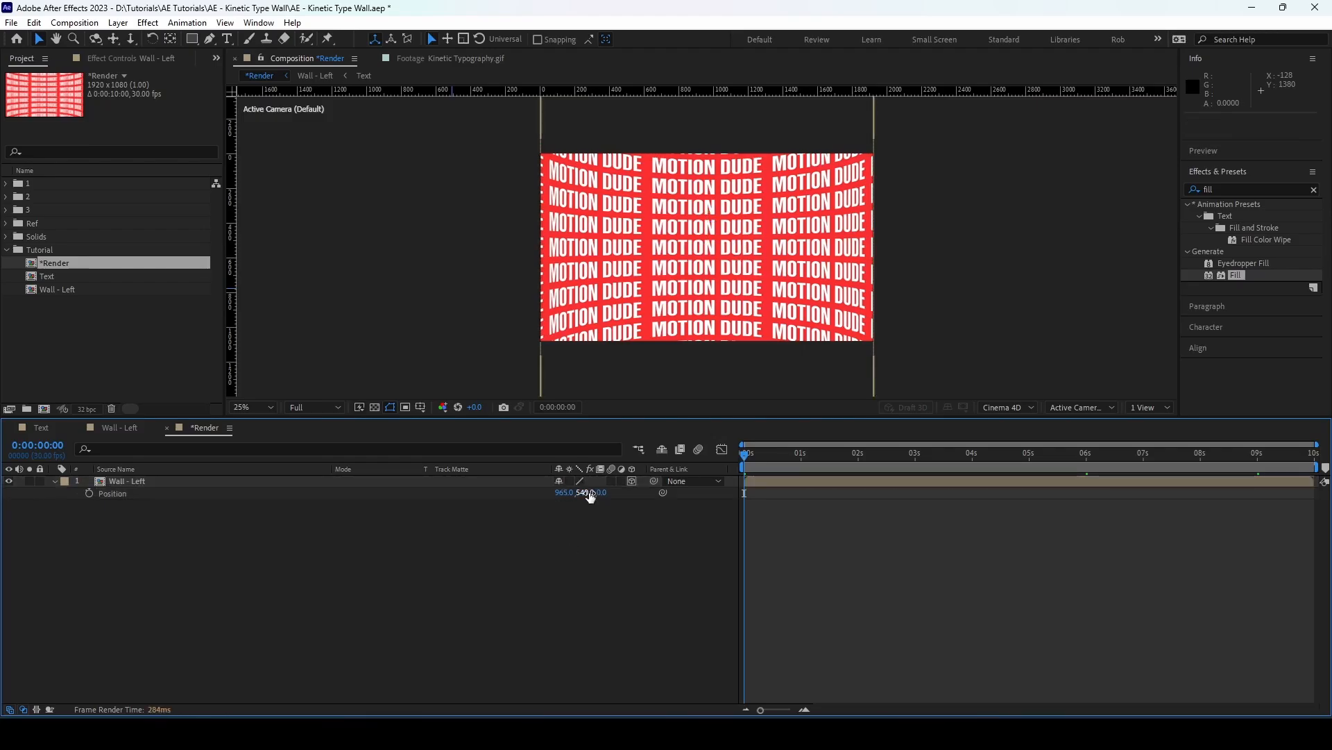
text(570)
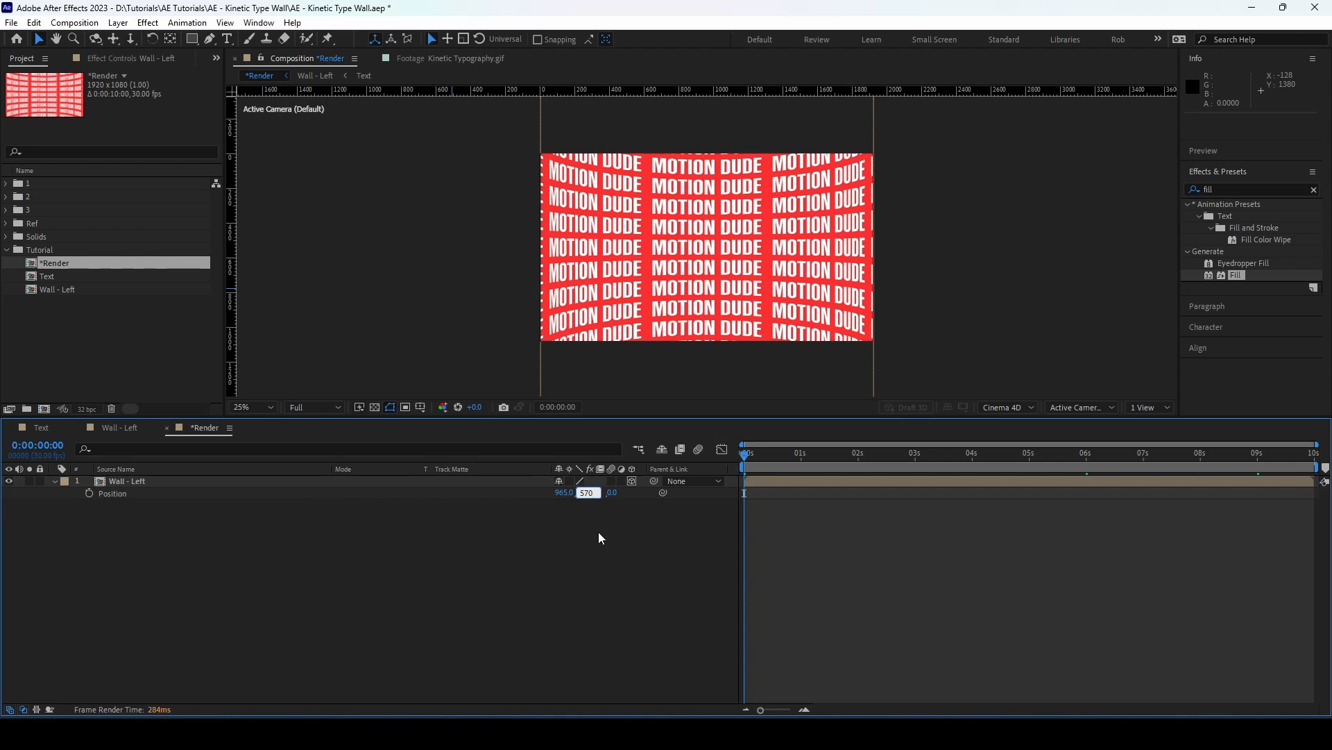
key(Tab)
text(-5)
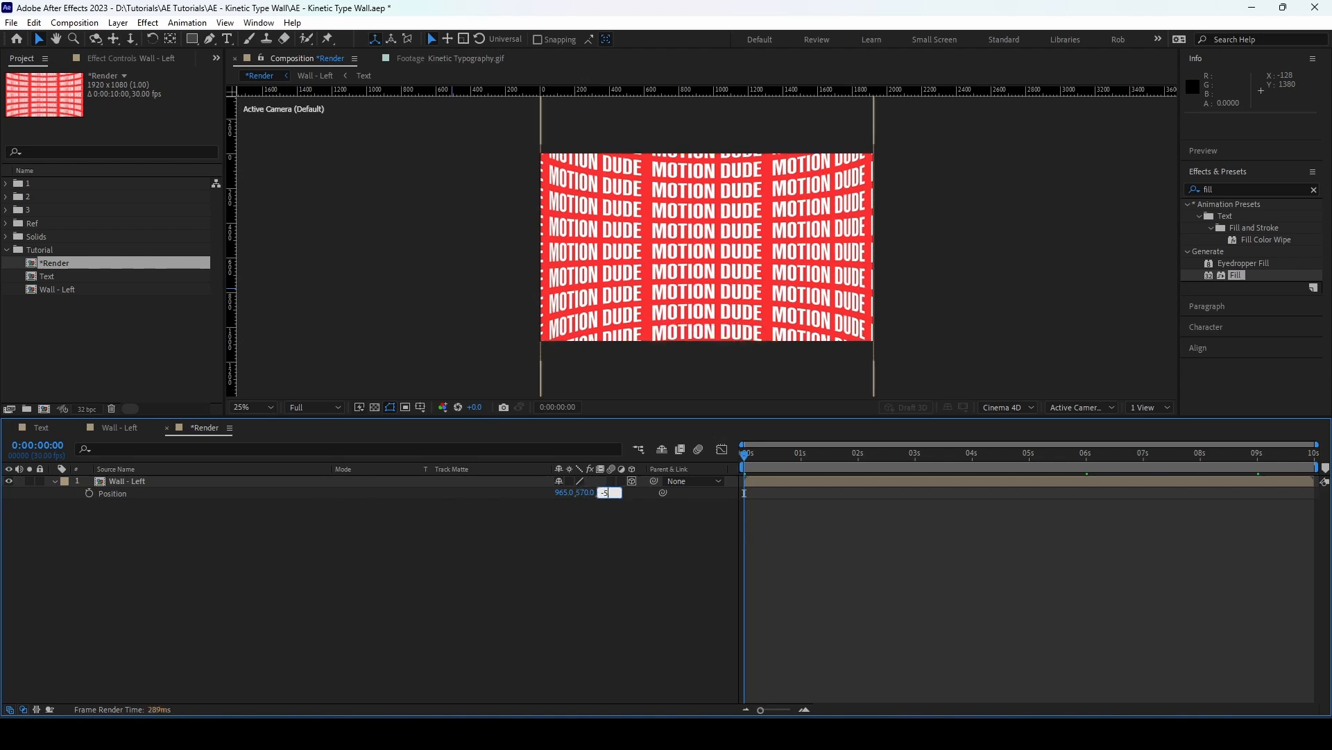
key(Return)
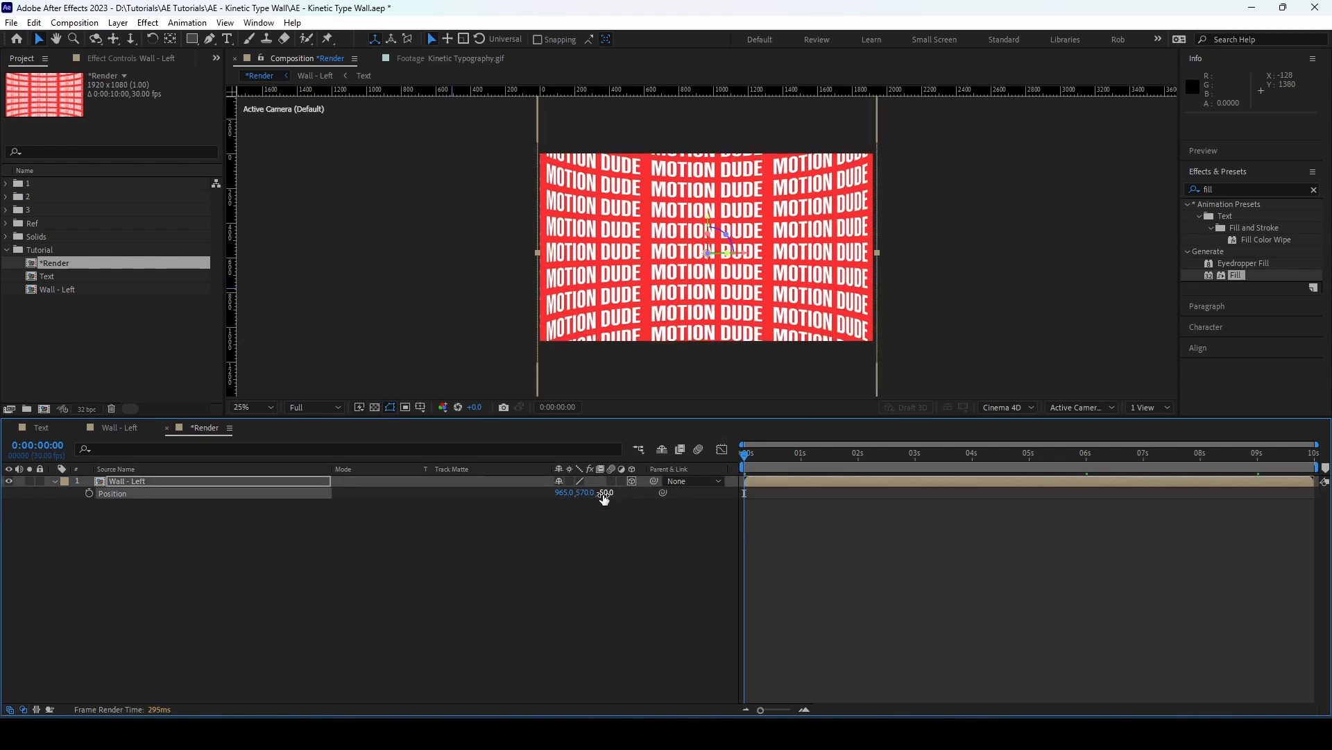
Set the Wall - Left layer's Y Rotation to -53°
click(143, 480)
key(r)
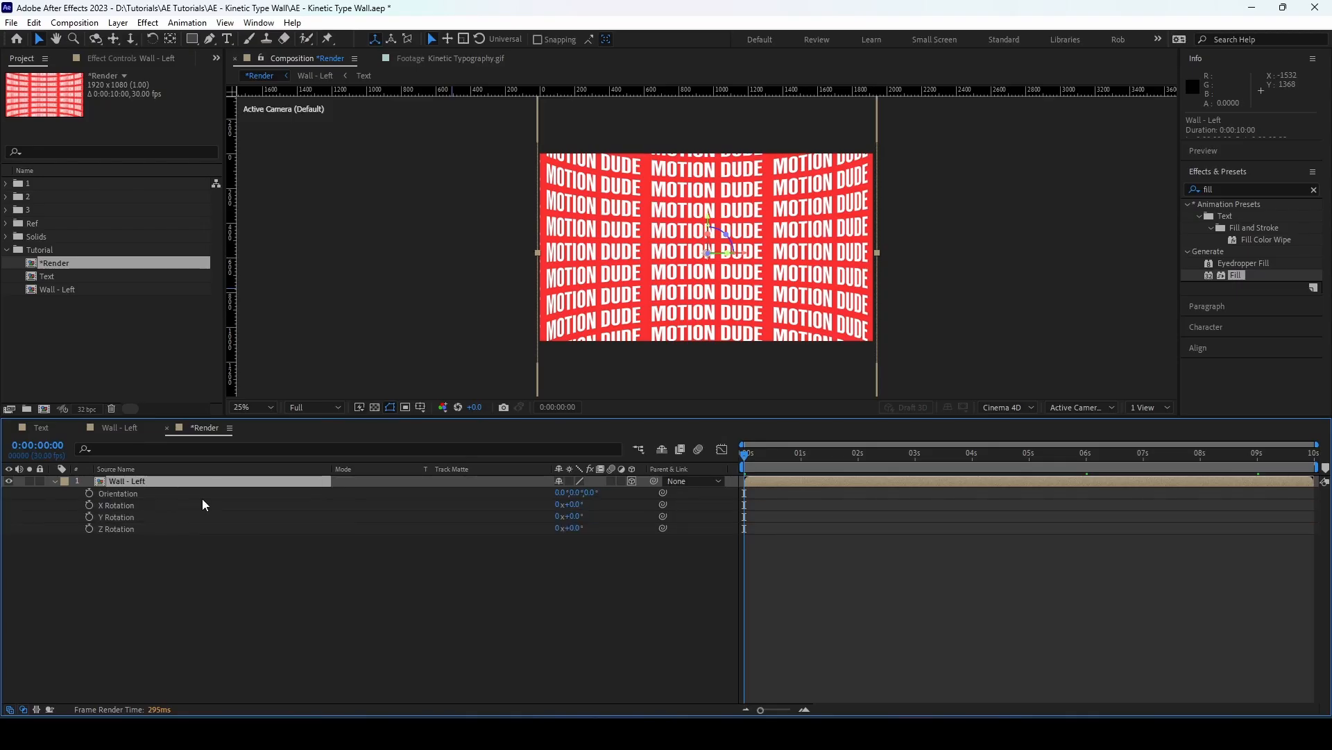
click(132, 519)
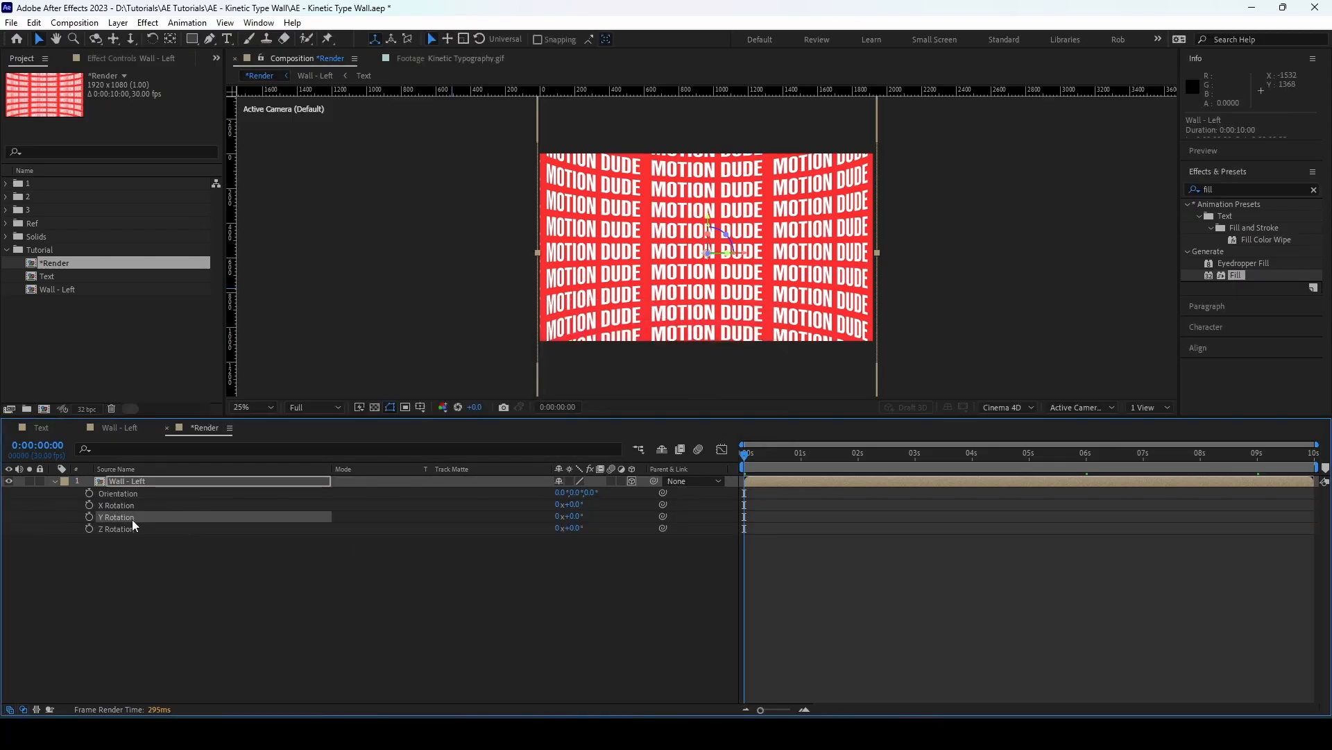
click(573, 516)
text(-53)
key(Return)
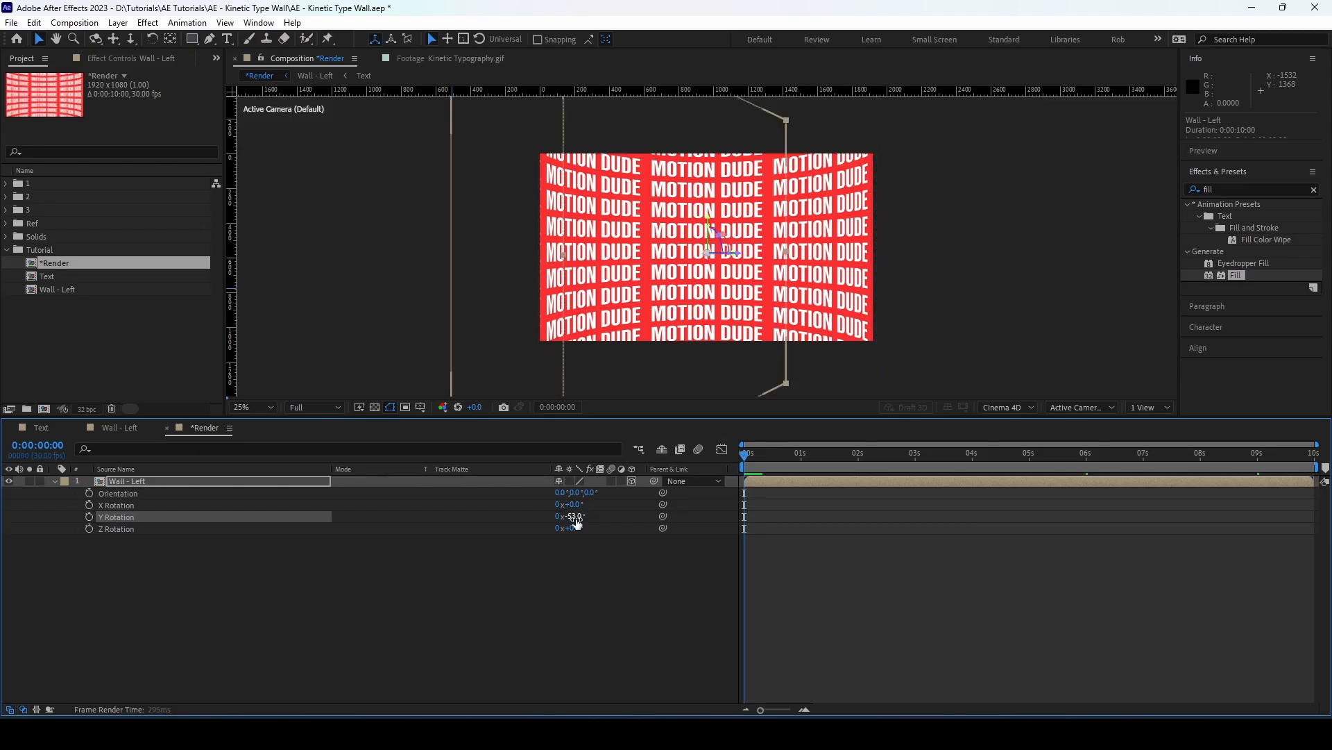
Scale the Wall - Left layer uniformly to 40% and collapse its properties
click(293, 481)
key(s)
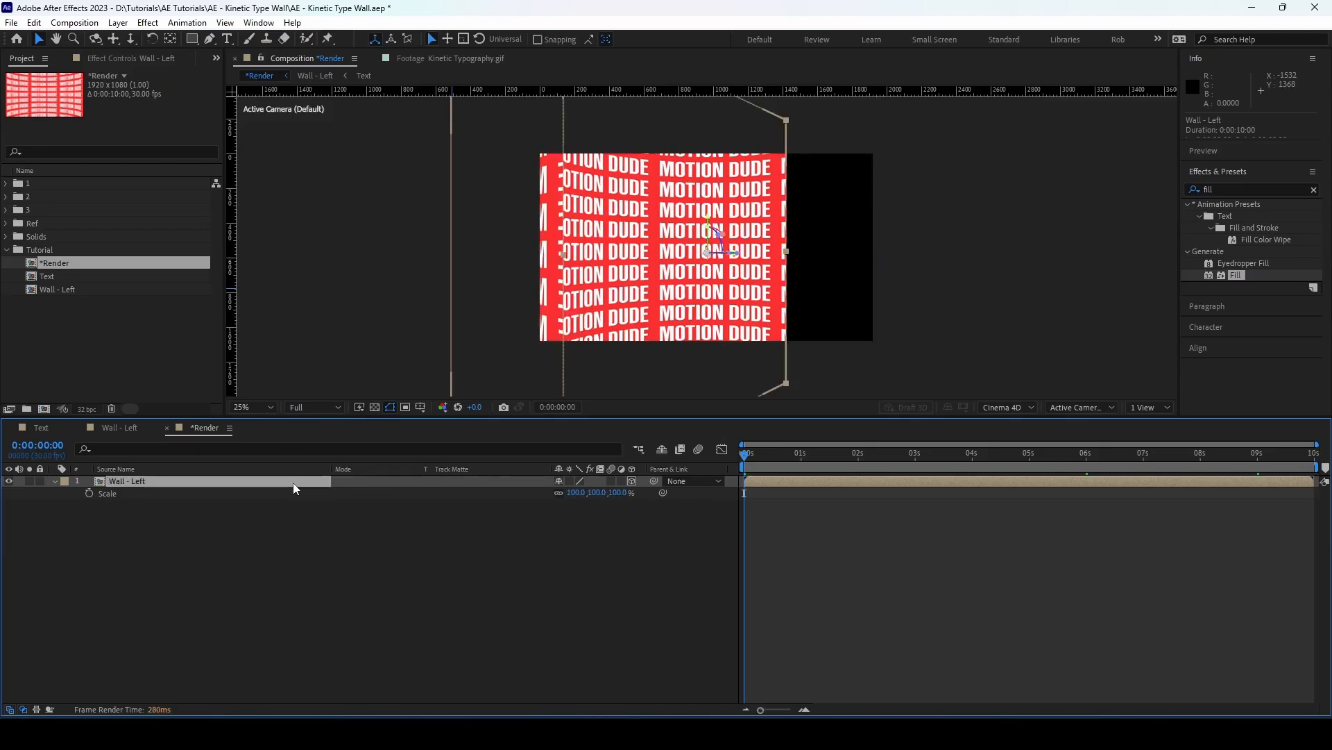
click(572, 493)
text(40)
key(Return)
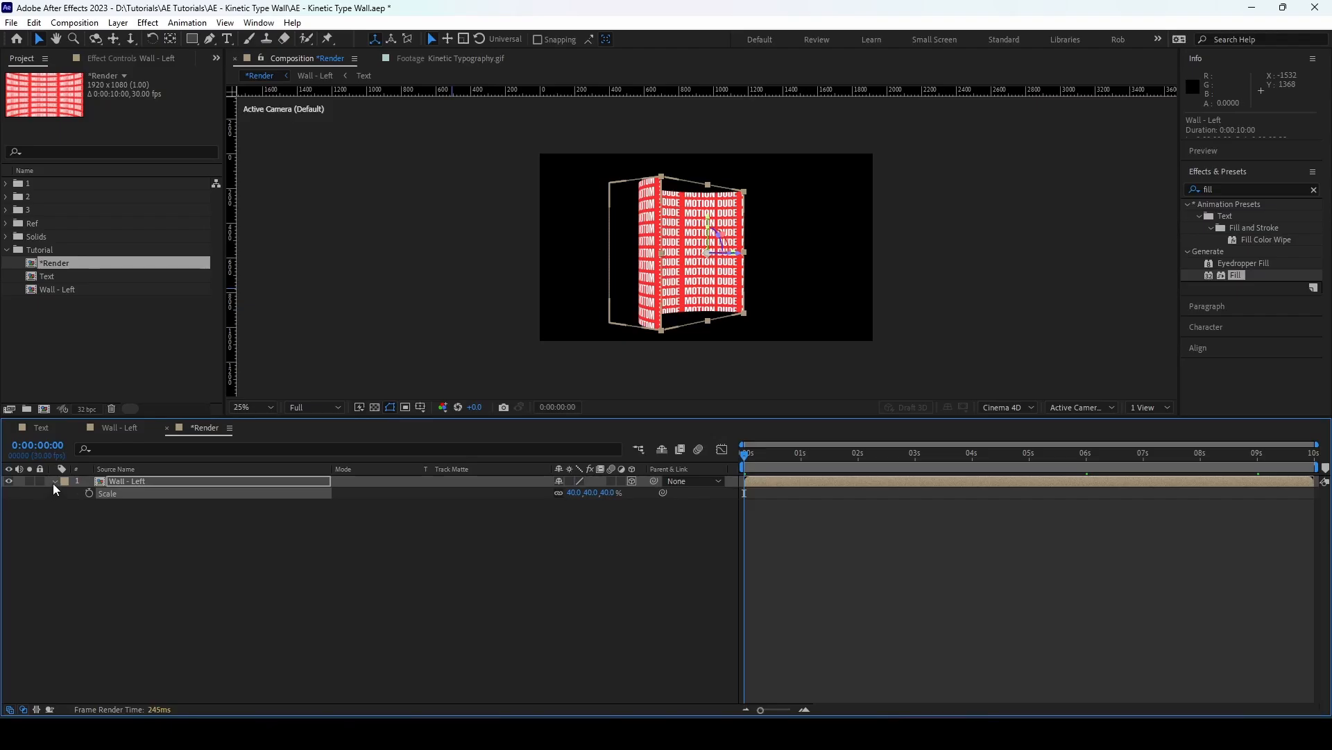
click(54, 482)
click(177, 532)
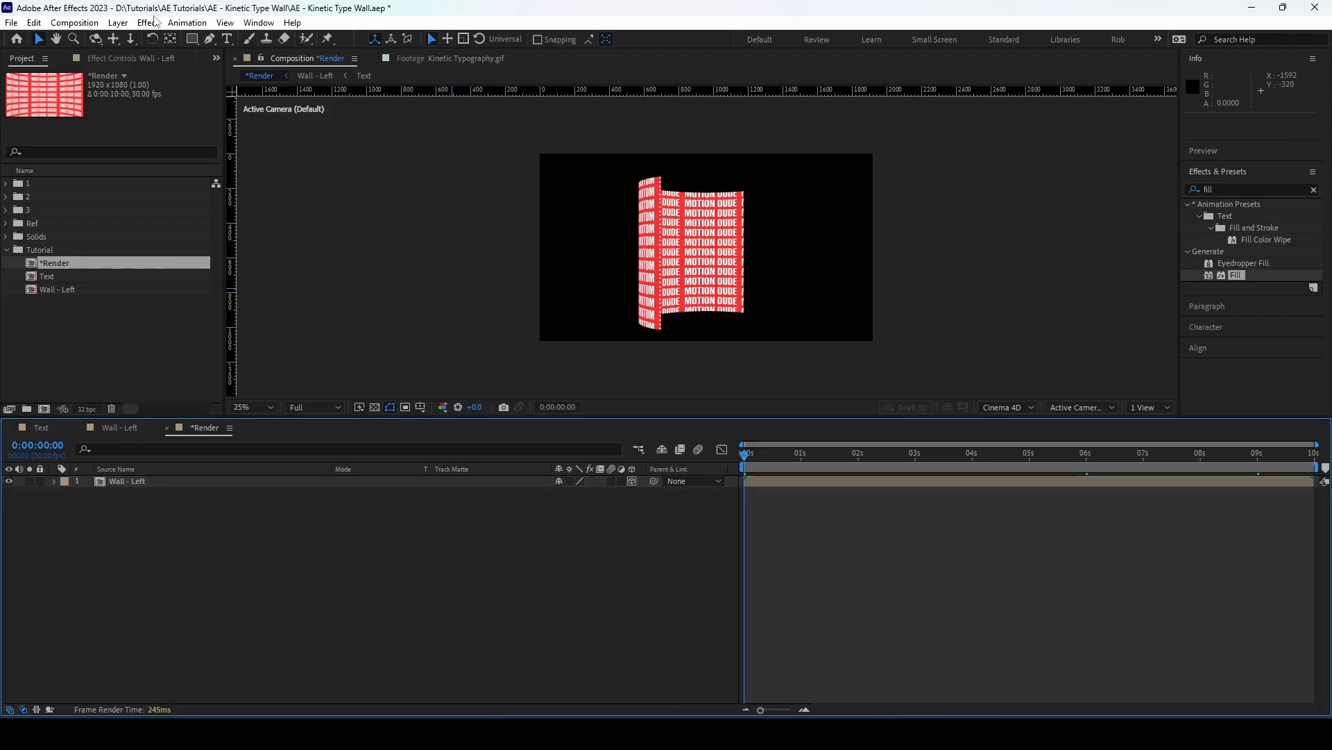
Add a null object to *Render, rename it Cam Control and make it a 3D layer
click(118, 22)
mouse_move(142, 39)
click(375, 100)
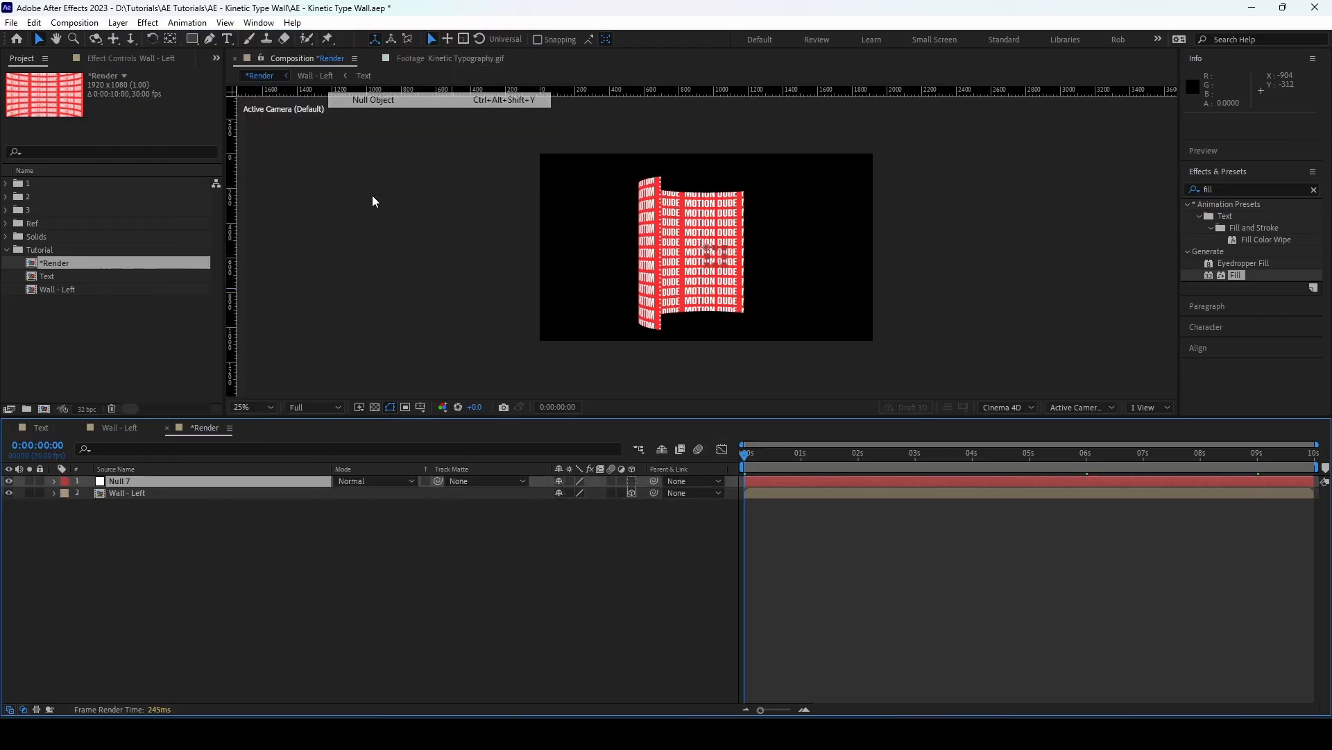
key(Return)
text(Cam Control)
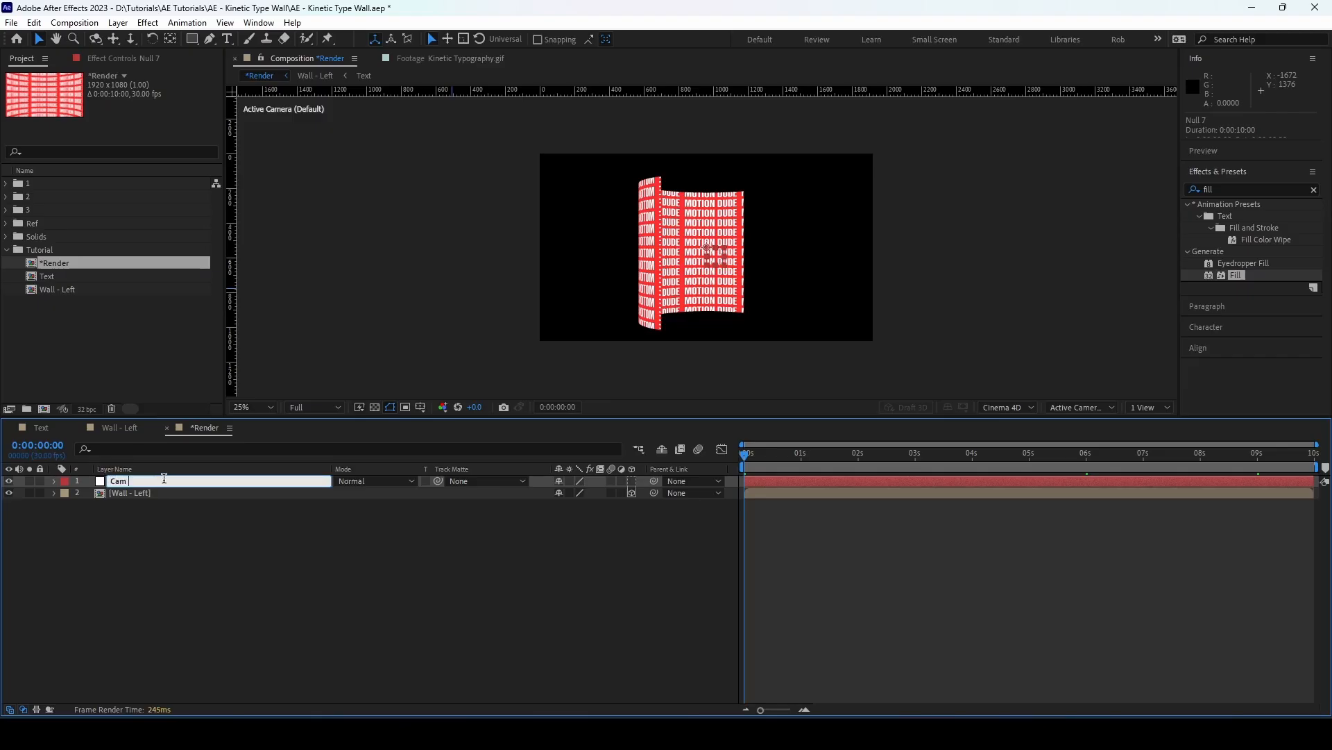
key(Return)
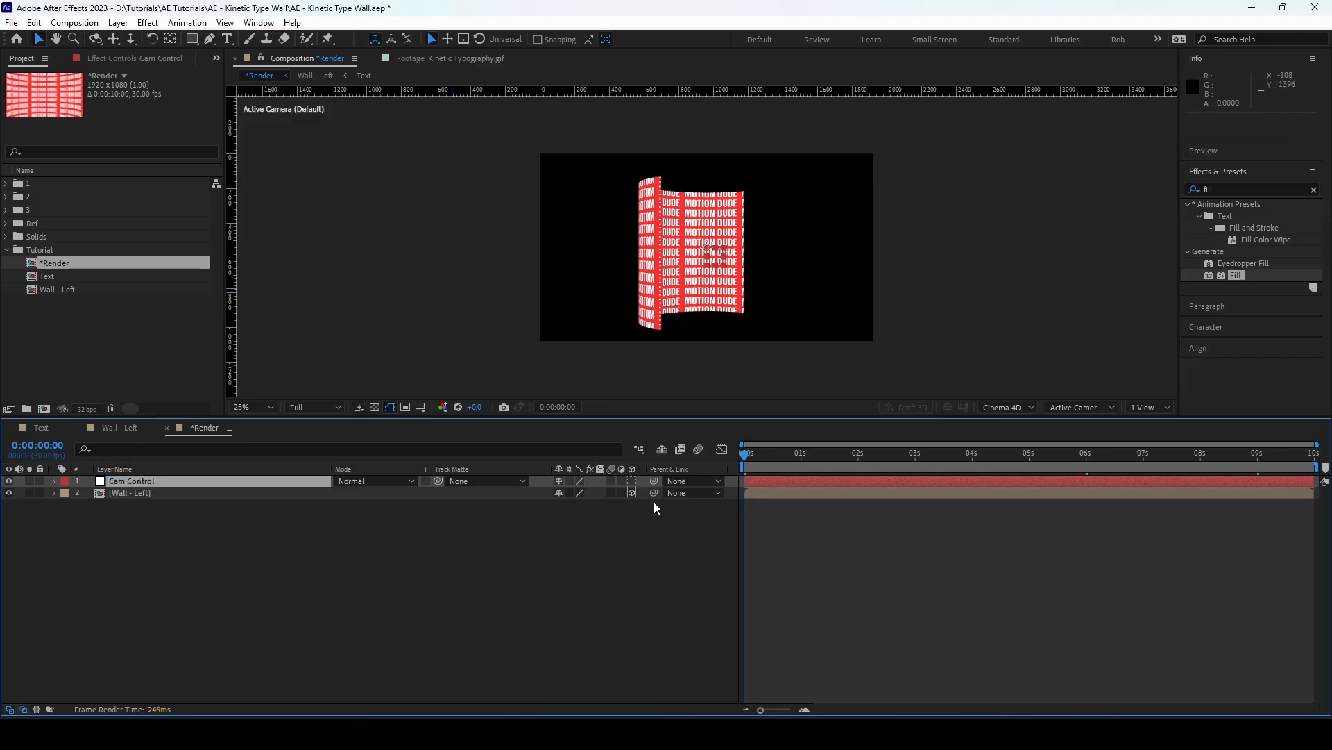
click(633, 482)
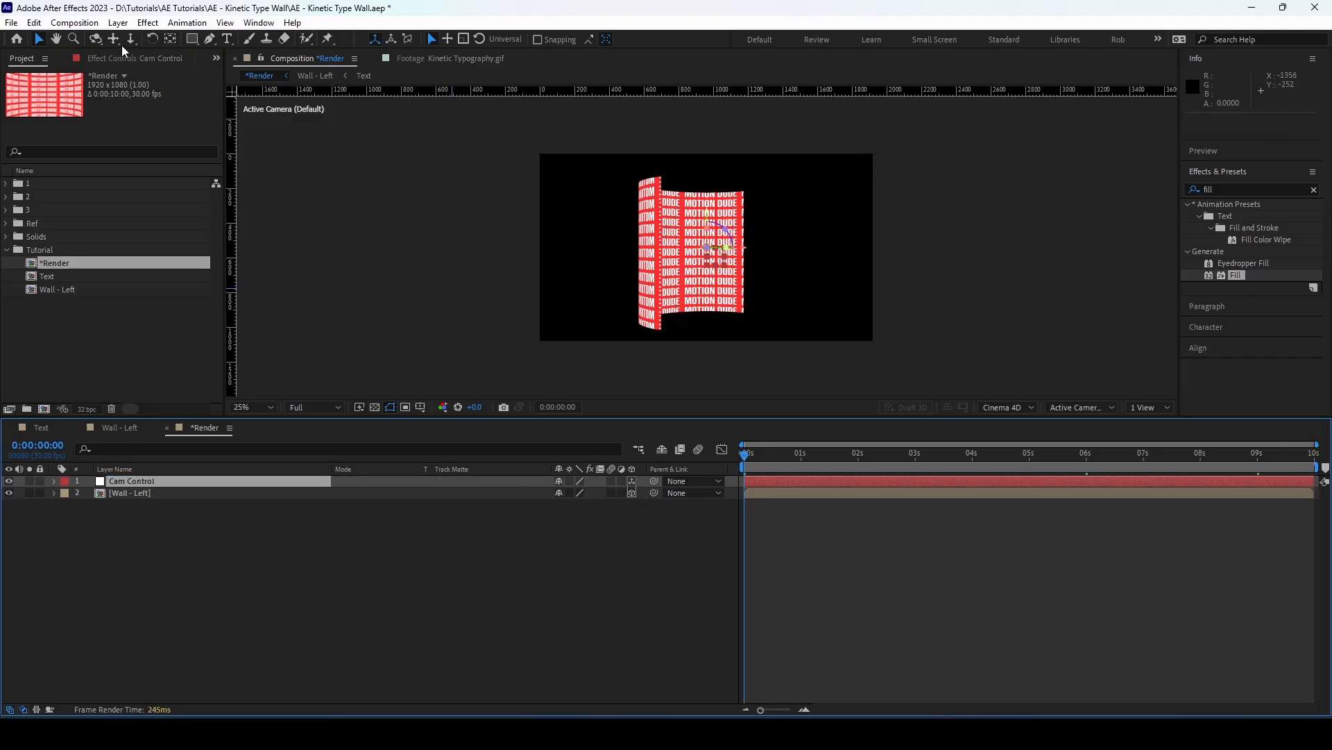
Create a one-node camera with the 20mm preset and parent it to Cam Control, placed directly below it in the layer stack
click(118, 22)
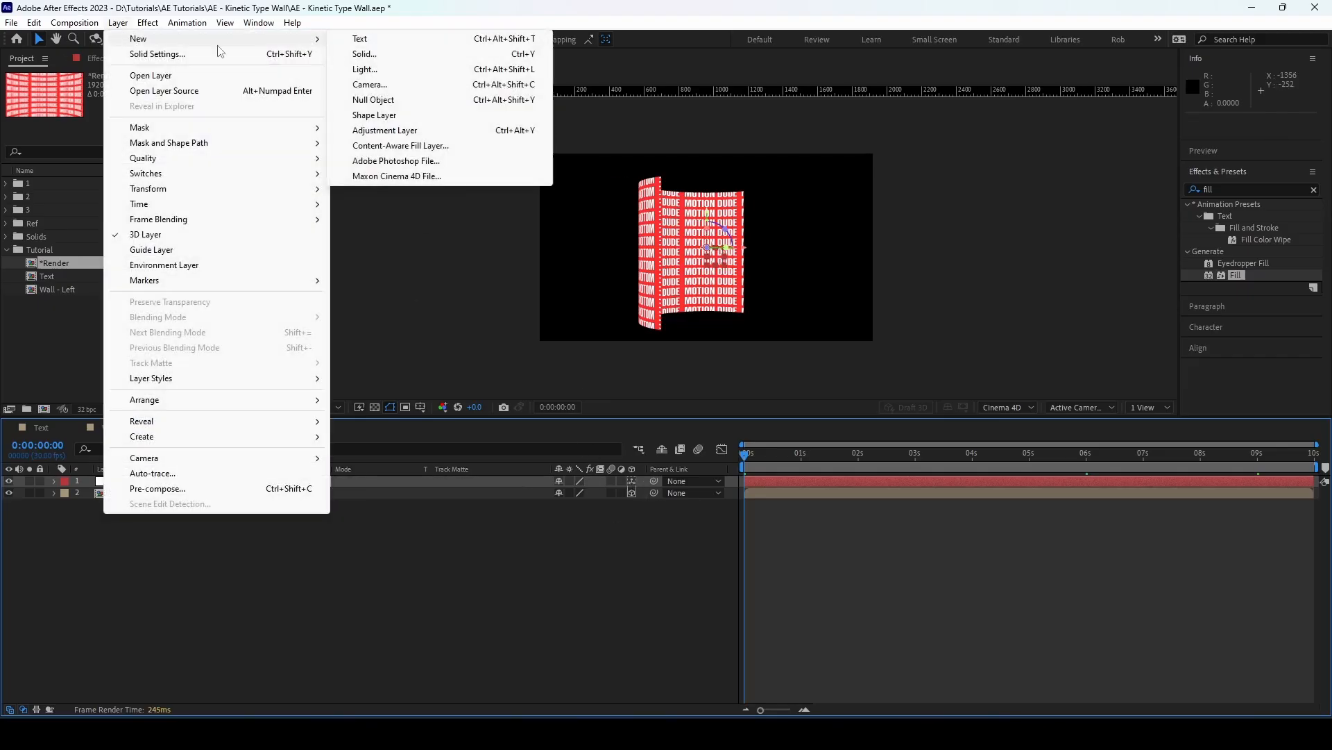
click(371, 85)
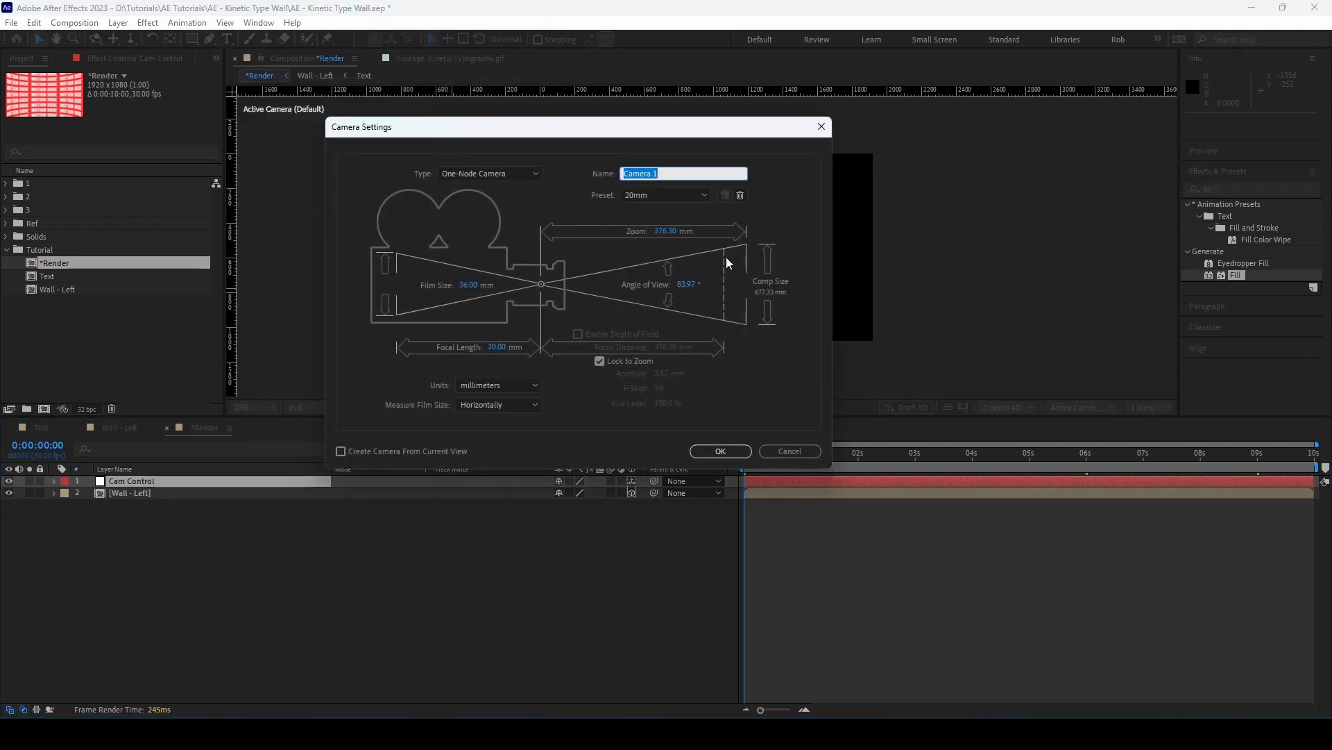
click(721, 451)
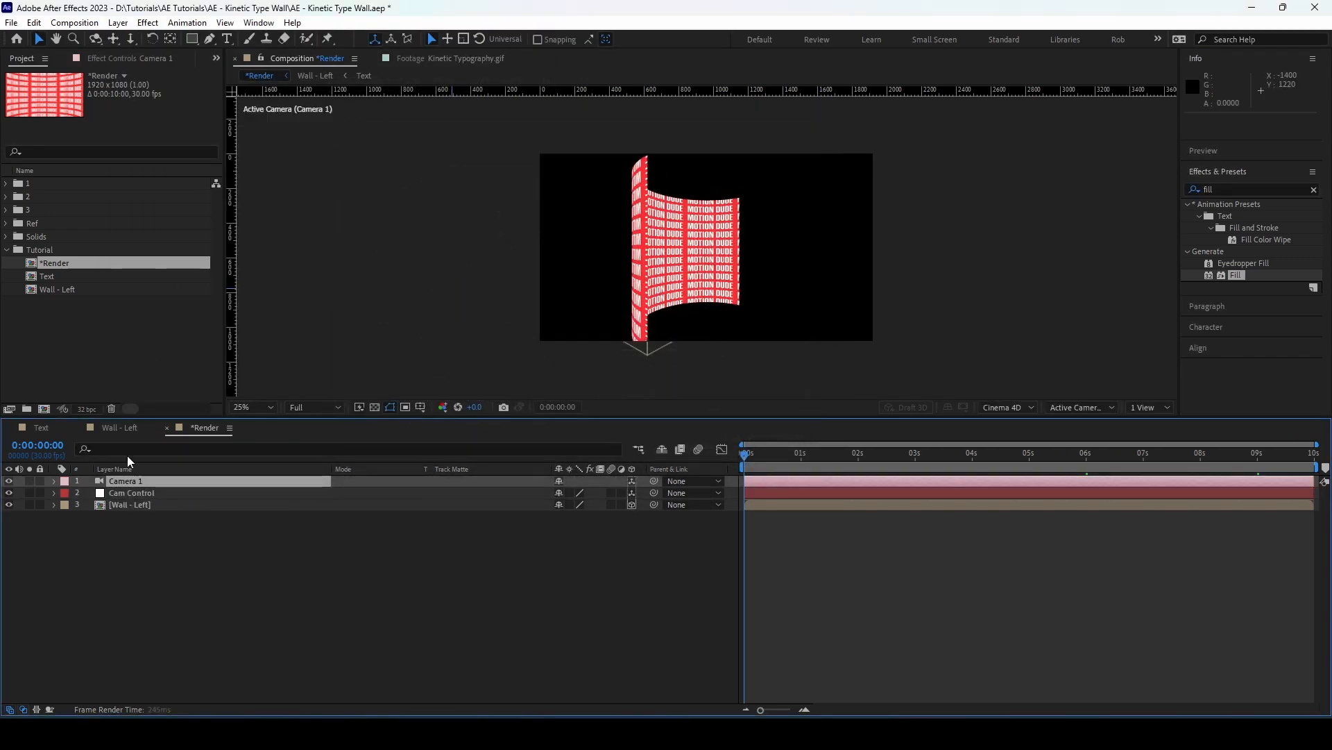
drag(128, 481, 137, 494)
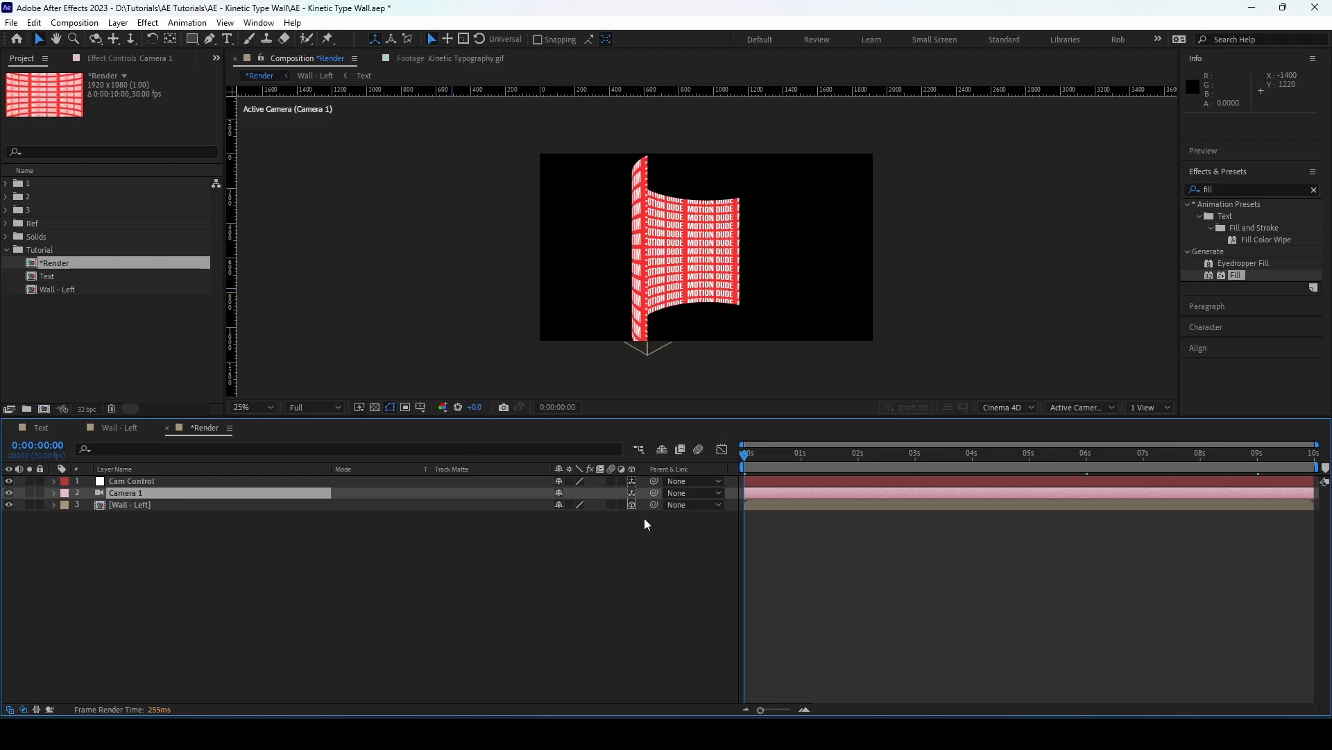
drag(655, 494, 149, 482)
Set the Cam Control null's Position to 690, 500, 160
click(149, 482)
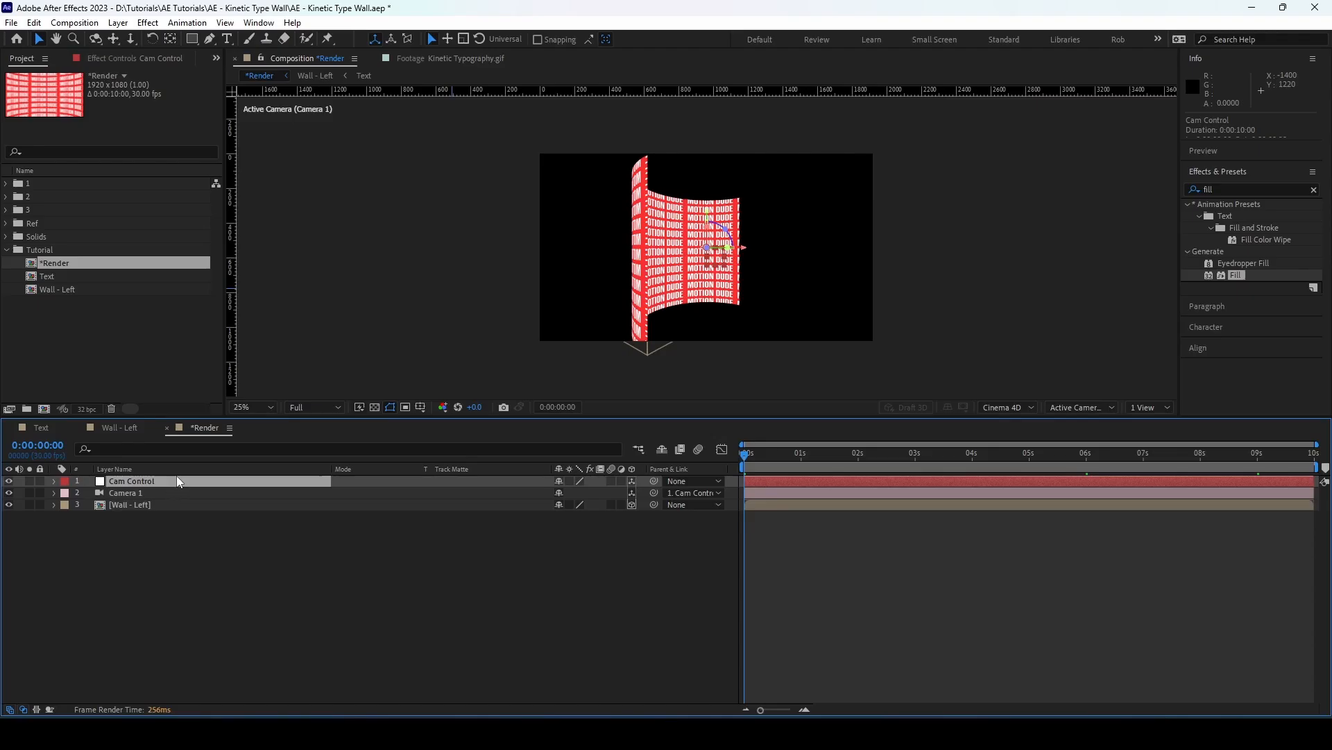
key(p)
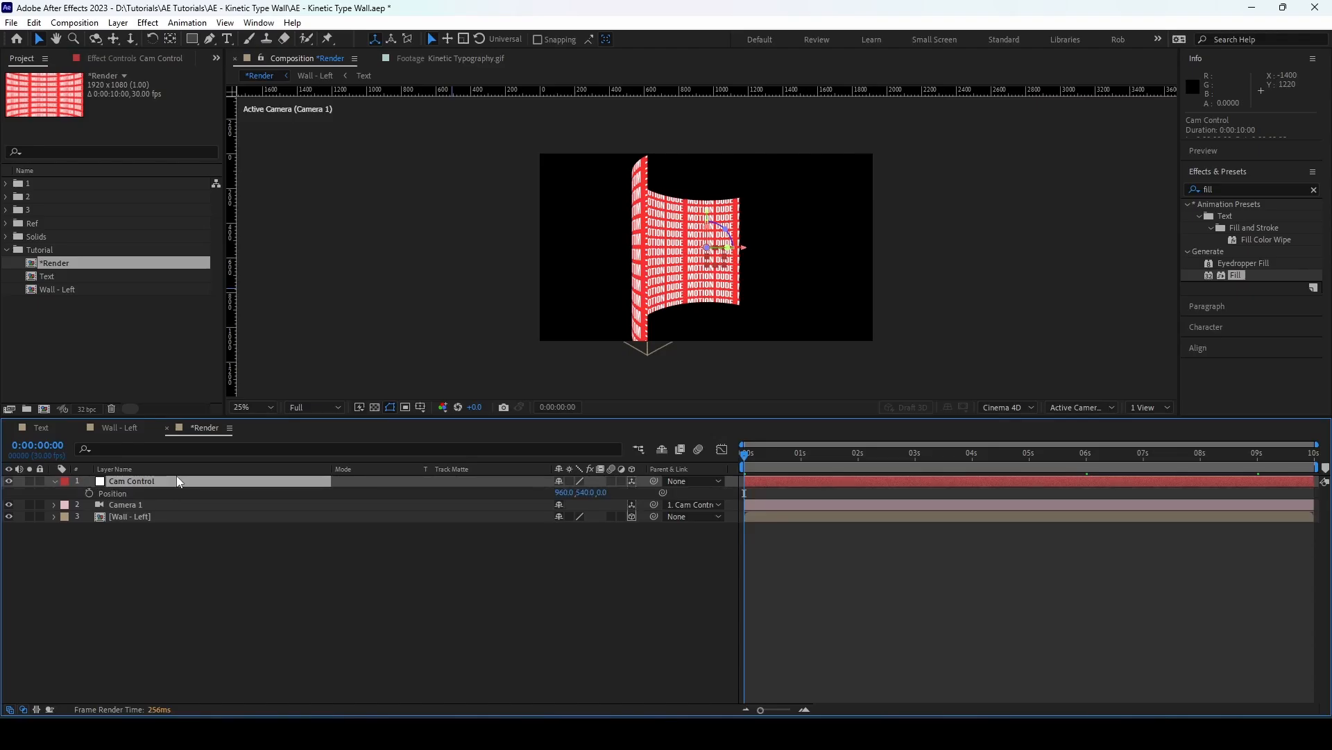
click(562, 494)
text(690)
key(Return)
click(586, 493)
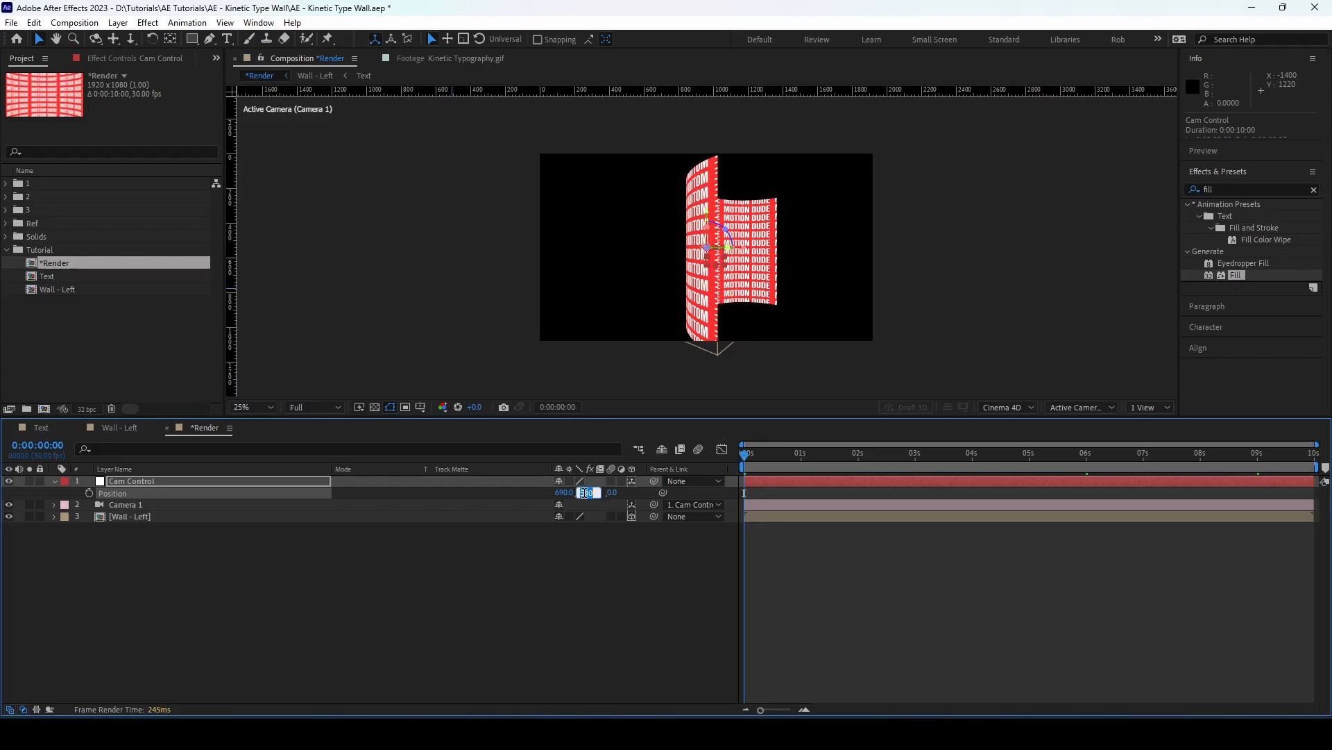
text(500)
key(Return)
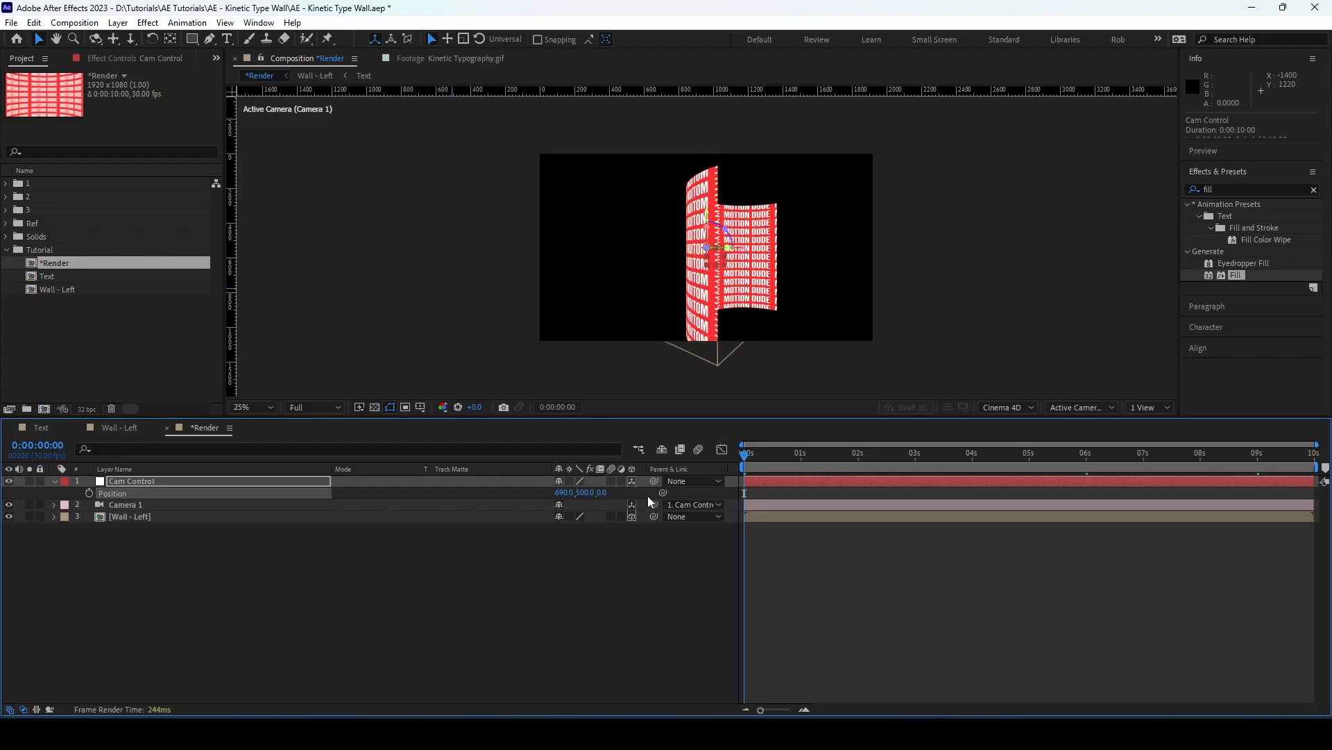
click(599, 493)
text(160)
key(Return)
Set Camera 1's Z Position to -300 and collapse the camera and Cam Control properties
click(256, 506)
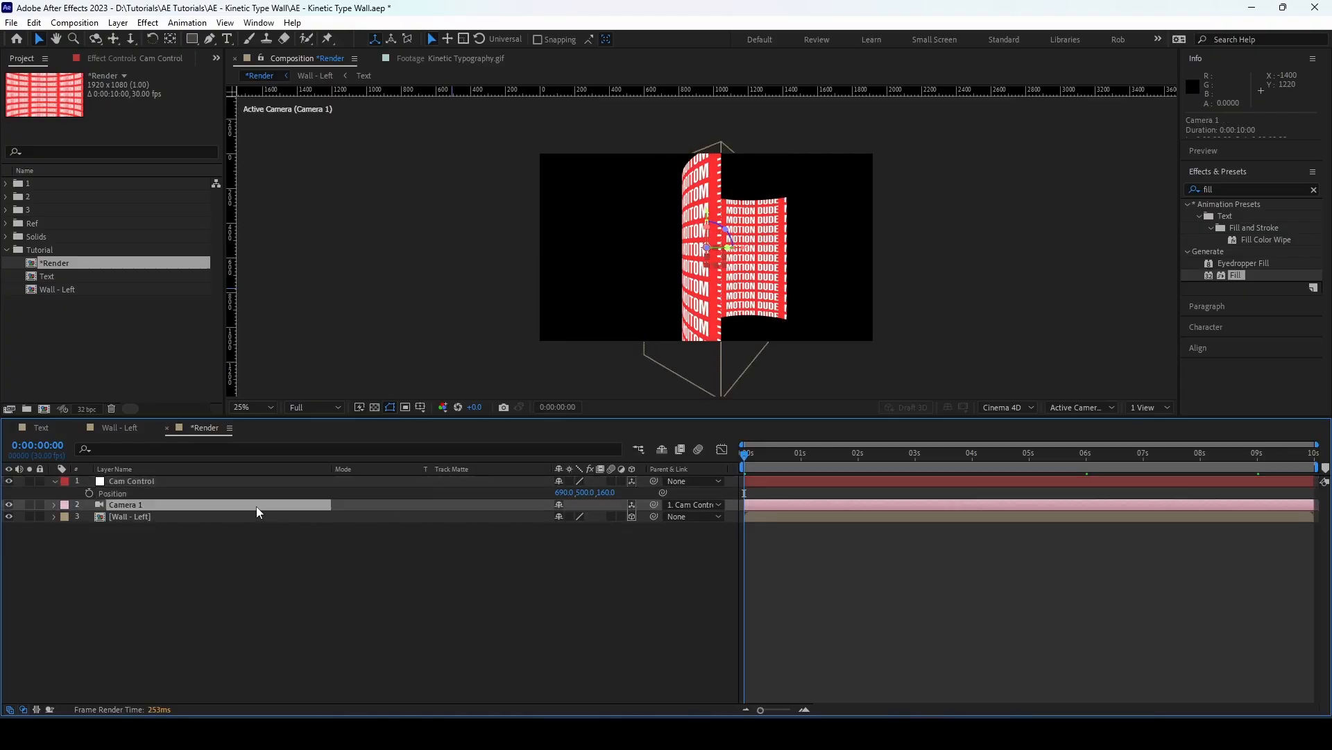
key(p)
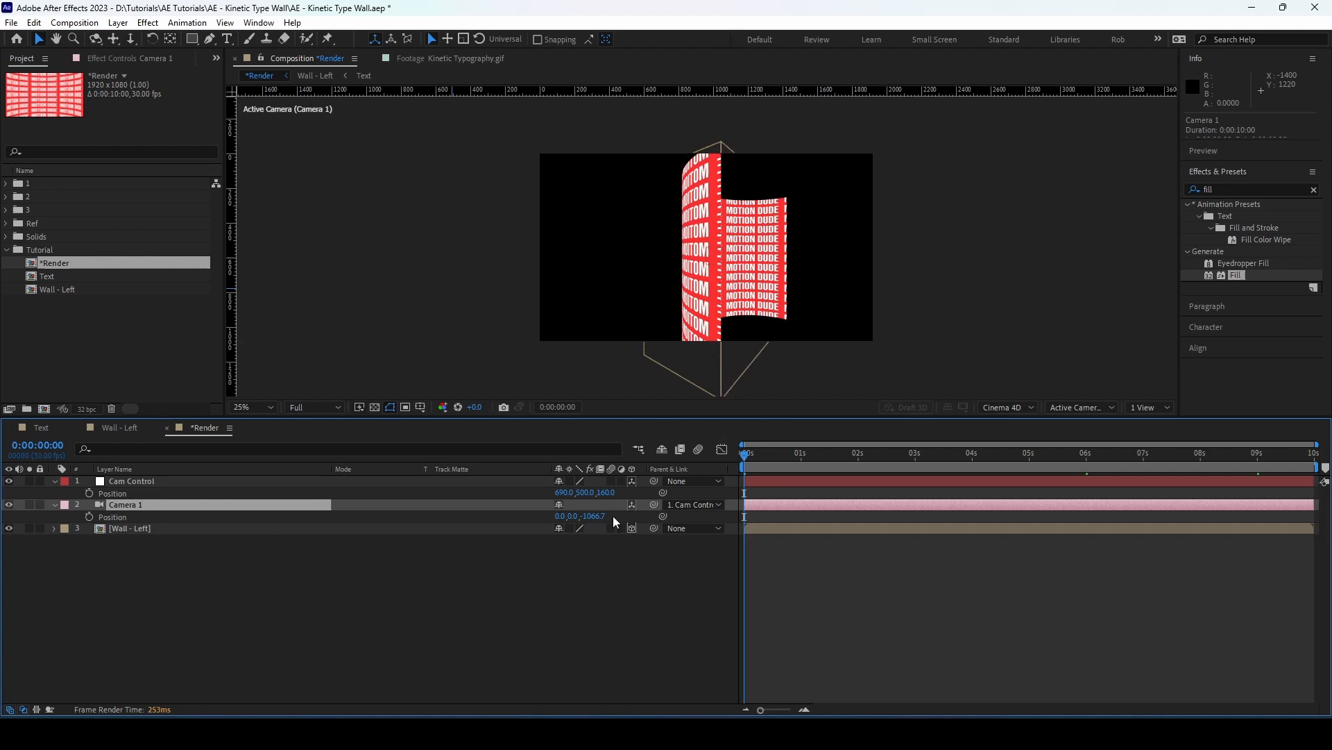
click(593, 516)
text(-3)
text(000)
key(Return)
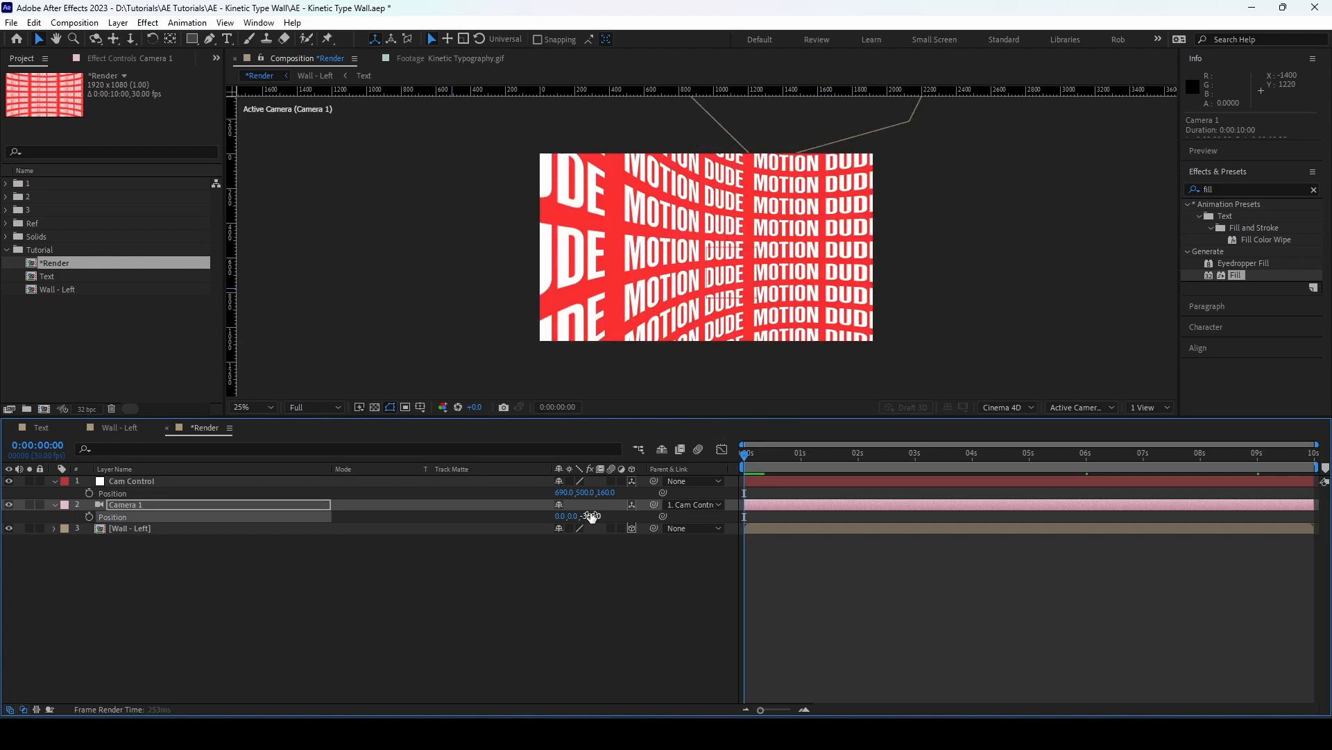
click(55, 504)
click(54, 481)
Duplicate the Wall - Left layer in *Render and set the lower copy's X Position to 1135 and Z Position to 40
click(144, 506)
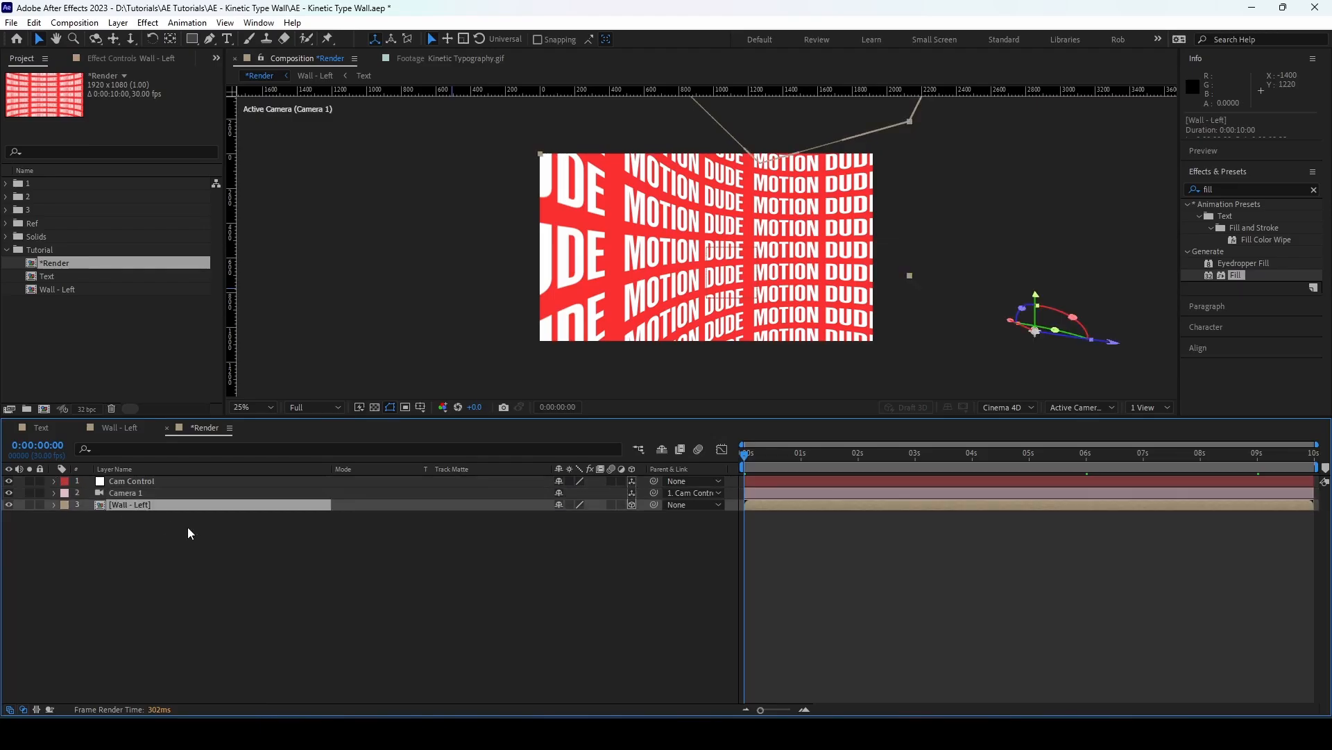
key(ctrl+d)
click(139, 515)
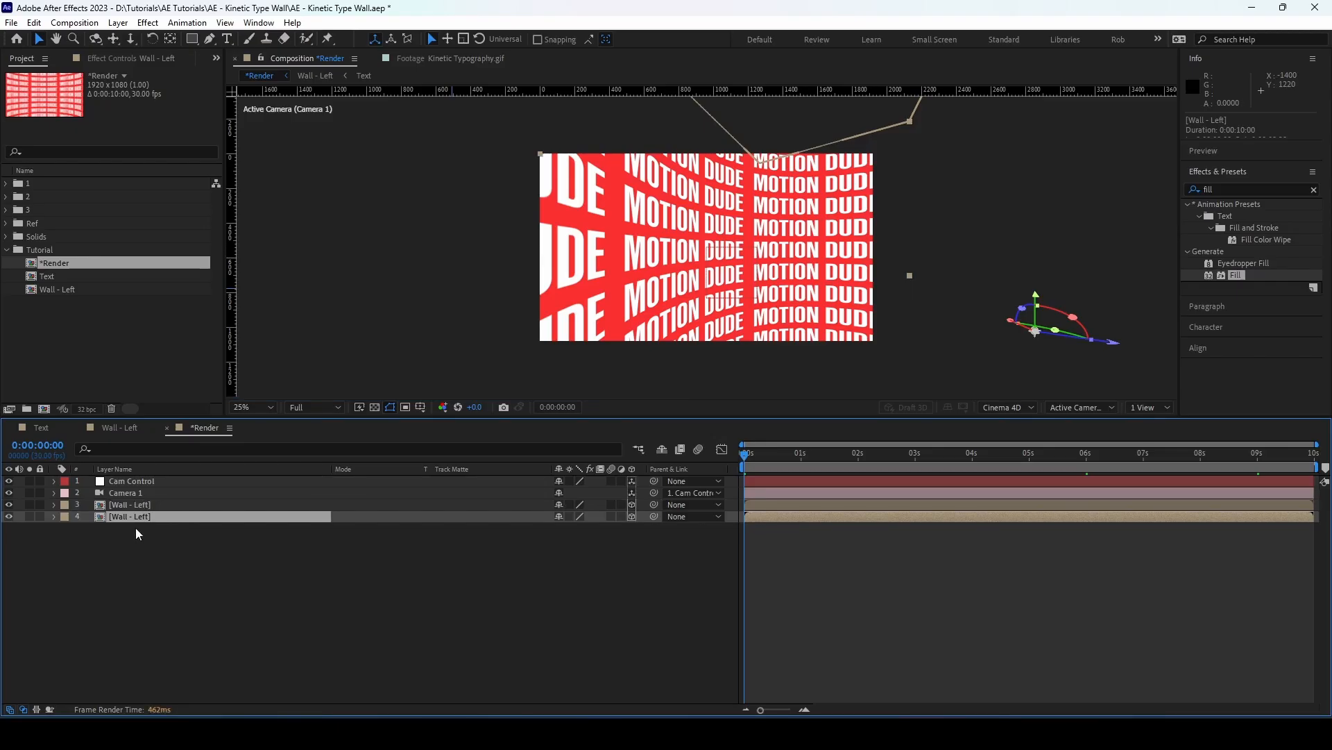
key(p)
click(562, 529)
text(1135)
click(578, 619)
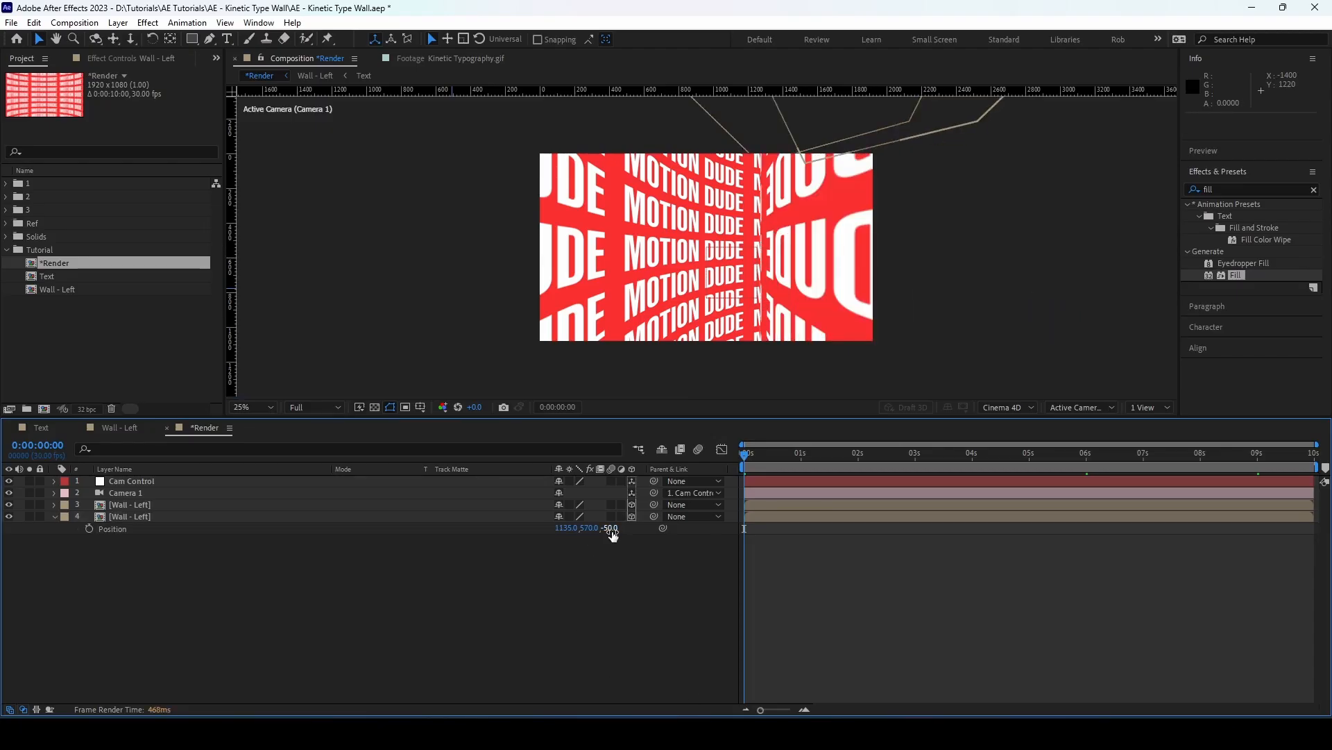
click(611, 529)
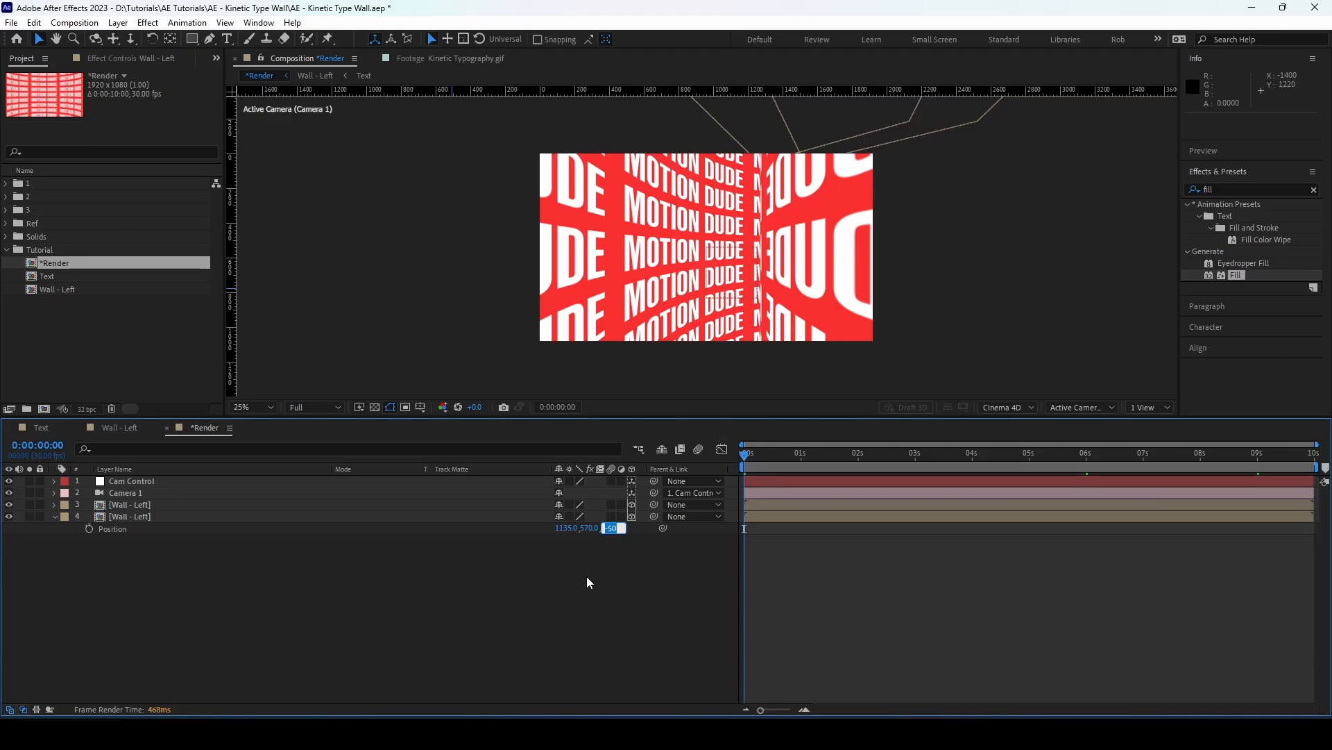
text(40)
key(Return)
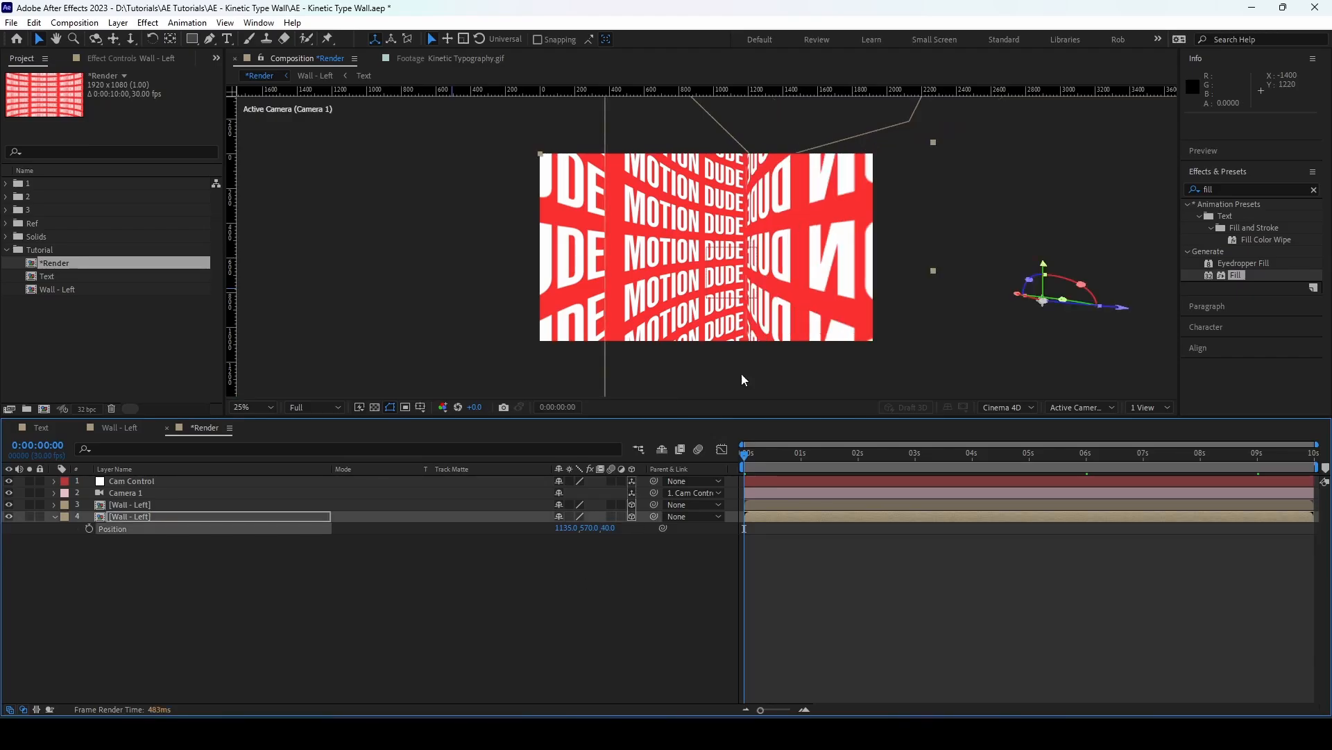
Mirror the lower Wall - Left layer by setting its X Scale to -40%, and preview the animation
click(210, 519)
key(s)
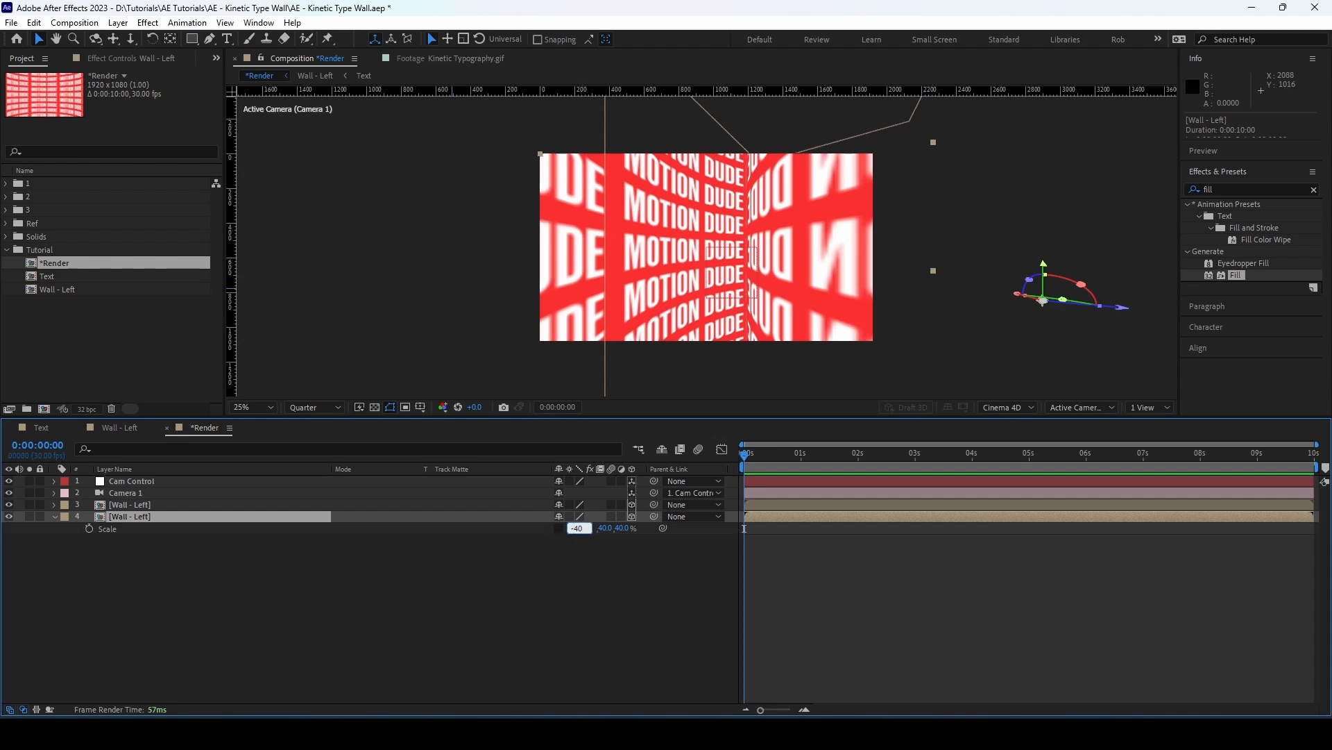
key(Return)
click(580, 631)
key(space)
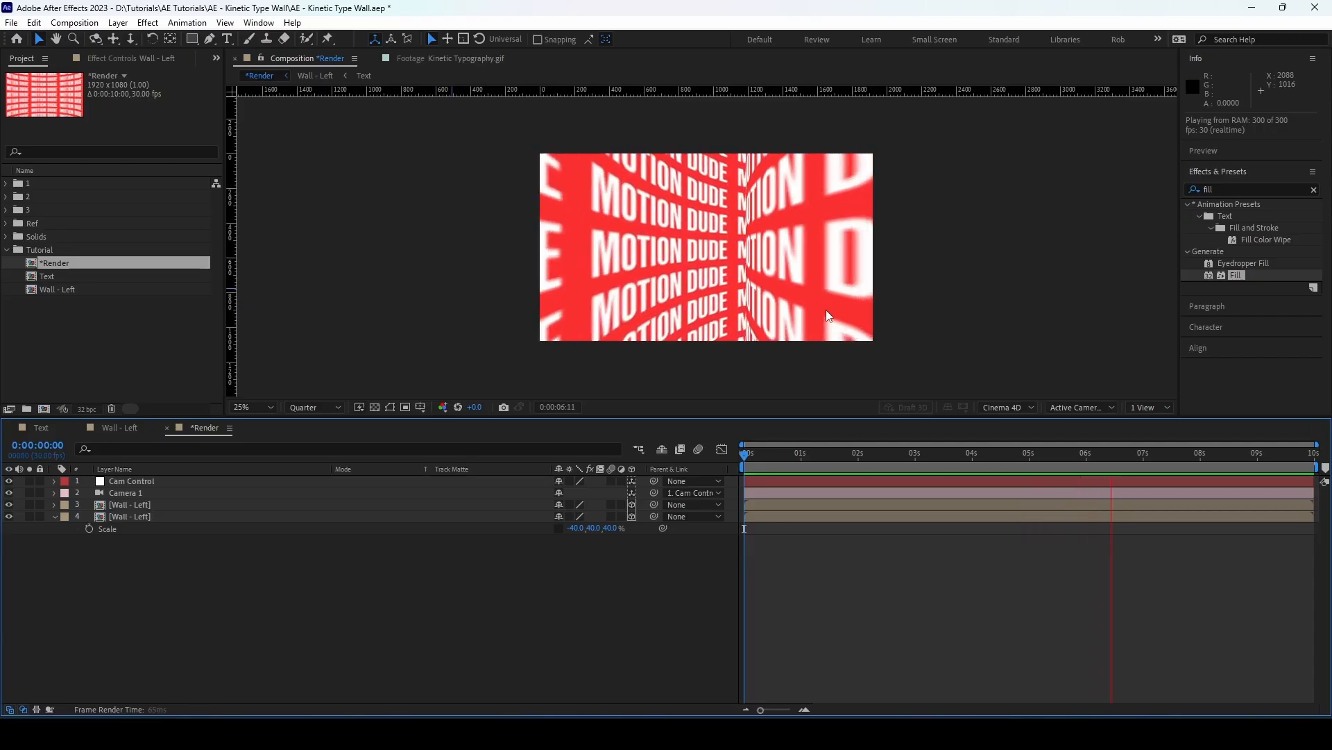
key(space)
drag(1002, 452, 690, 464)
Duplicate the Wall - Left composition in the project and rename the copy Wall - Right
click(76, 290)
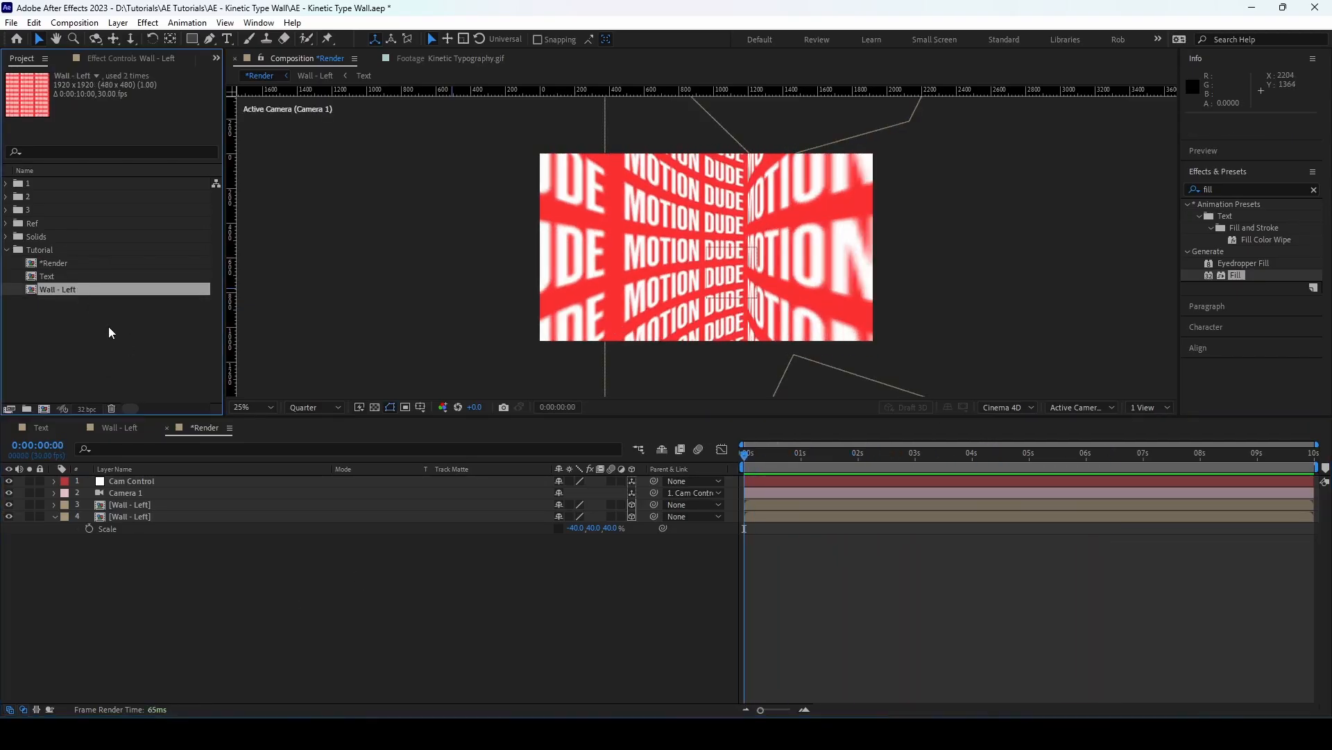
key(ctrl+d)
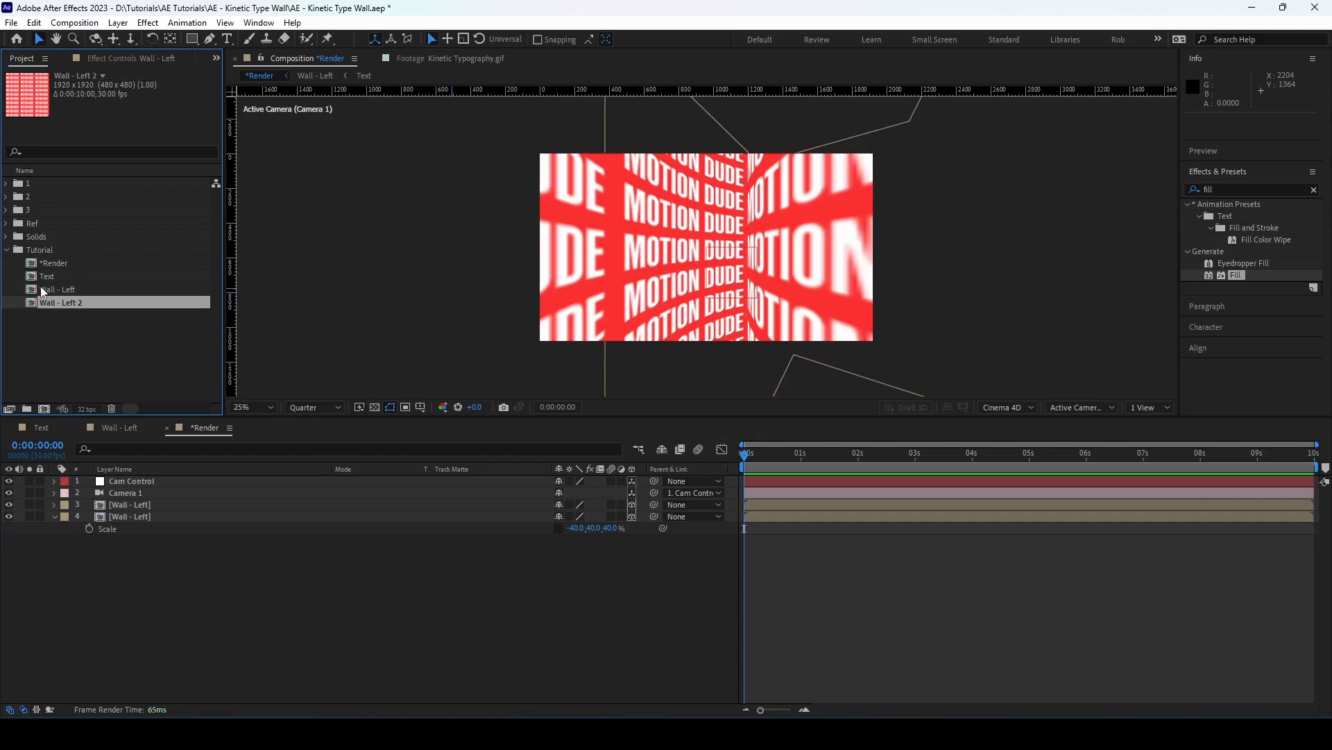
key(Return)
key(Right)
key(BackSpace)
key(BackSpace)
key(BackSpace)
key(BackSpace)
key(BackSpace)
key(BackSpace)
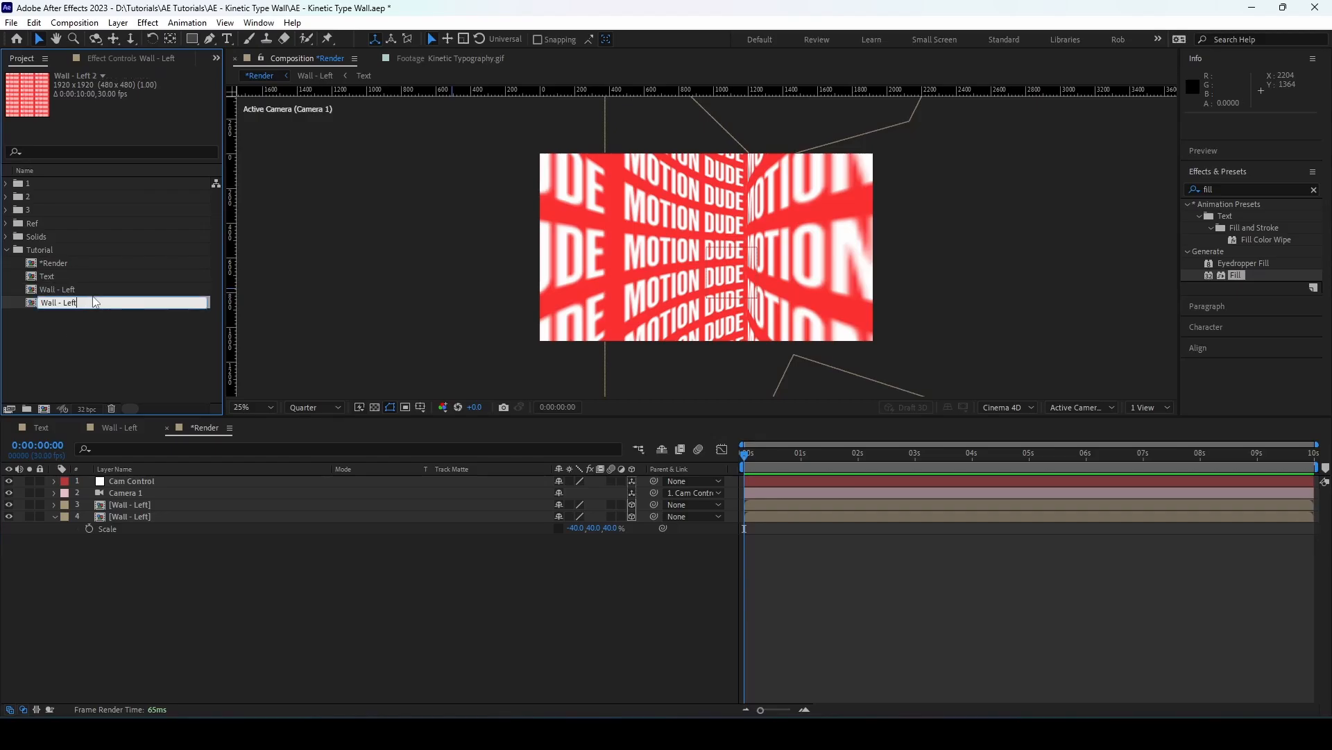
text(Right)
key(Return)
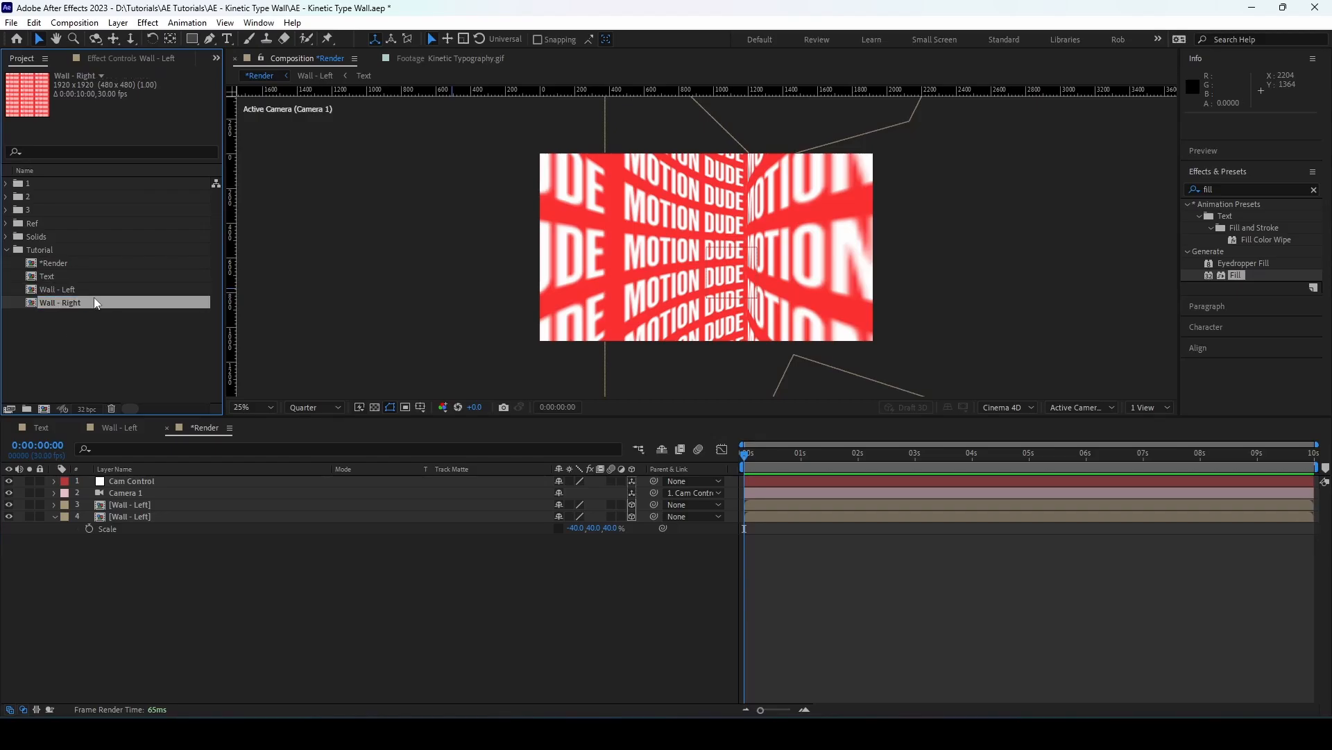
Open the Wall - Right composition and delete the Text layer's X Position keyframe at 3 seconds
double_click(106, 303)
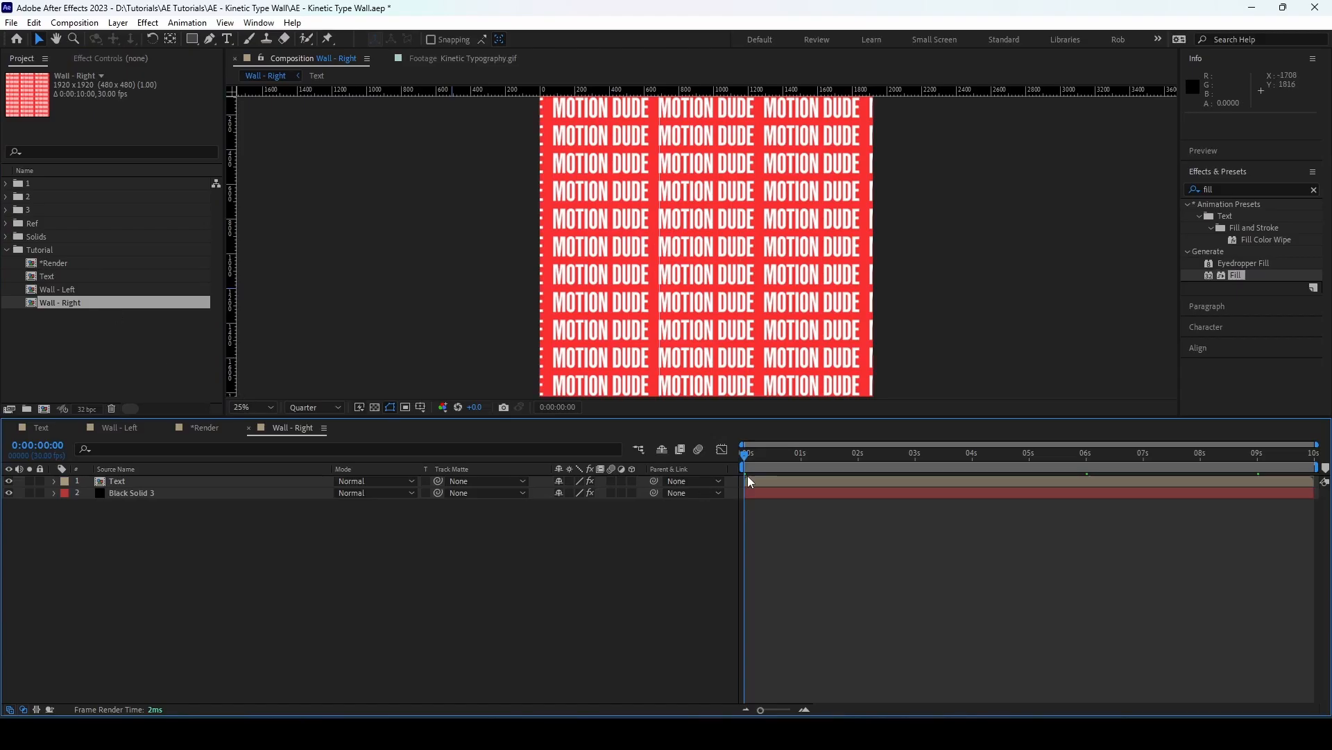
click(166, 481)
key(u)
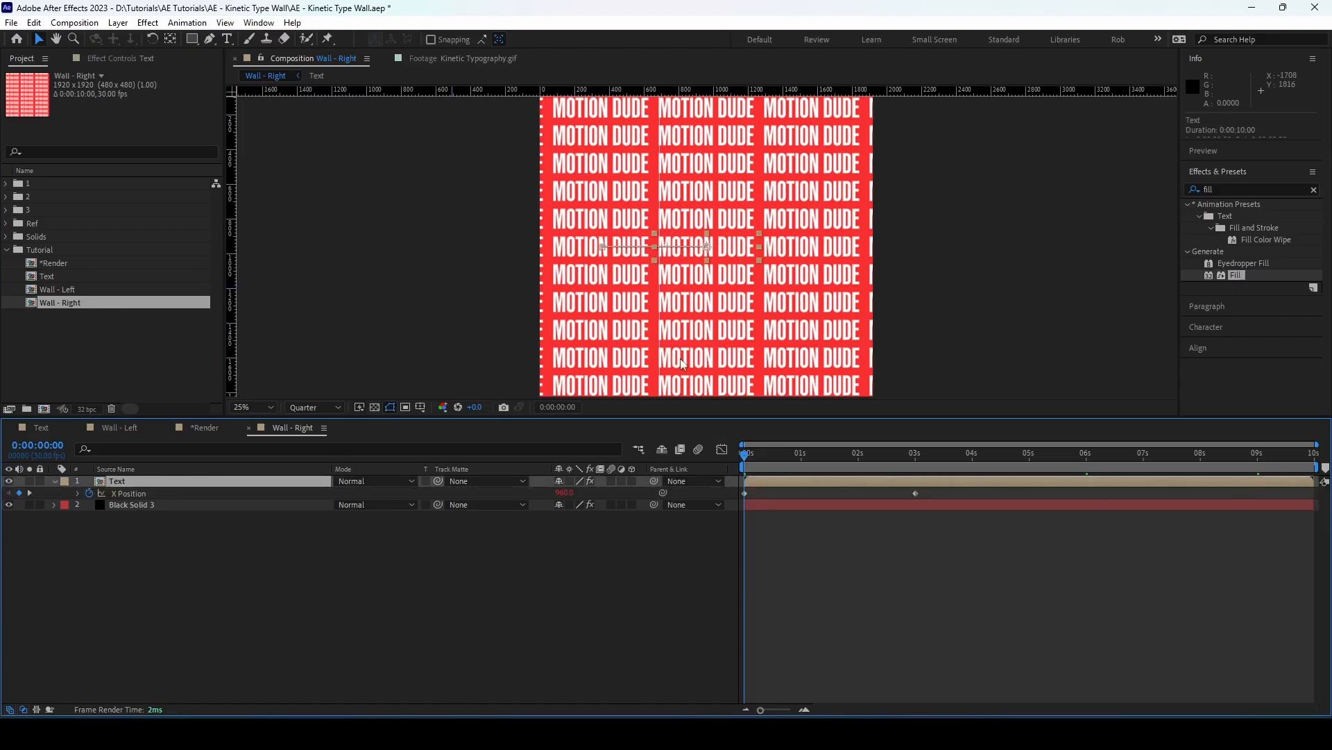
drag(747, 460, 916, 486)
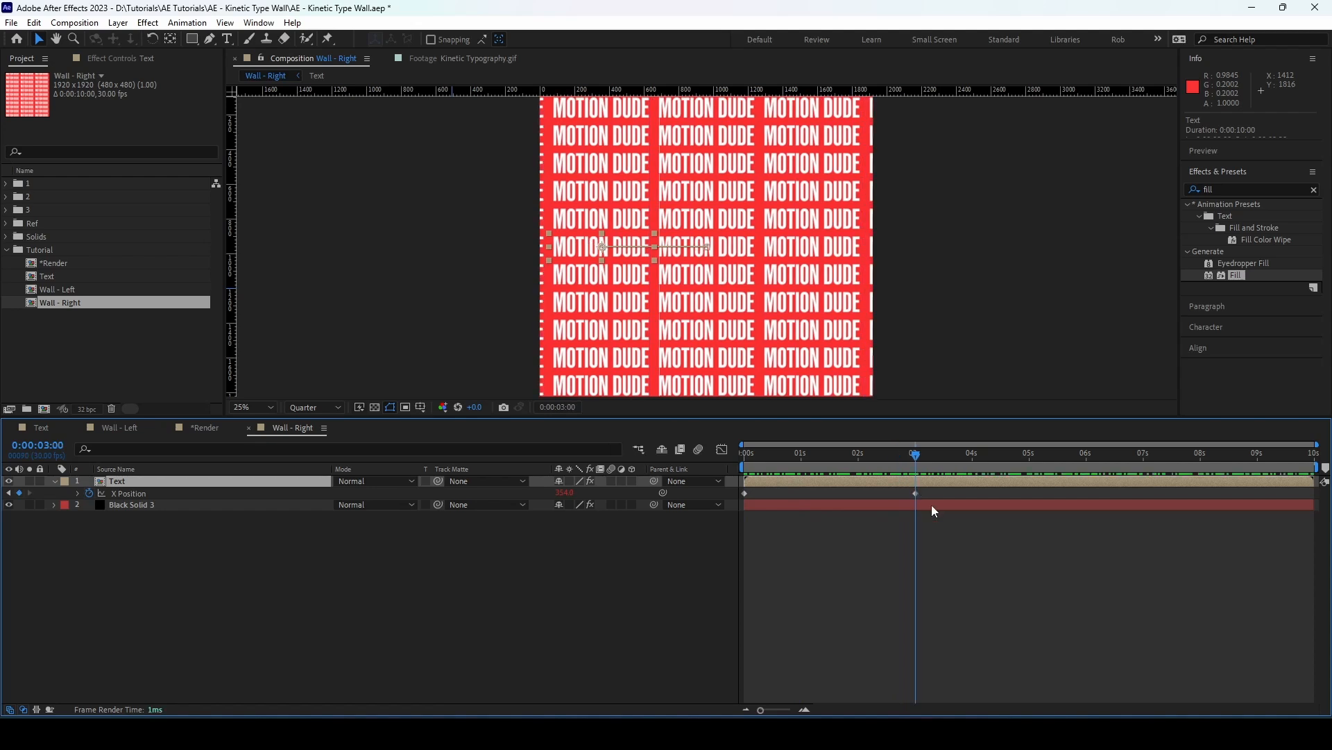
click(915, 493)
key(Delete)
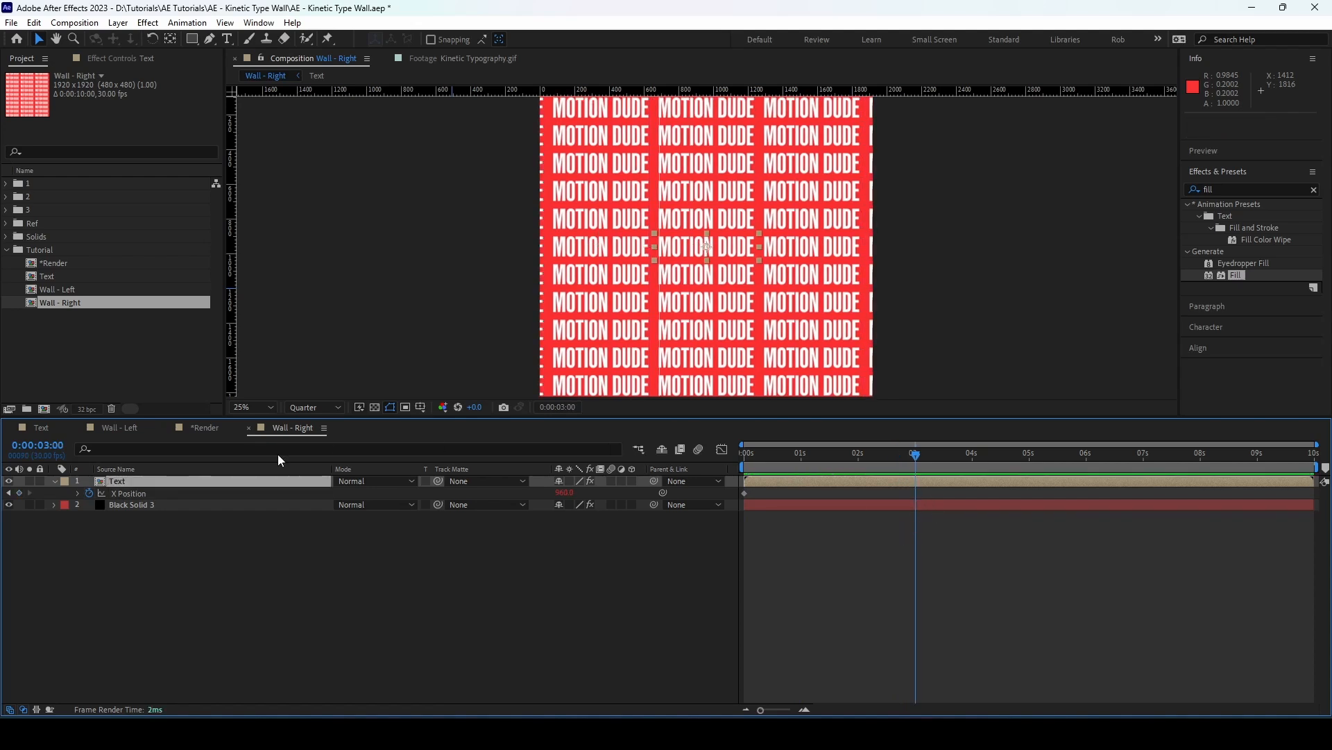
Keyframe the Text layer's X Position at 3 seconds to about 1567, shifting the text one repeat to the right
scroll(630, 218, up, 3)
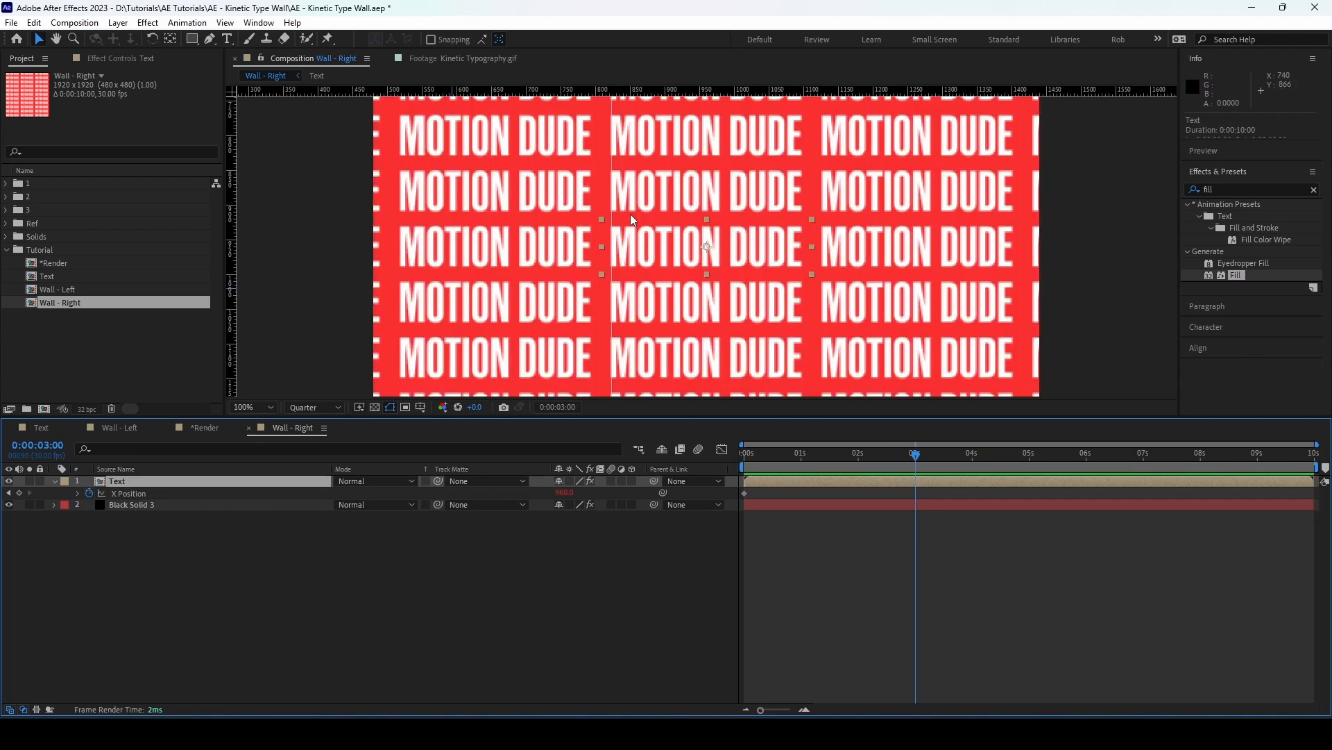
click(316, 407)
click(319, 421)
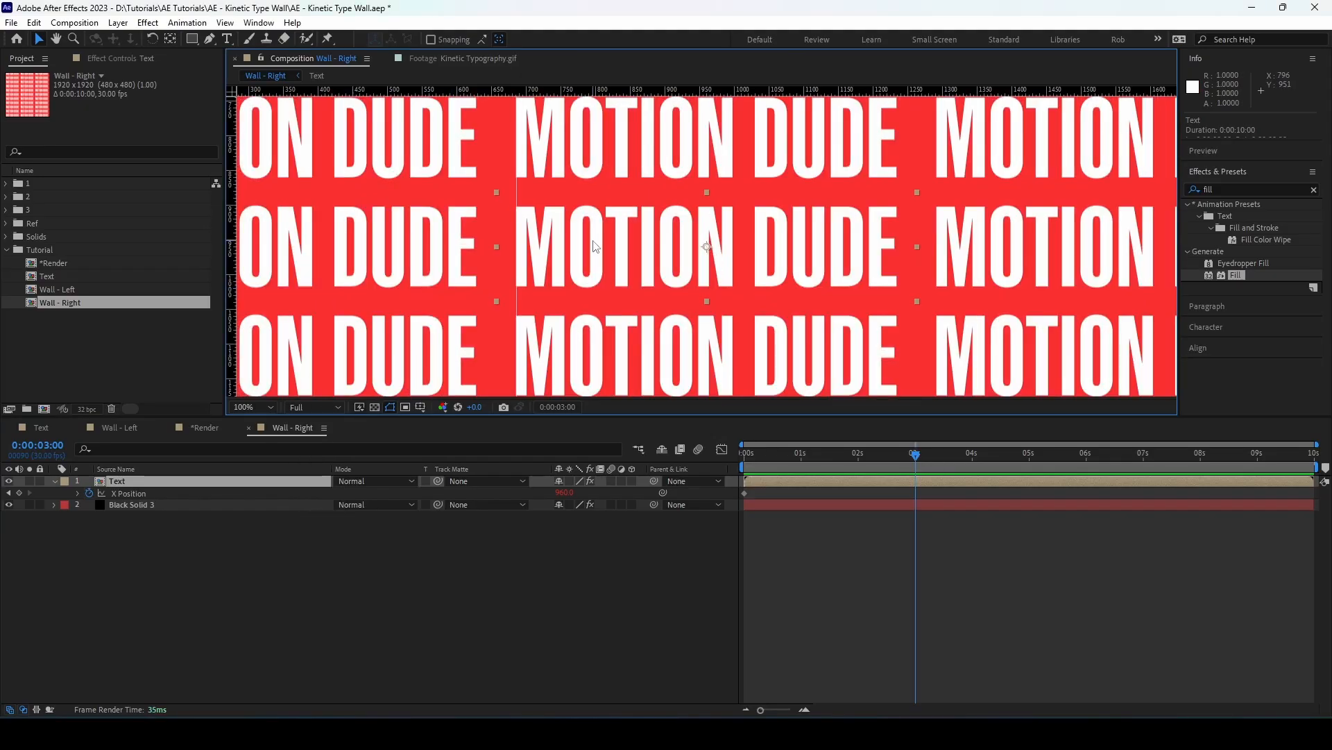
scroll(525, 304, down, 2)
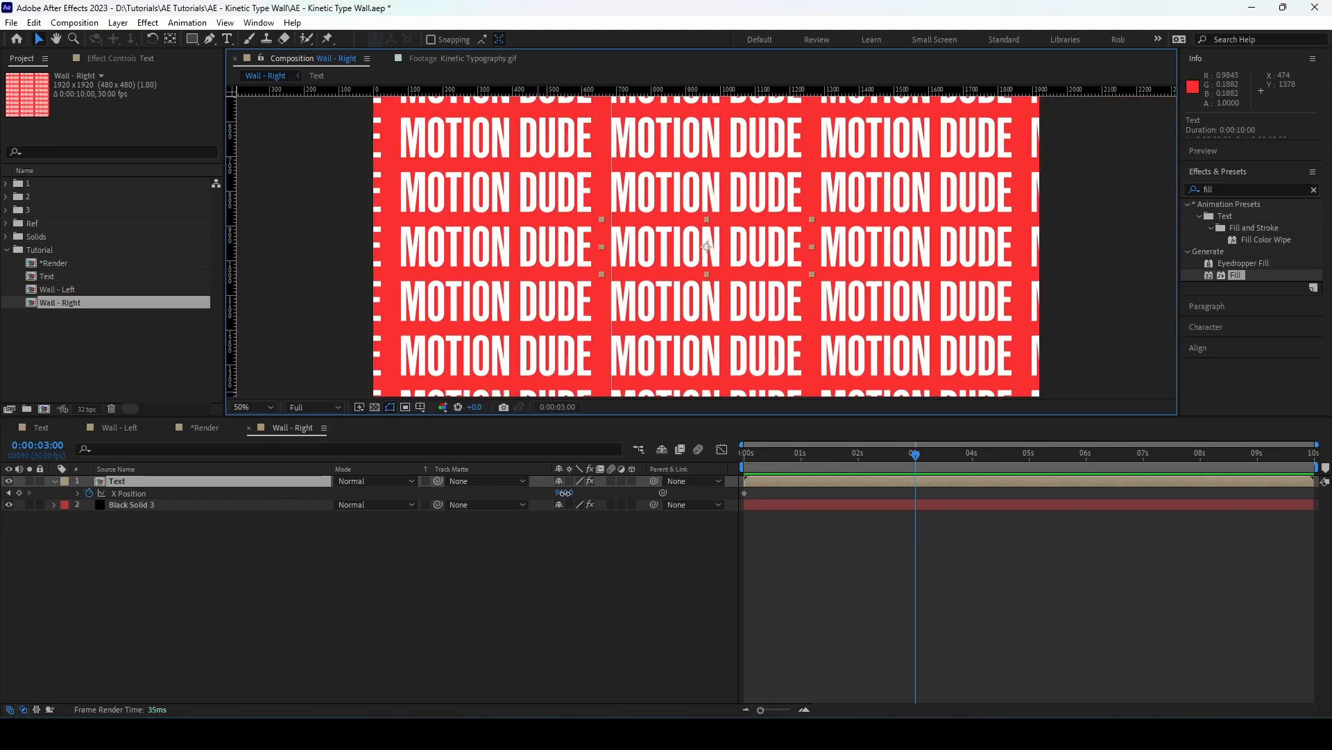
drag(565, 493, 984, 491)
key(comma)
key(comma)
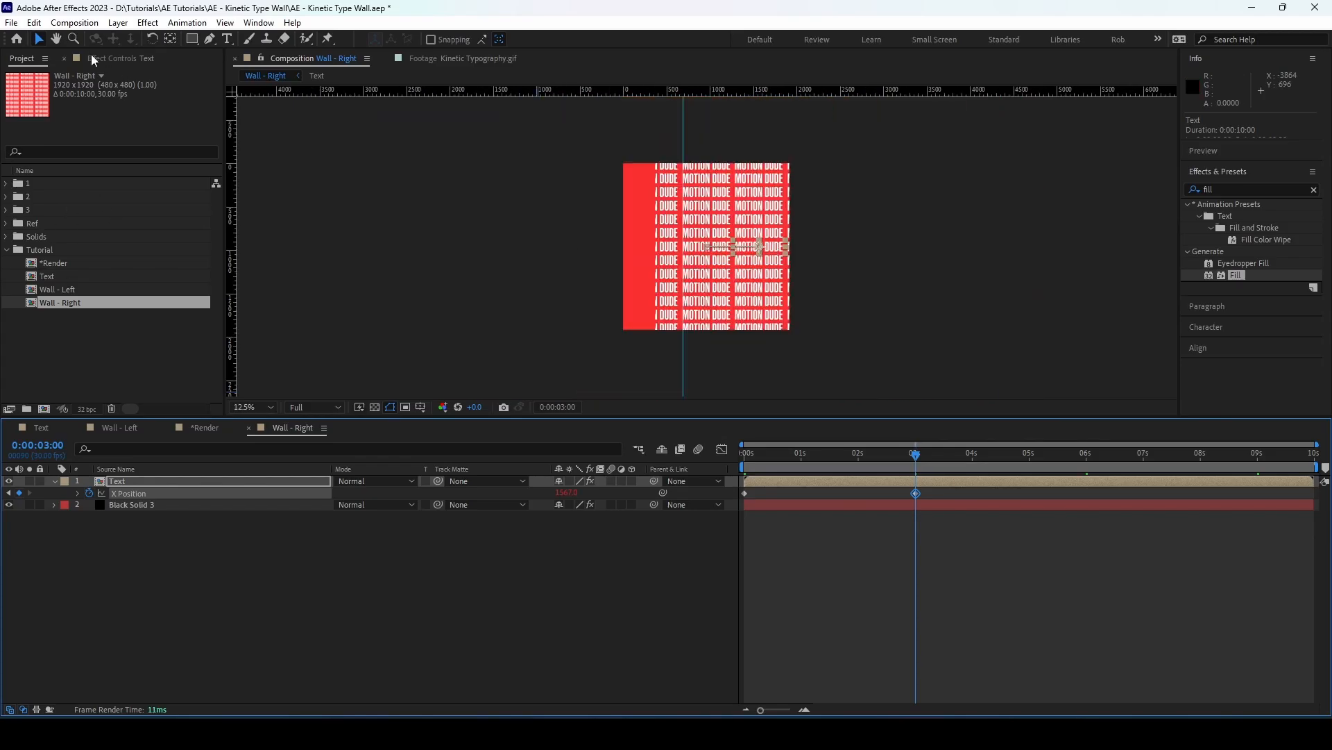
Increase the Text layer's CC RepeTile Expand Left to 1577 to fill the wall, and preview the loop from the start
click(97, 59)
drag(130, 111, 624, 134)
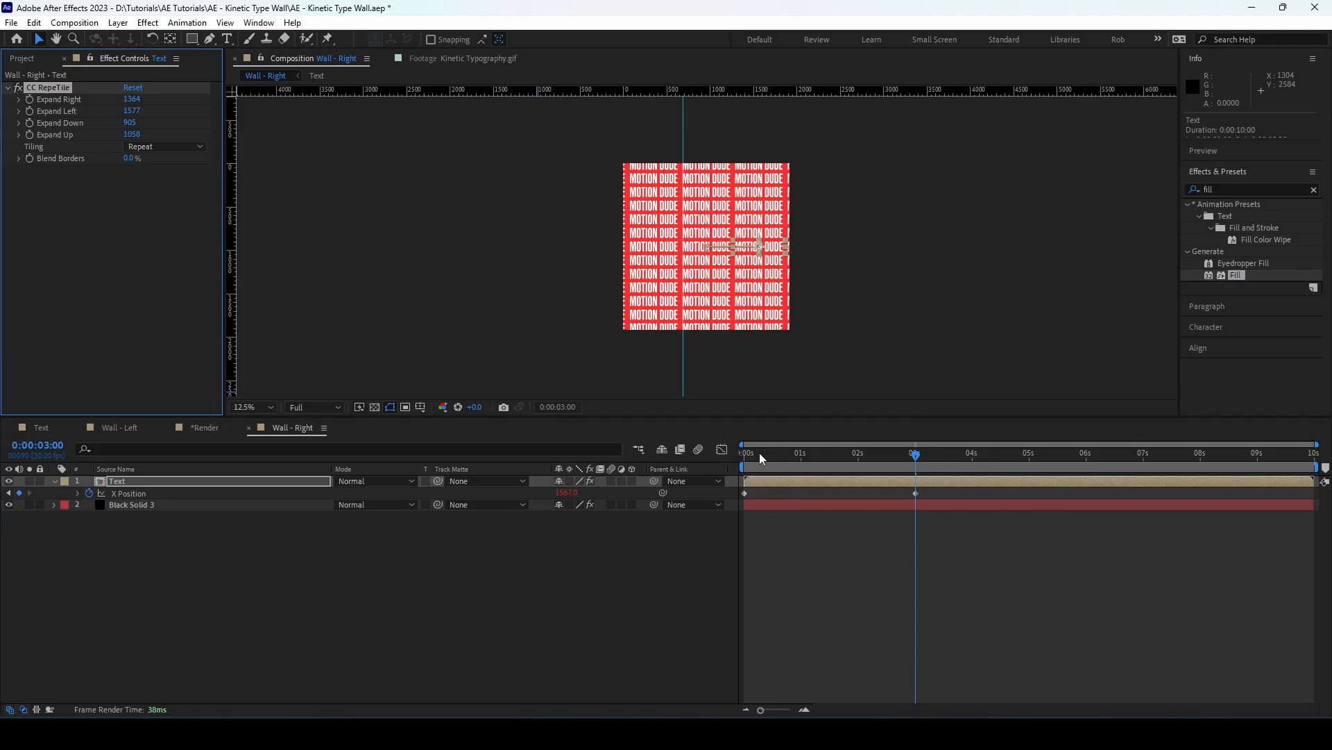
drag(759, 453, 730, 468)
key(space)
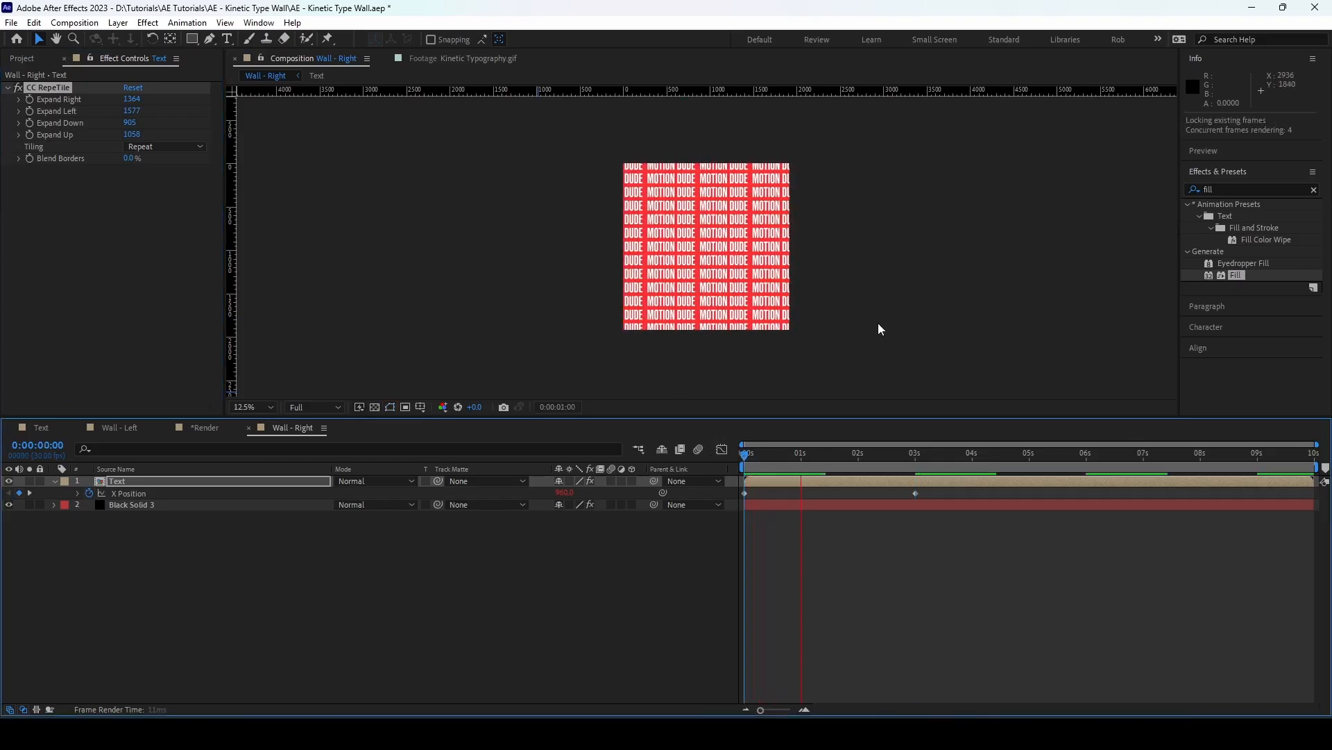
click(322, 572)
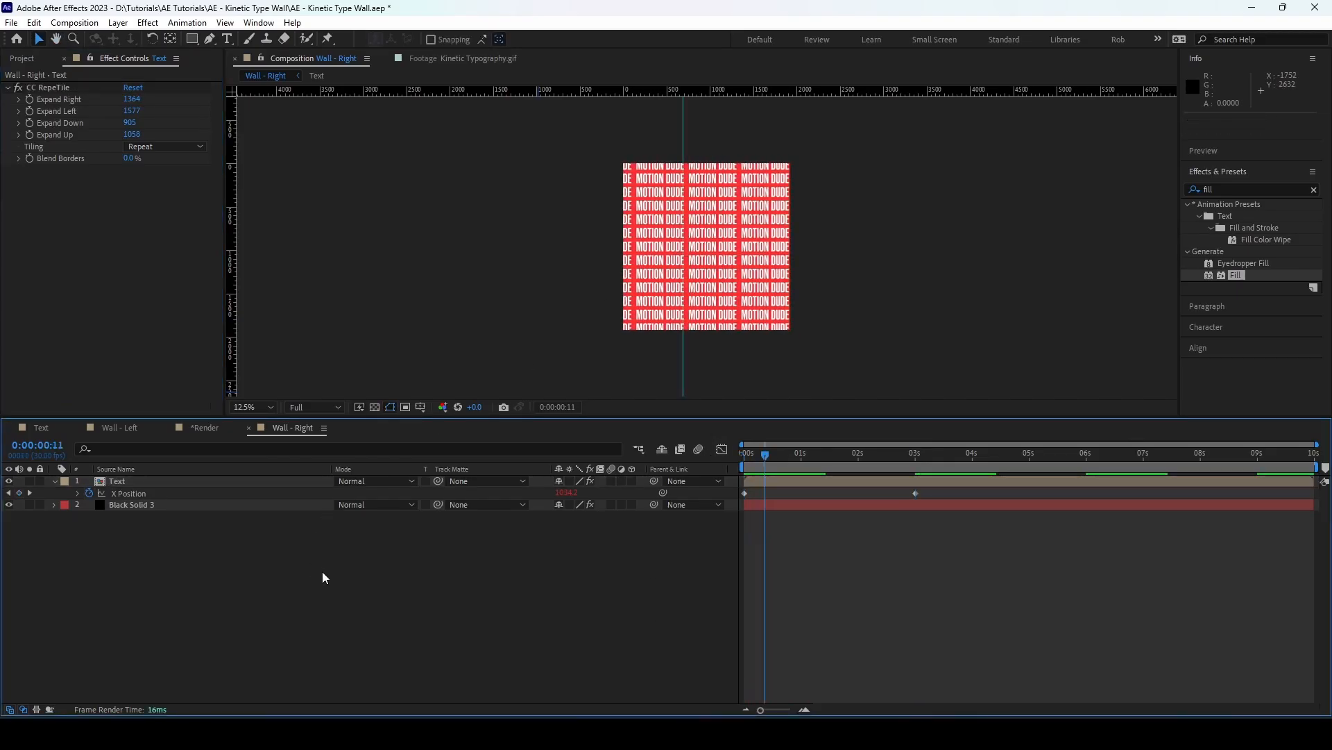
In *Render, replace the mirrored lower Wall - Left layer with the Wall - Right composition and preview the animation
drag(201, 427, 388, 431)
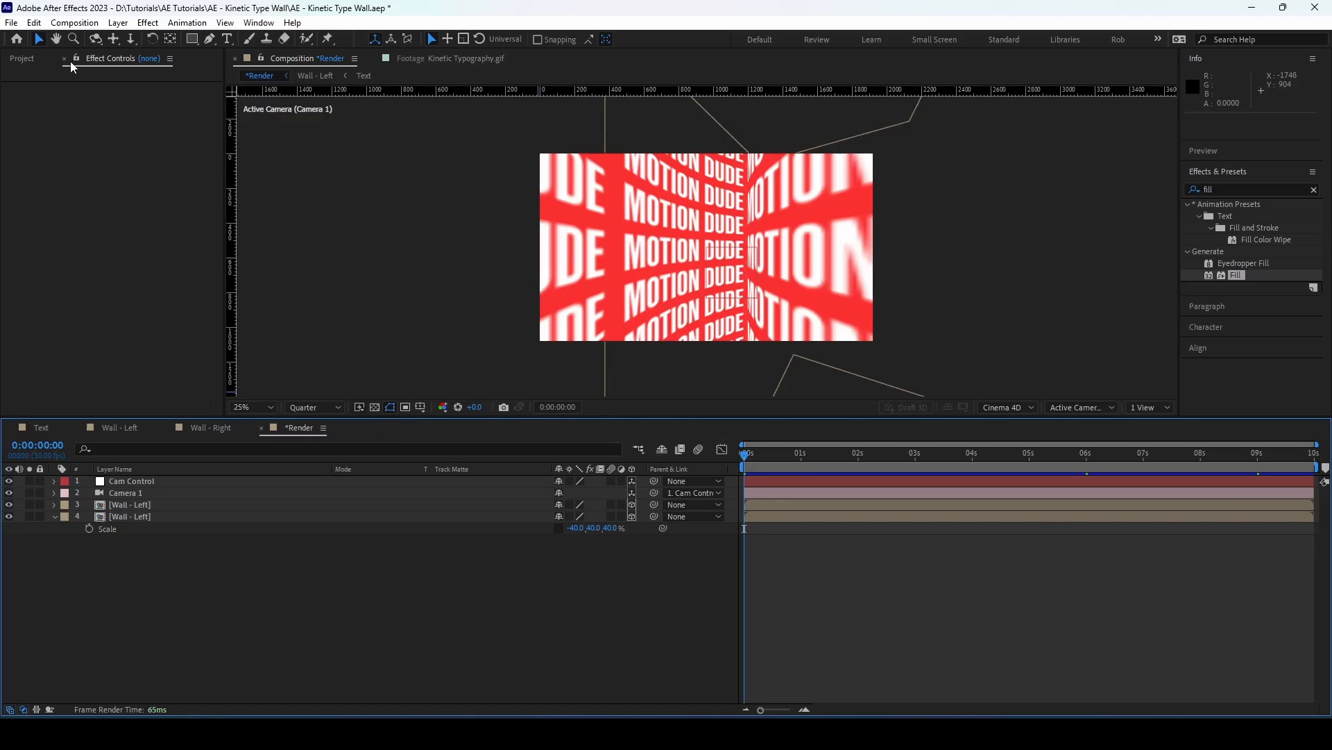
click(22, 58)
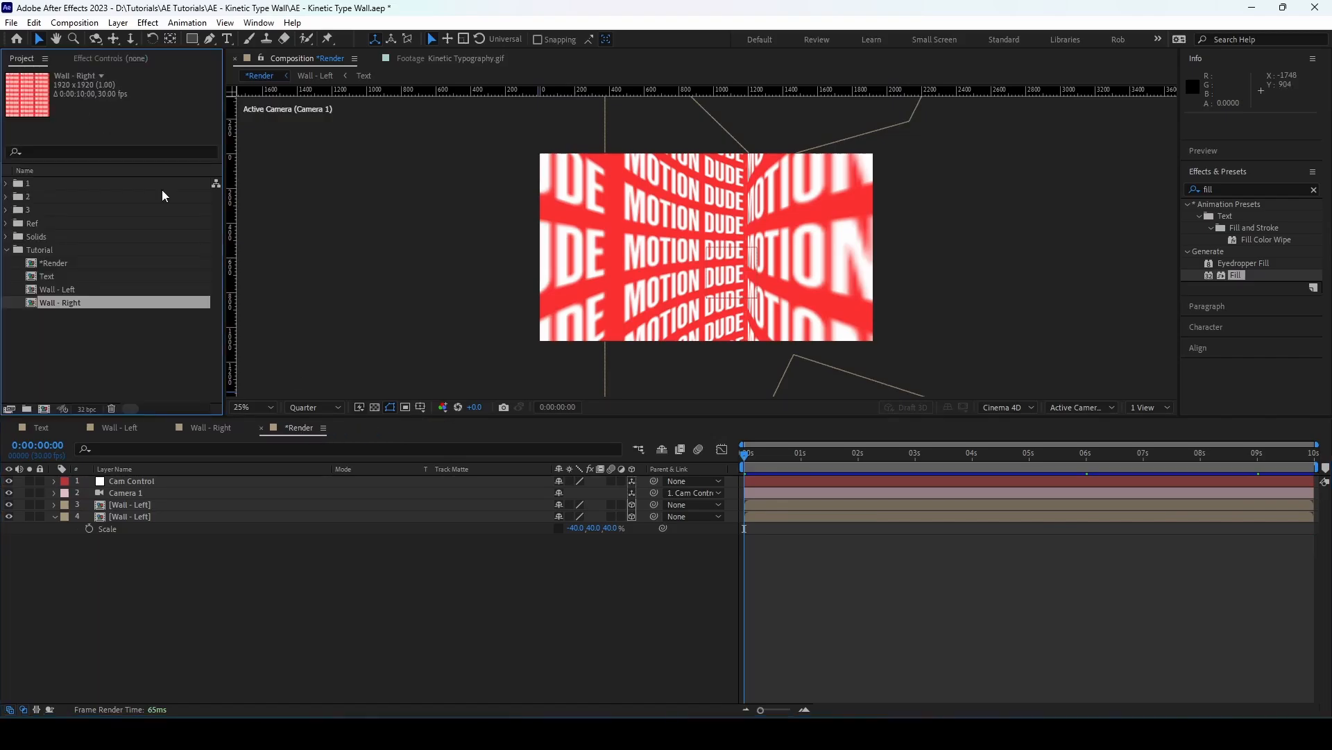
click(148, 516)
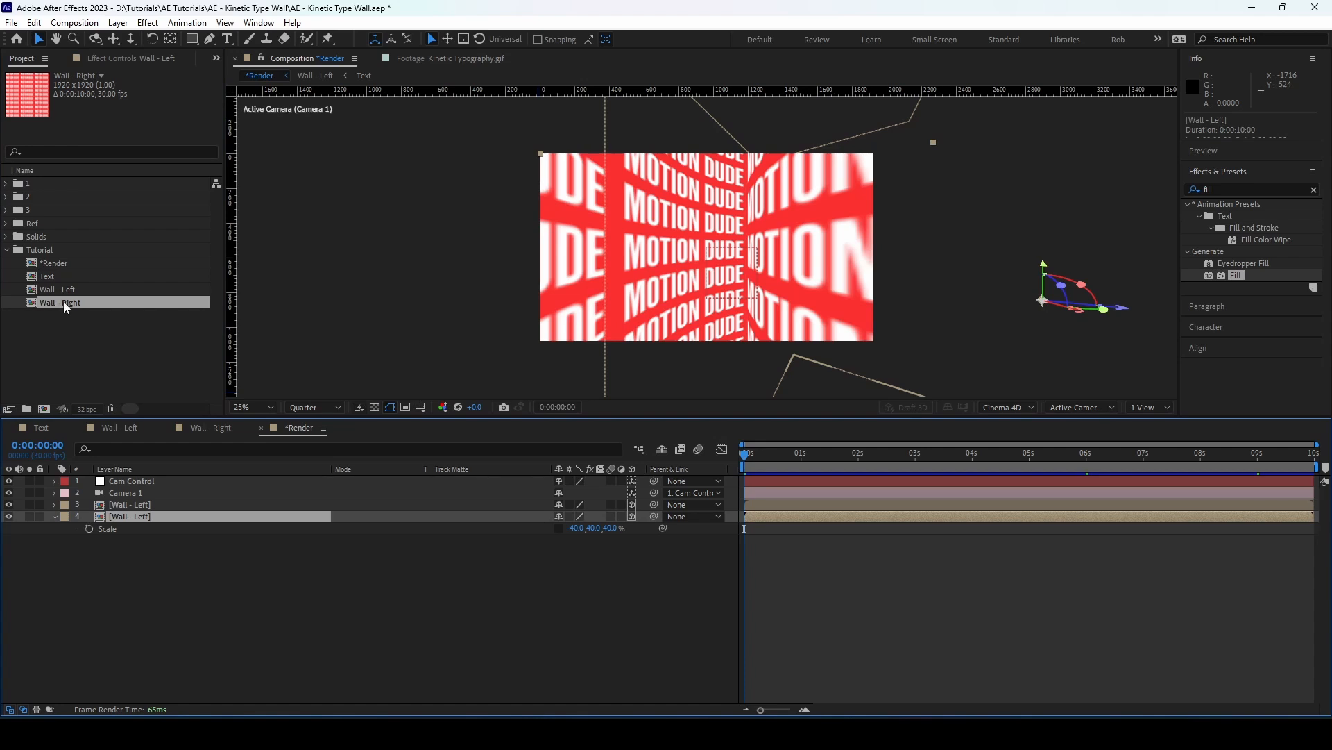
drag(66, 307, 156, 515)
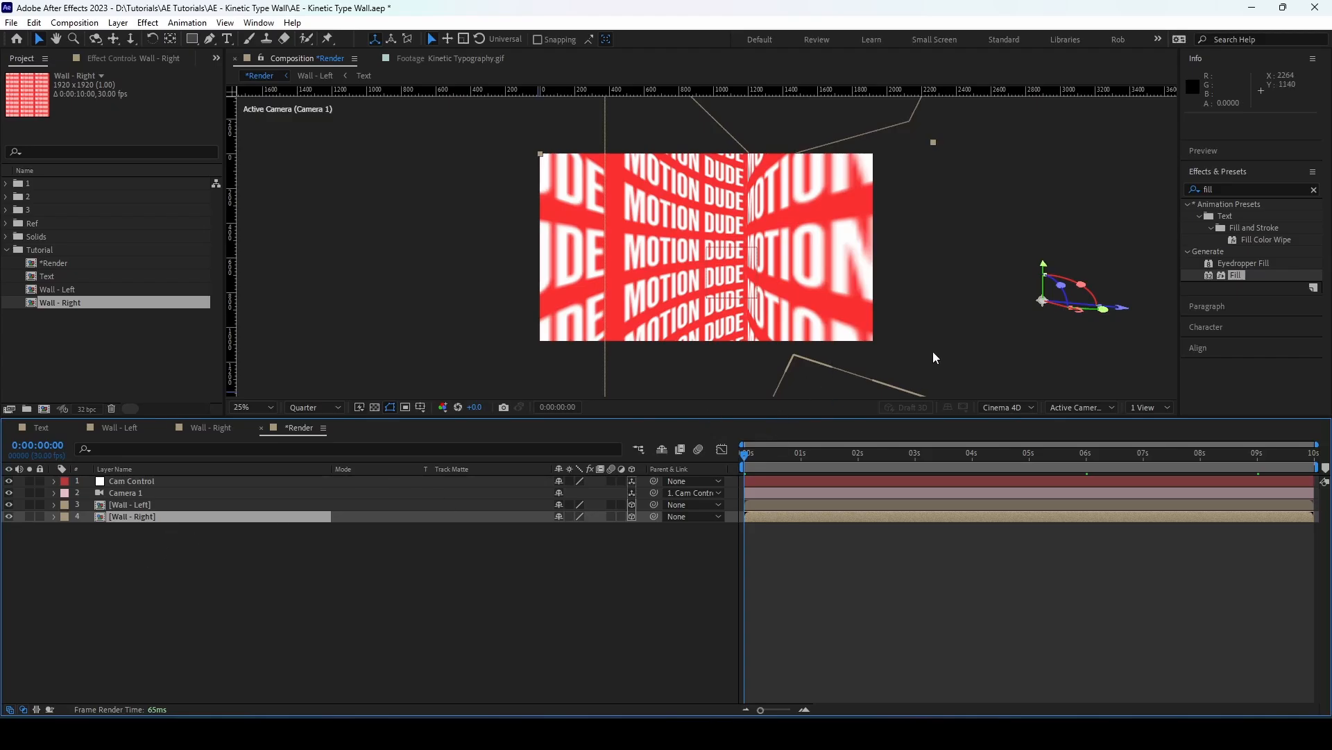
key(space)
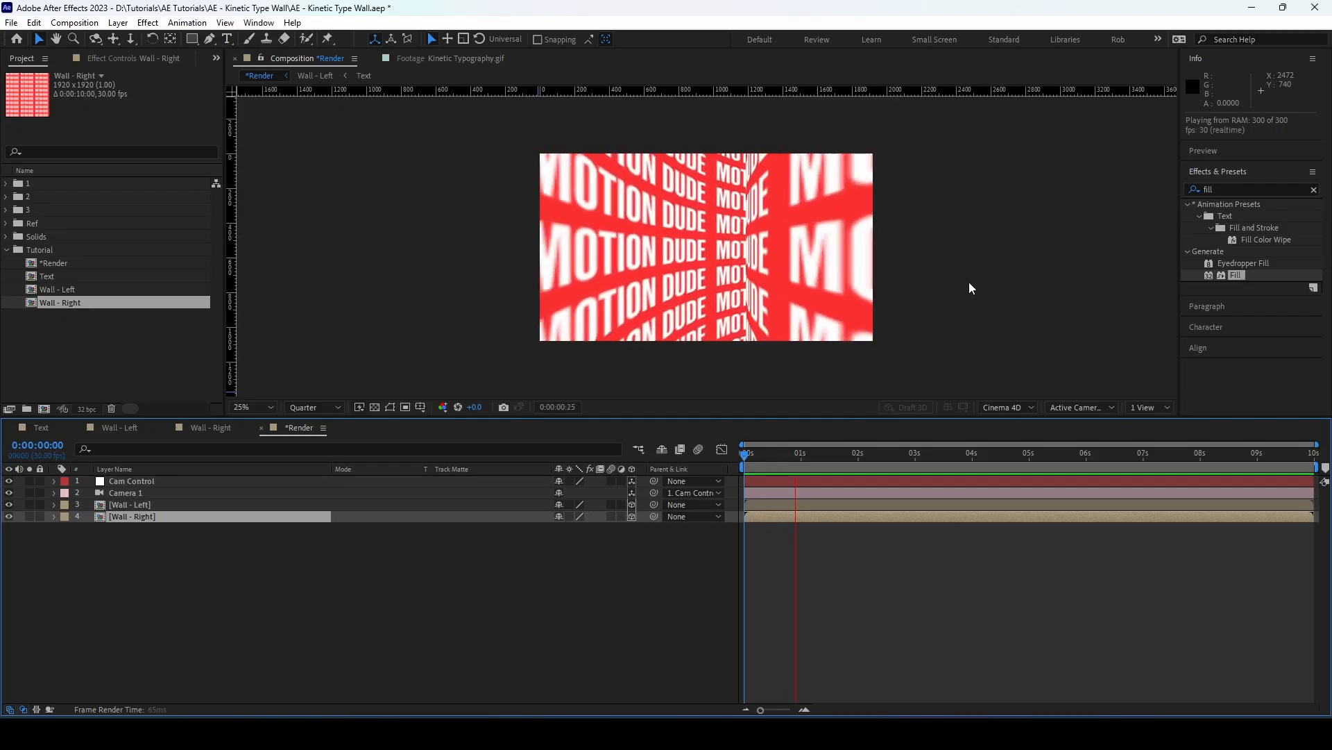